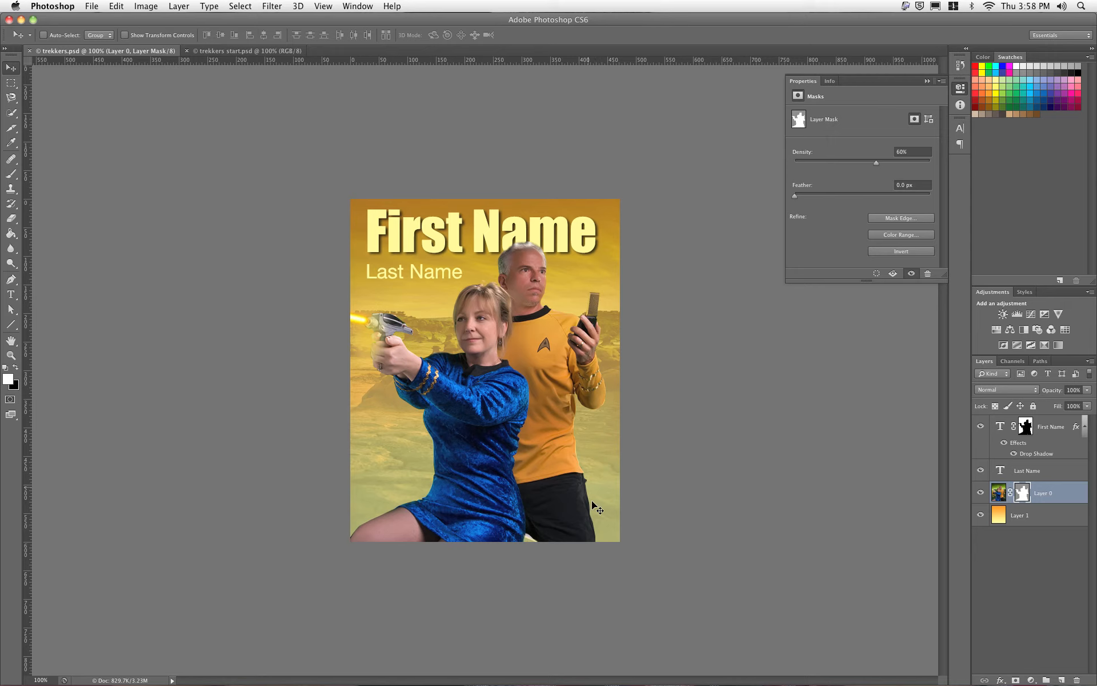
Step: Compare with the trekkers start image, then hide First Name, Last Name, Layer 1 and disable Layer 0's mask
left_click(247, 51)
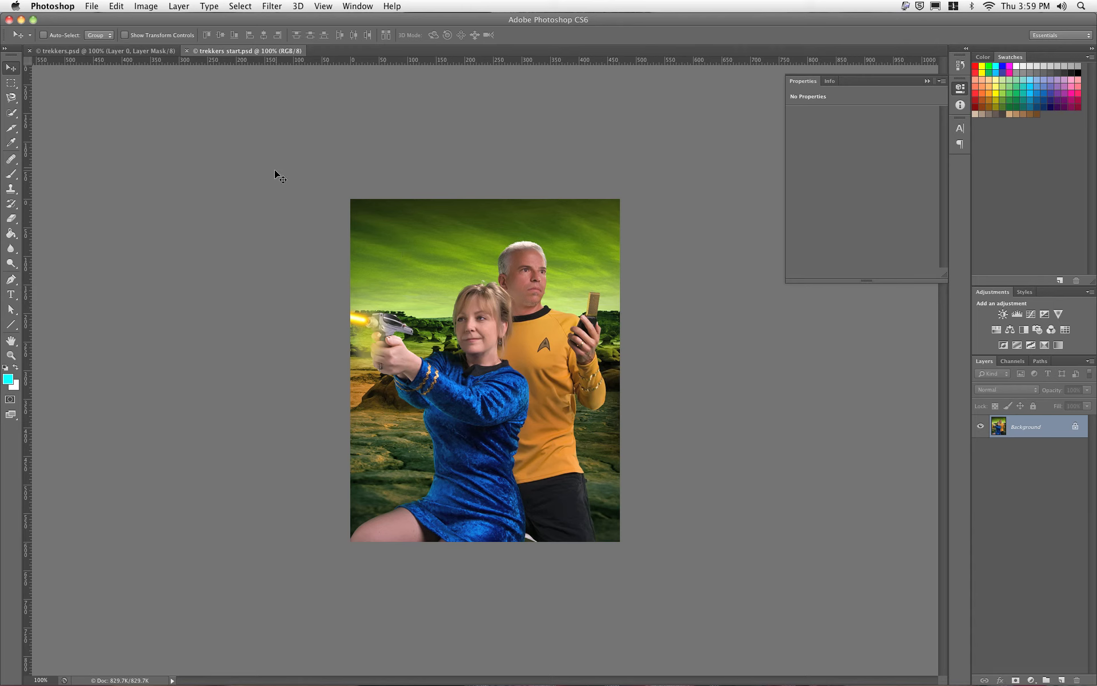
left_click(144, 52)
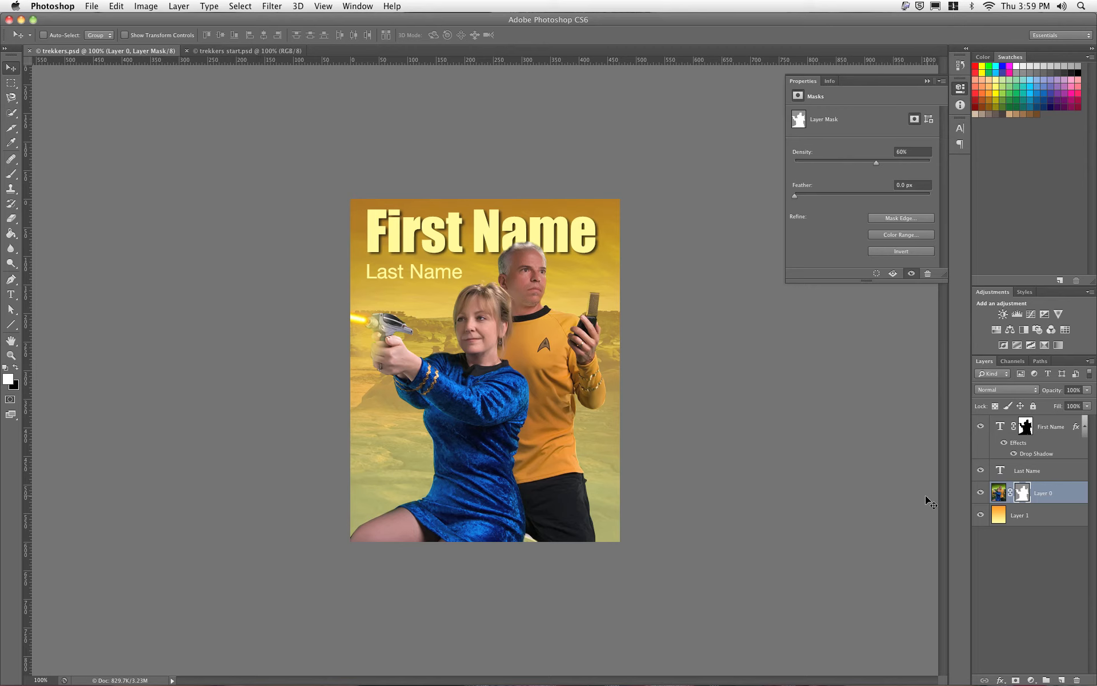
left_click(980, 427)
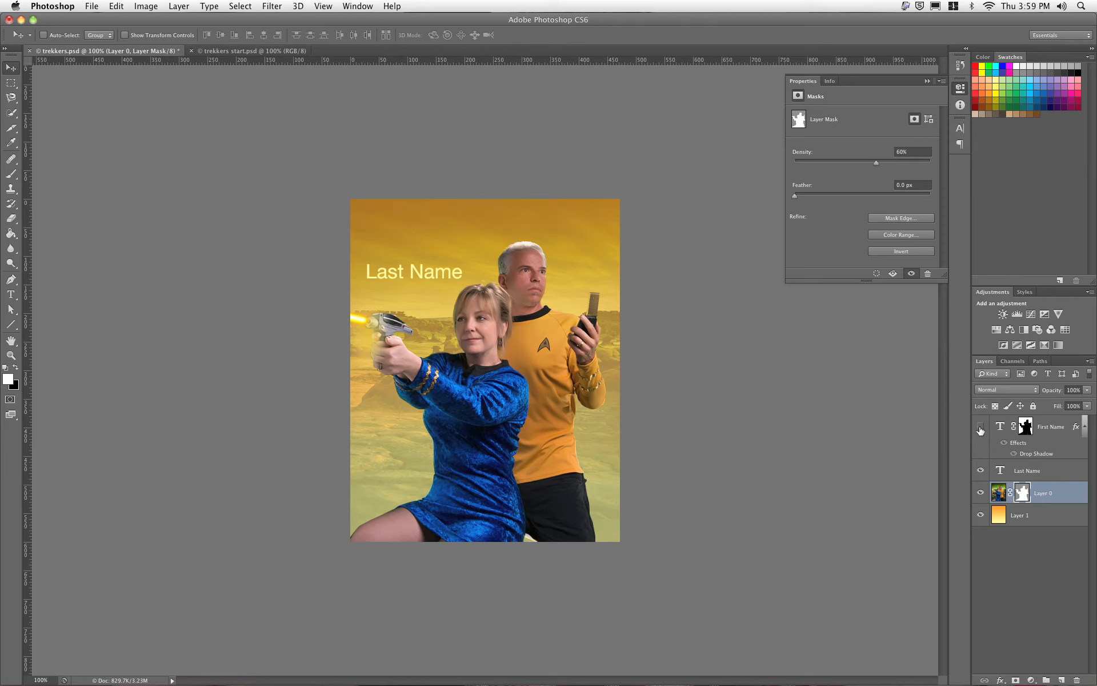
left_click(981, 470)
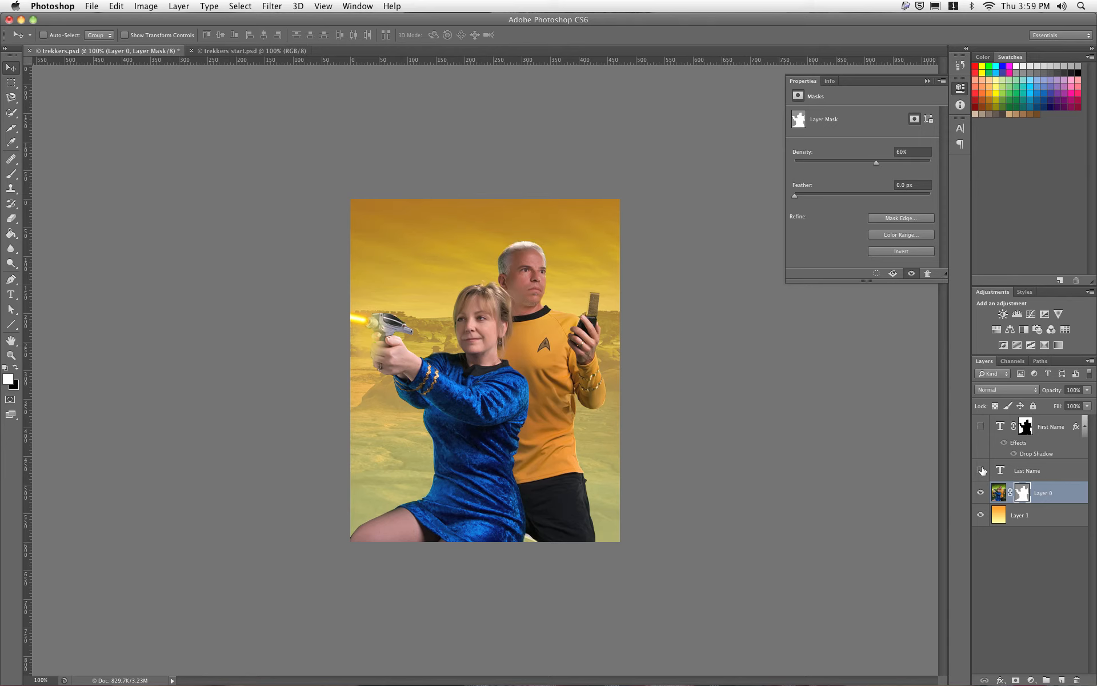
left_click(980, 516)
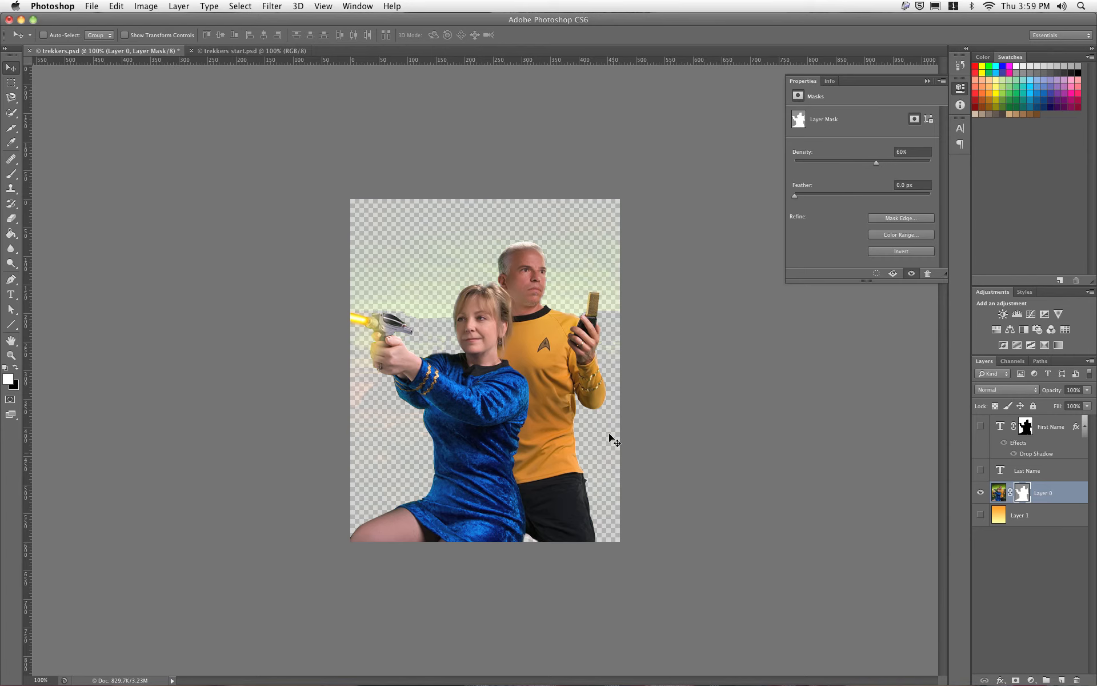
left_click(1026, 496, "shift")
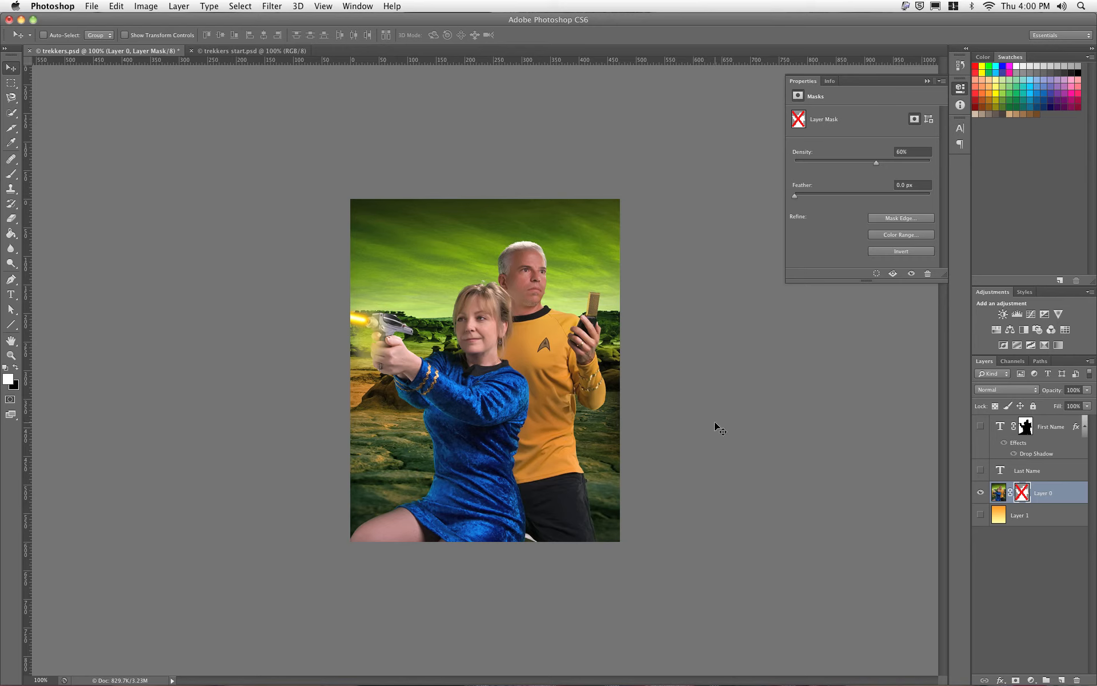
left_click(1038, 361)
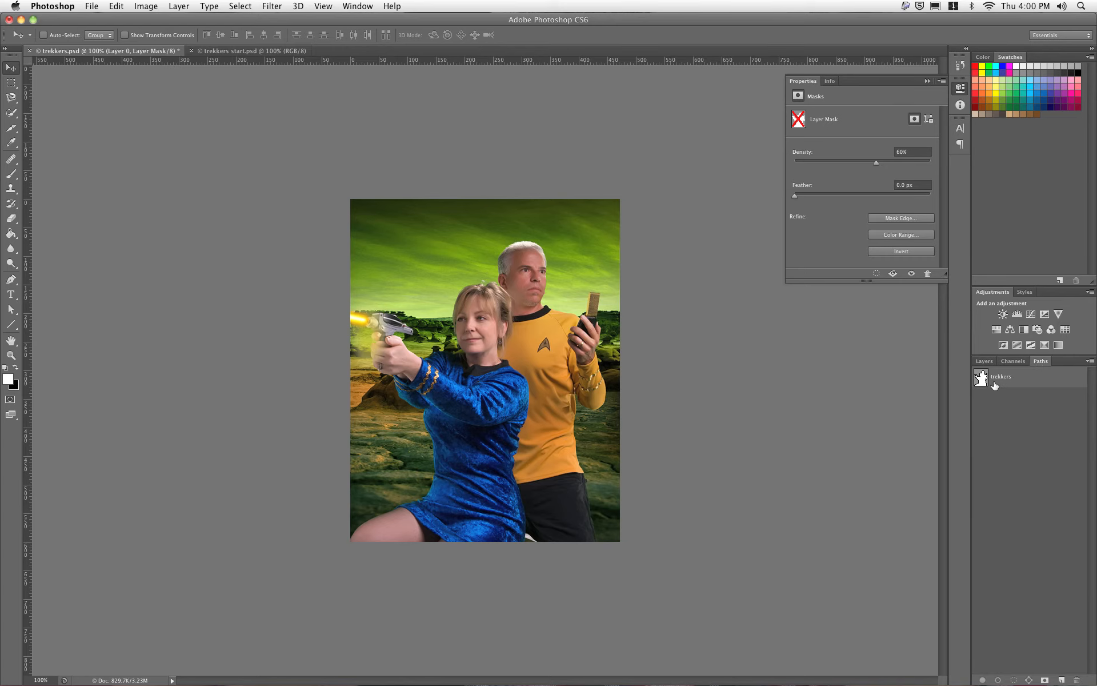
left_click(1001, 382)
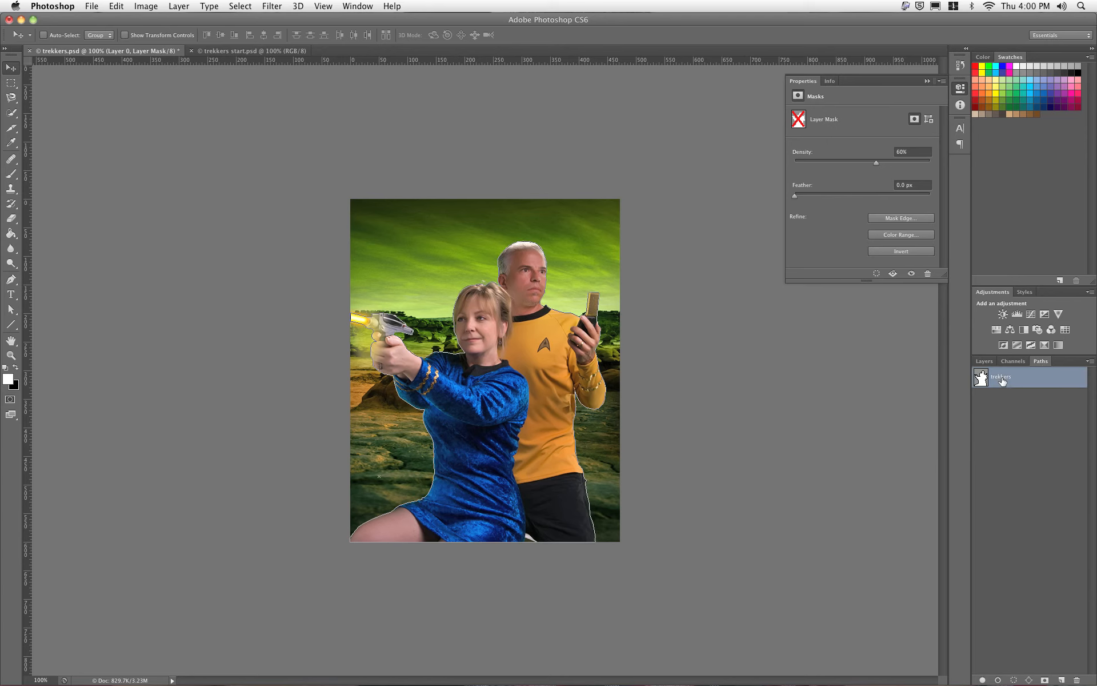
key("super+equal")
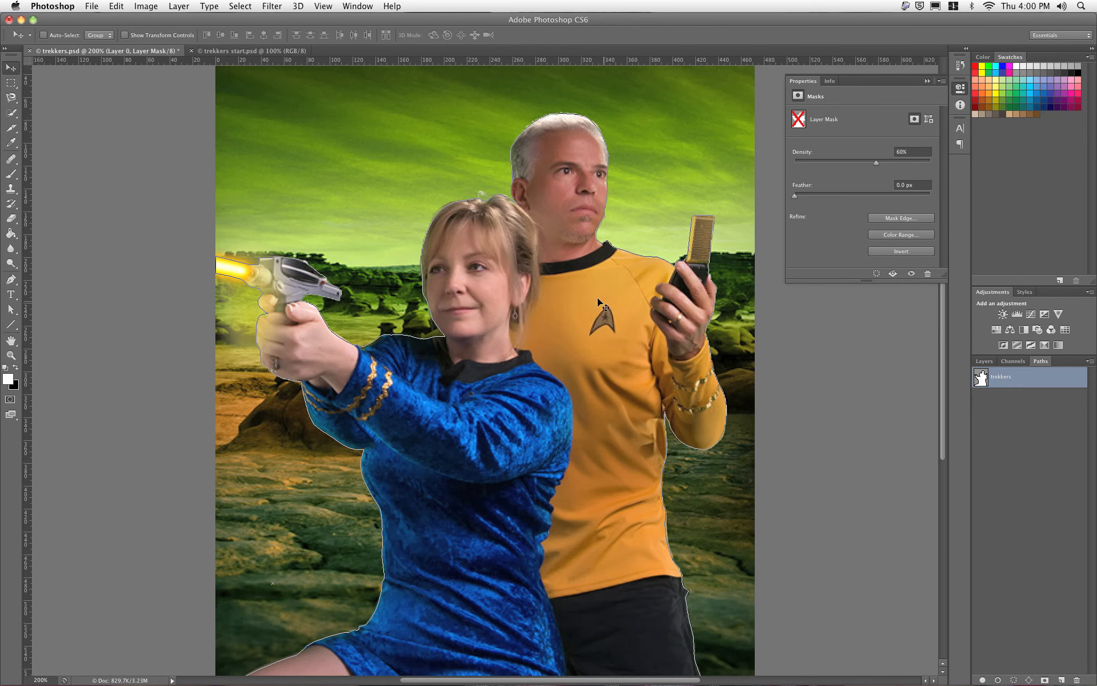
left_click(11, 311)
left_click(68, 316)
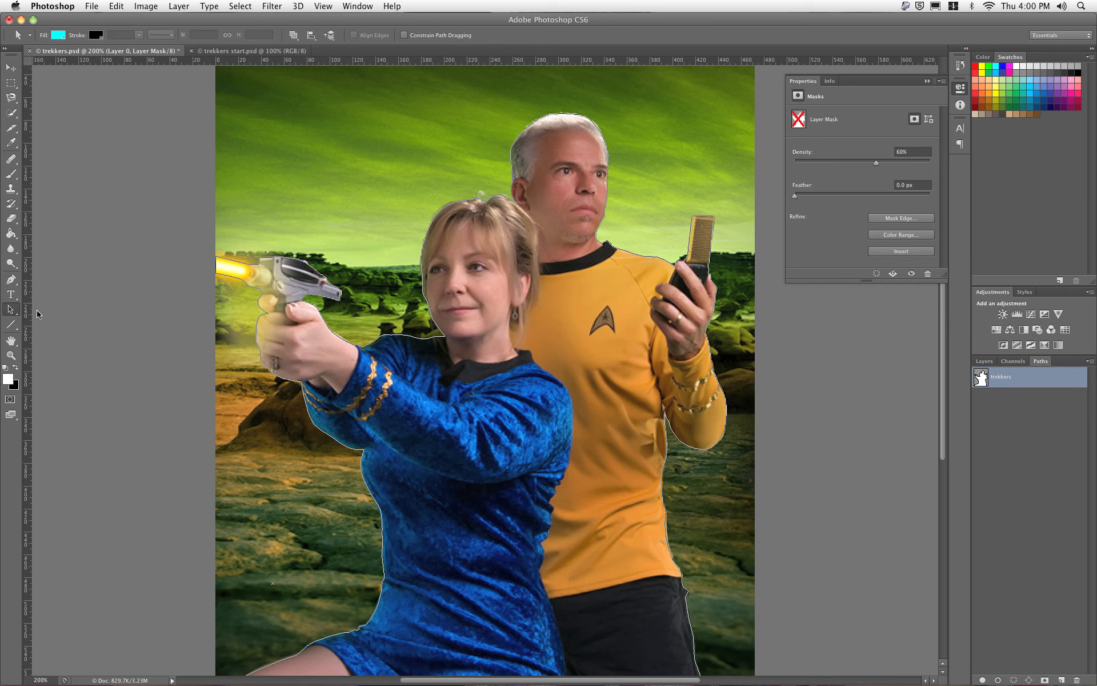
left_click(386, 337)
left_click_drag(393, 456, 401, 393)
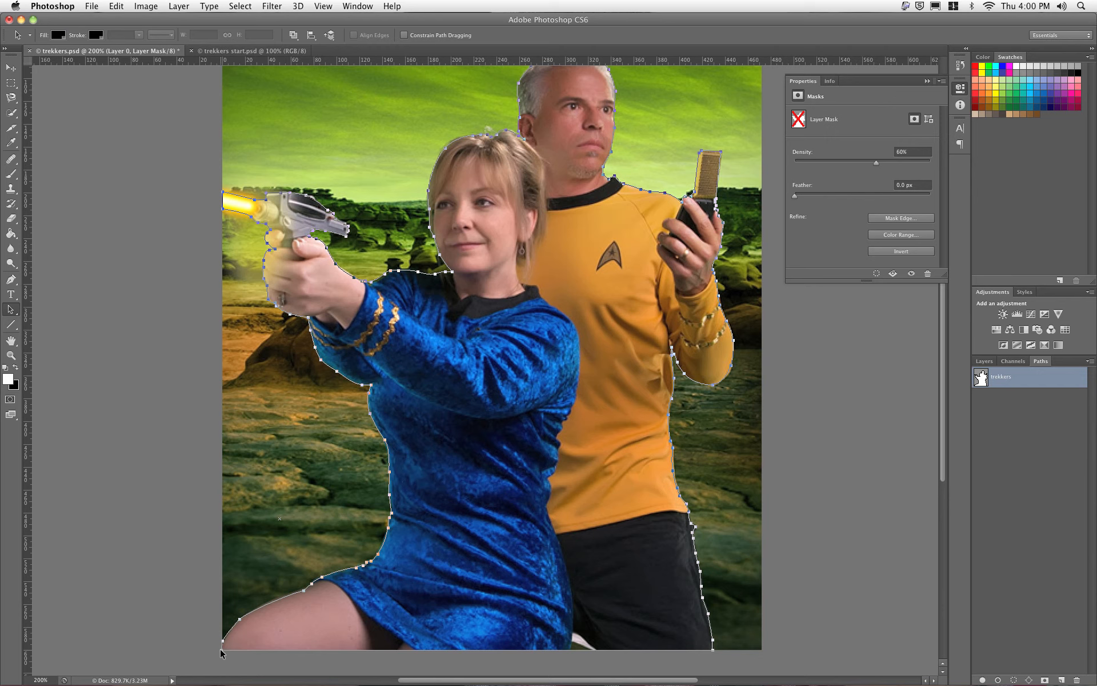
key("super+minus")
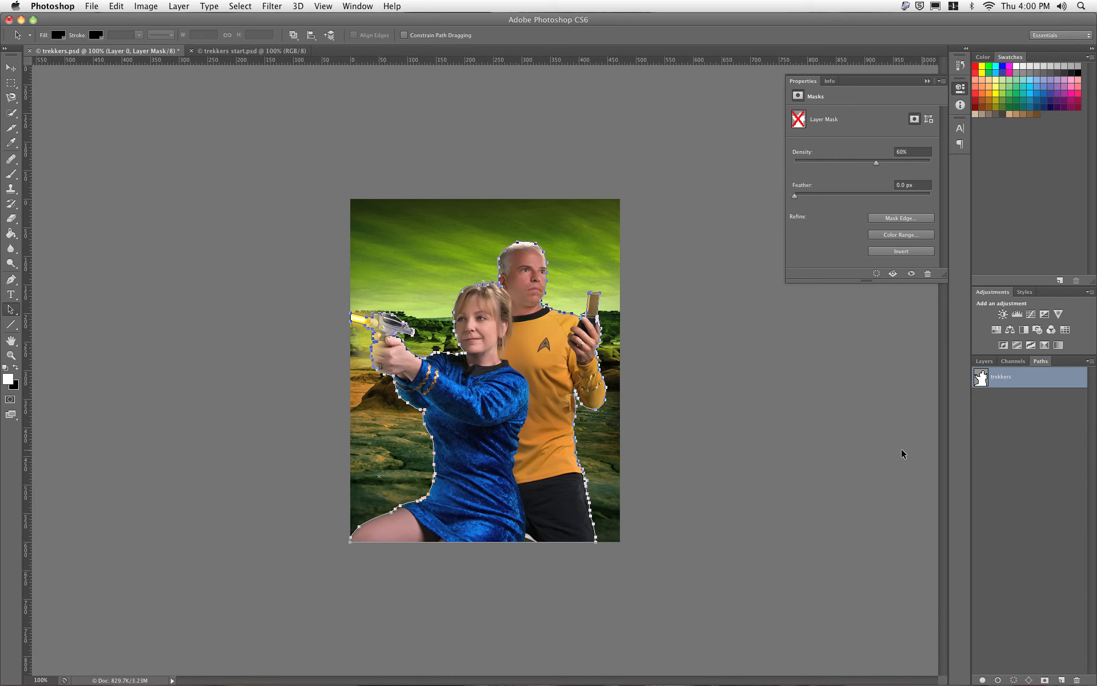
left_click(1015, 423)
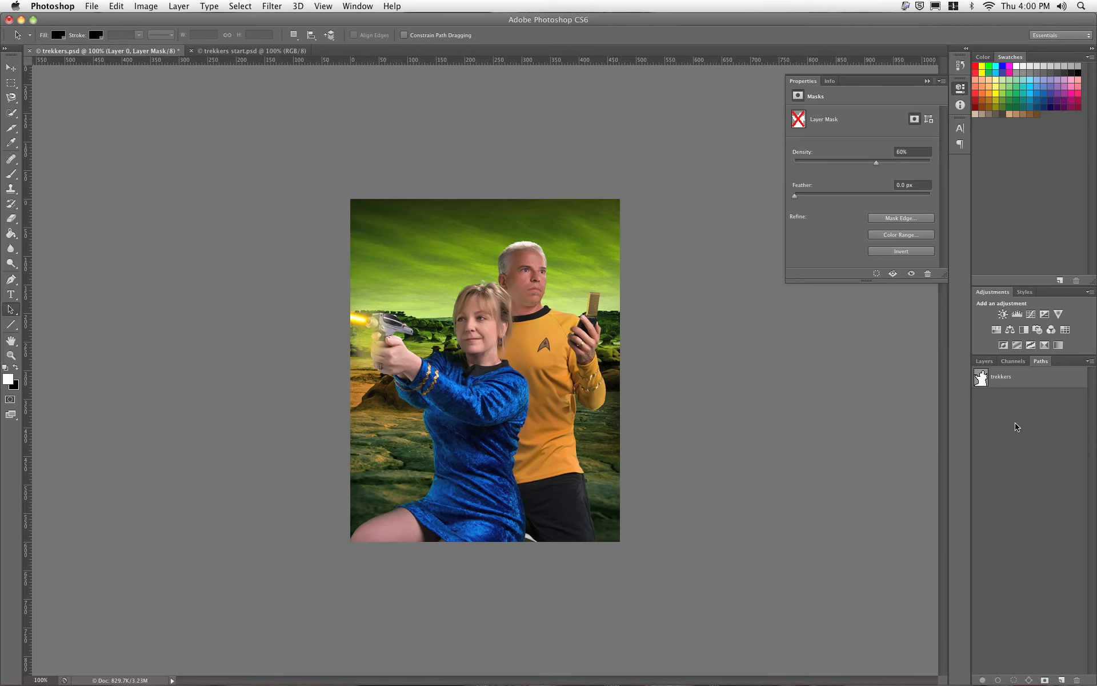
left_click(986, 361)
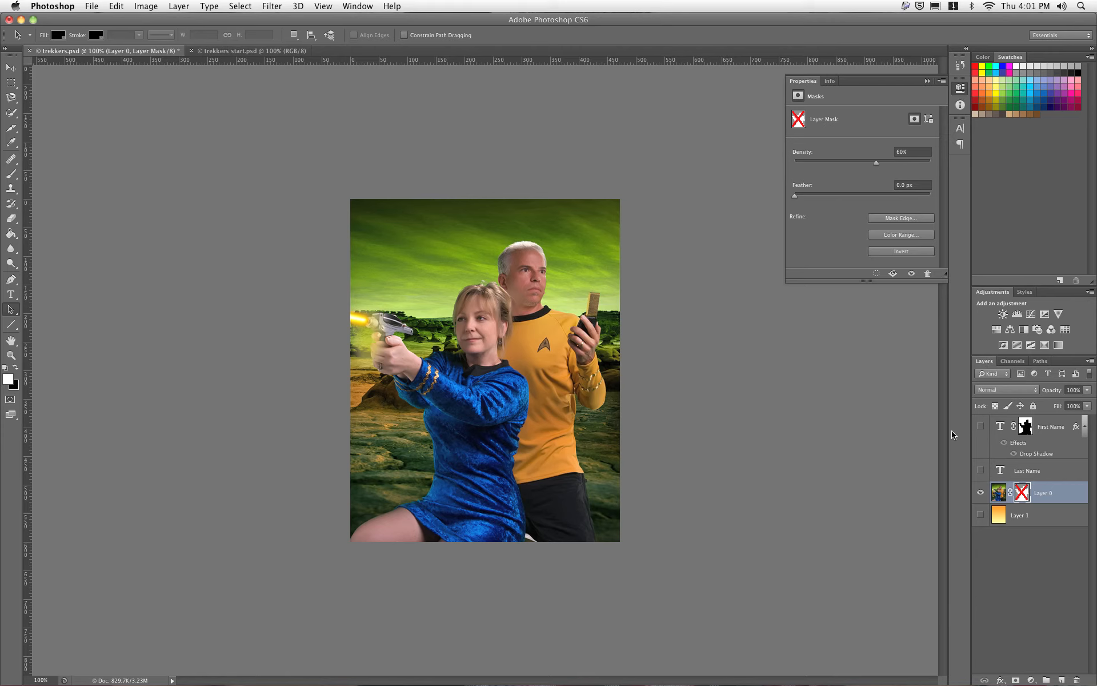
Step: Show Layer 1, re-enable Layer 0's mask, show Last Name and First Name, and select First Name's mask
left_click(980, 515)
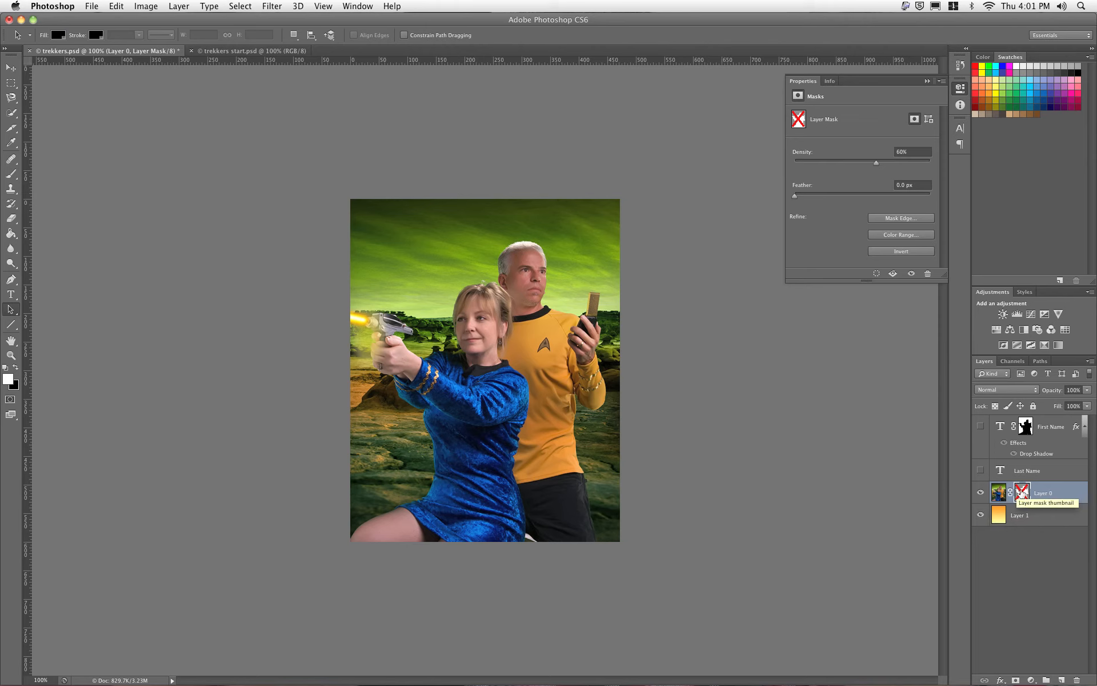
left_click(1022, 491, "shift")
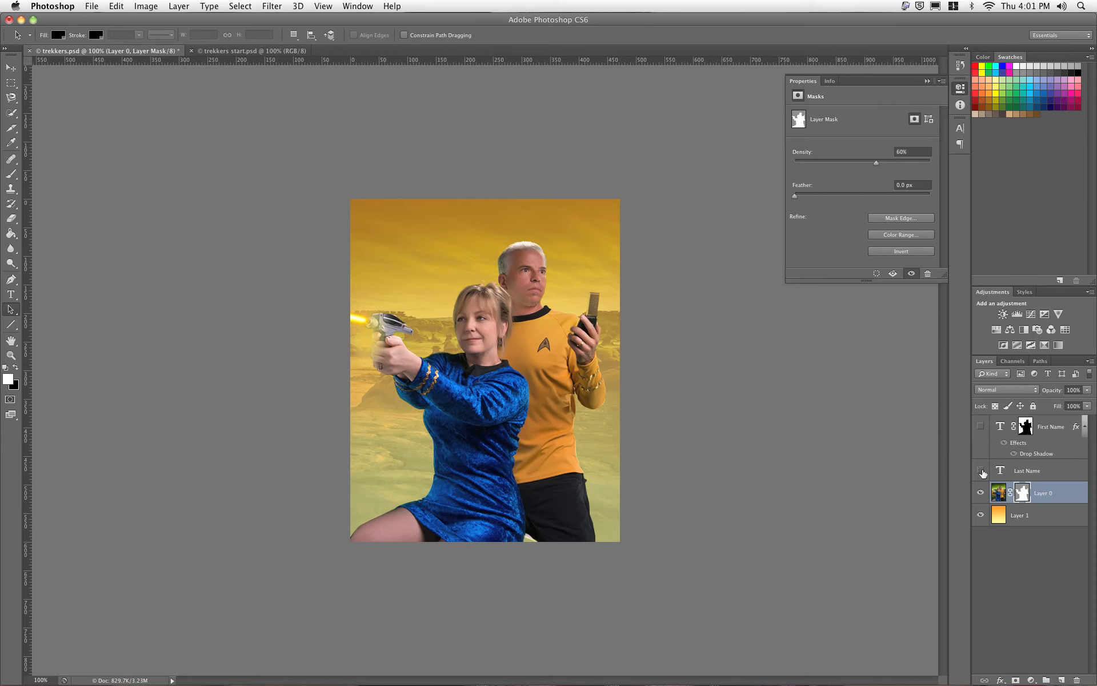
left_click(981, 472)
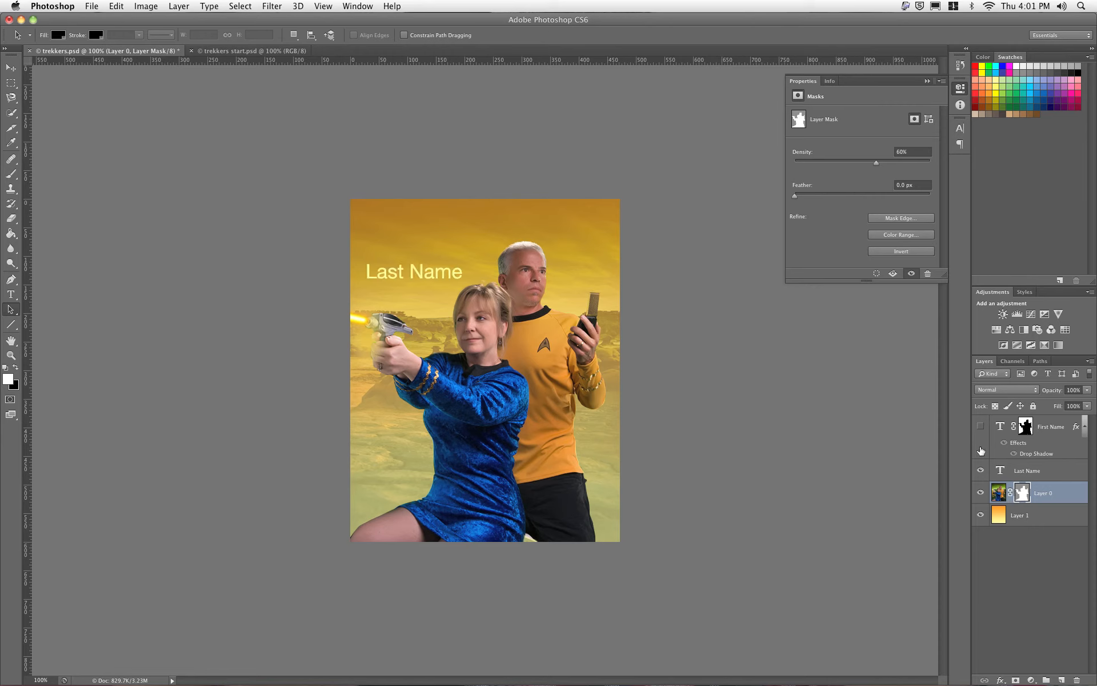
left_click(980, 427)
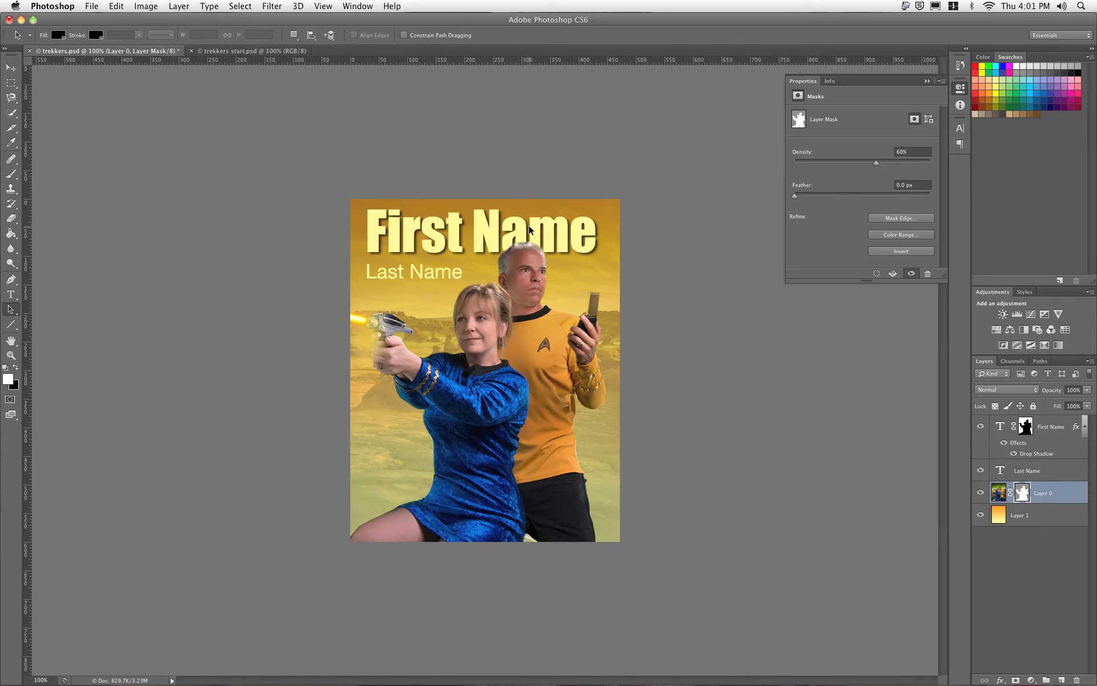
left_click(1030, 426)
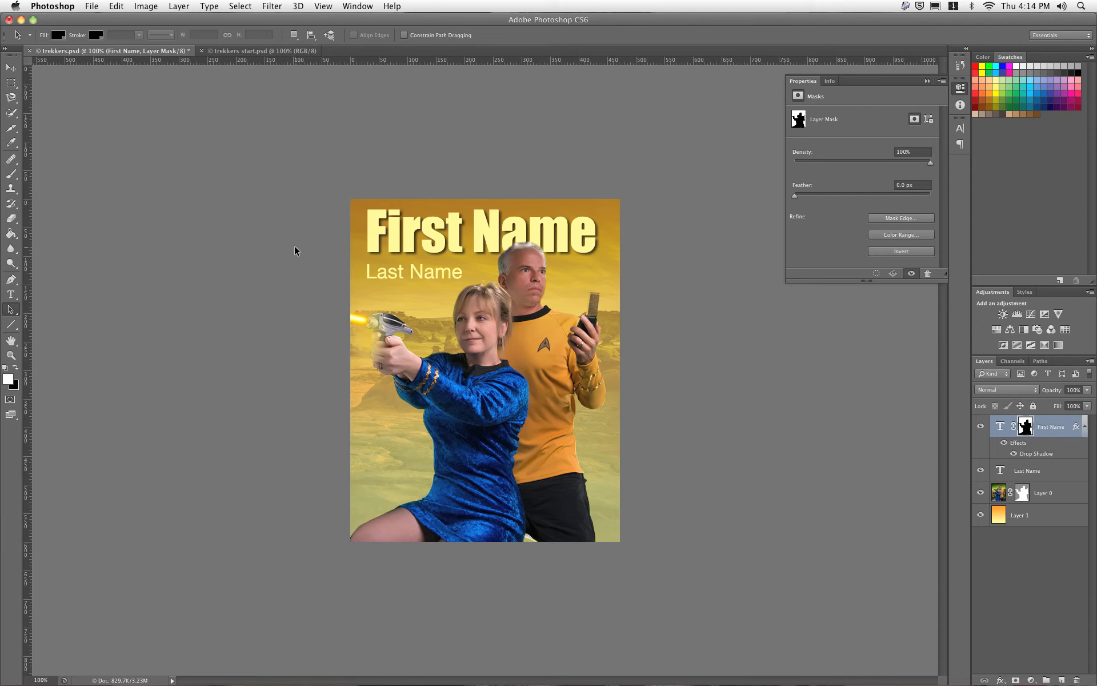
Step: Switch to trekkers start.psd at 300% zoom, briefly view the trekkers path, and choose the Pen tool
left_click(248, 52)
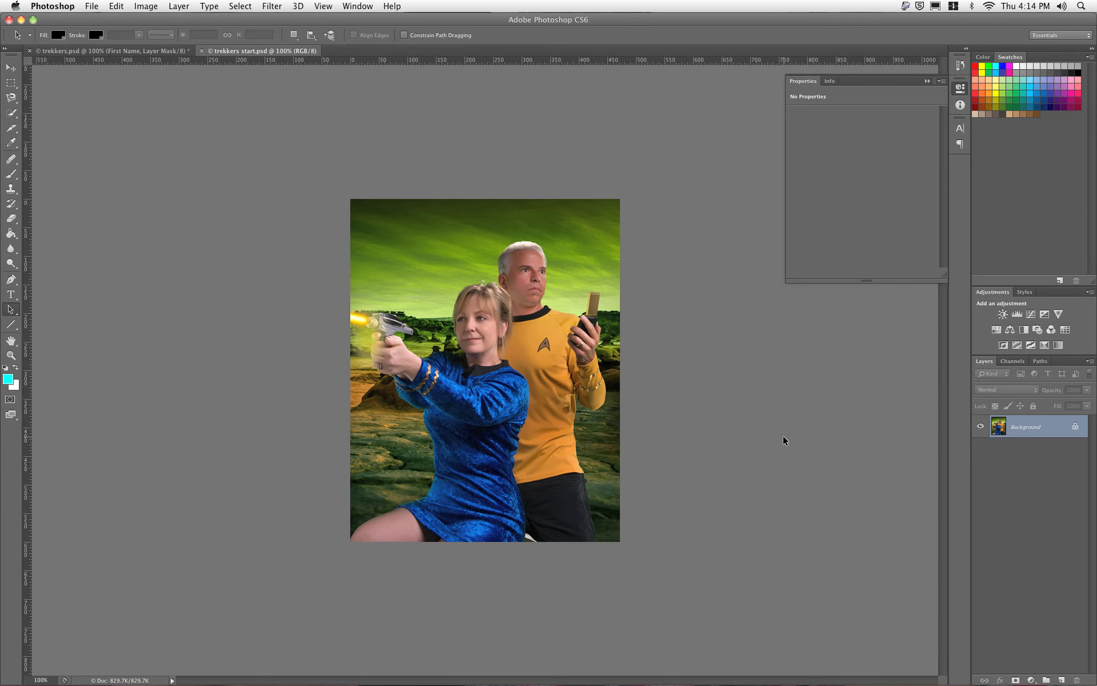
key("super+equal")
key("super+equal")
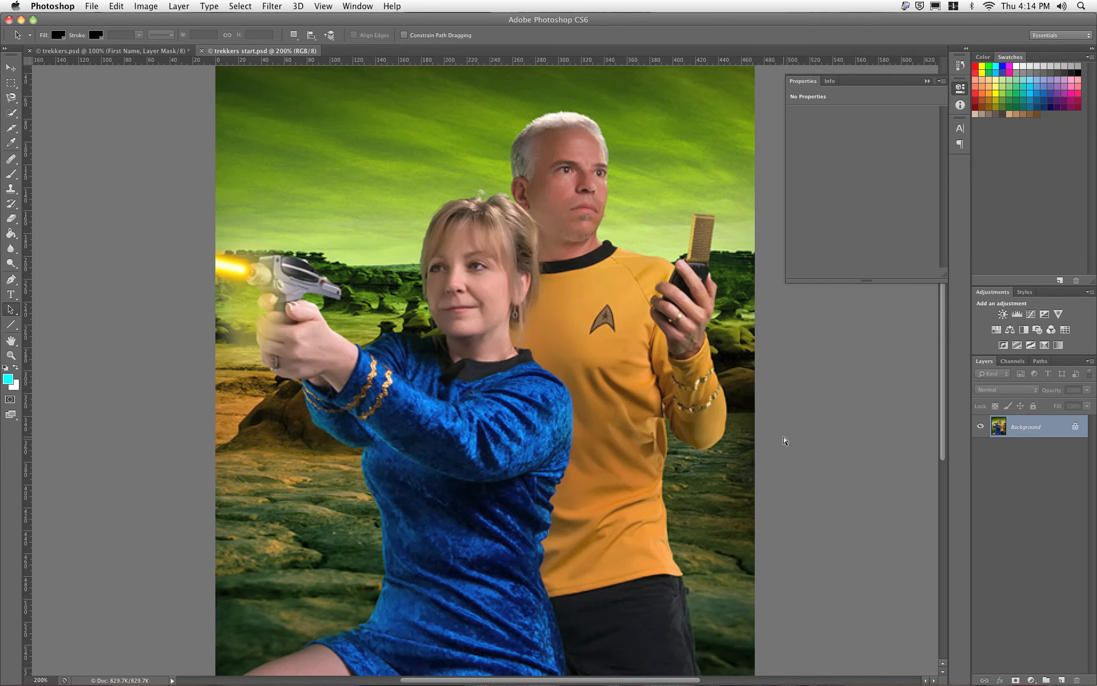
left_click_drag(473, 402, 480, 415)
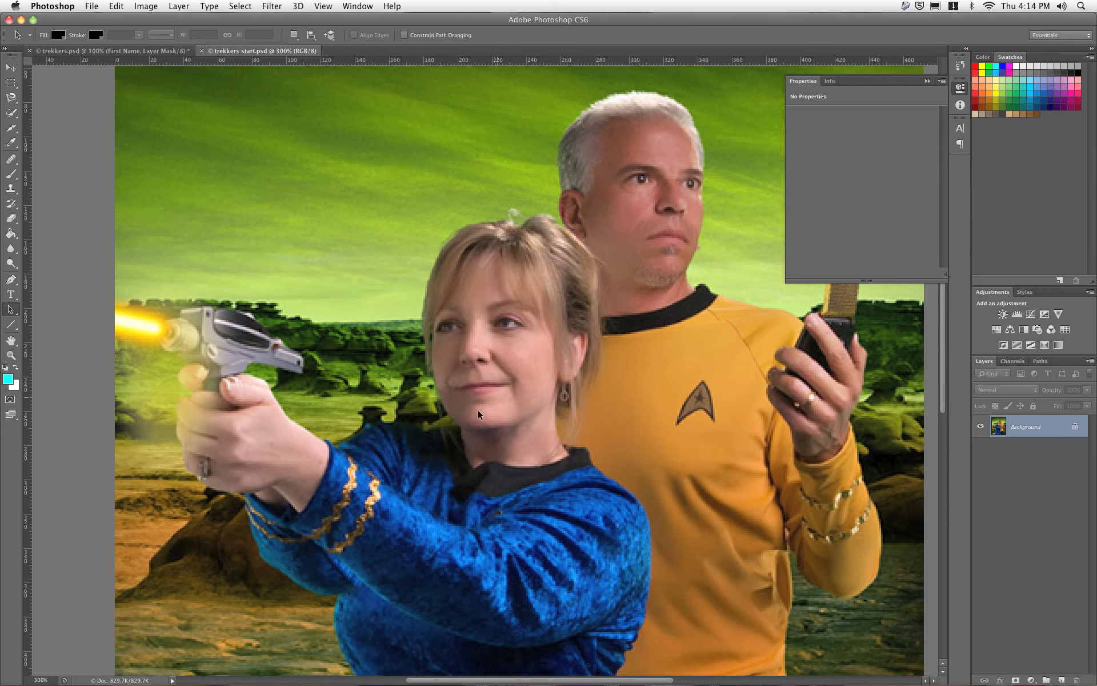
left_click(1037, 363)
left_click(1006, 377)
left_click(1011, 417)
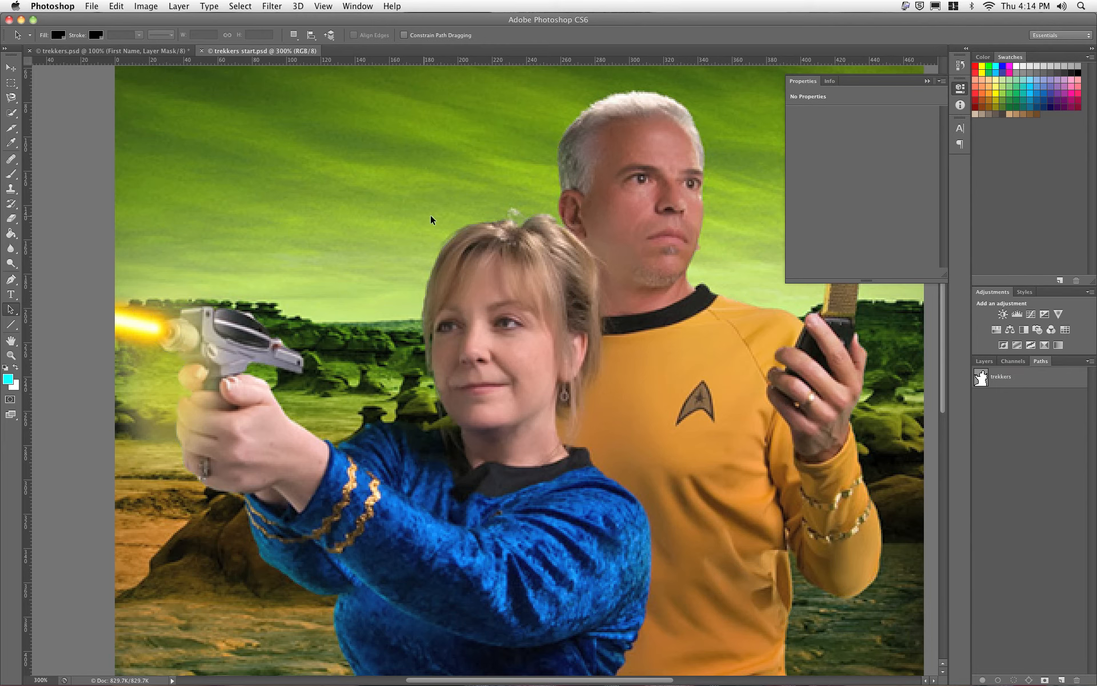
left_click(13, 281)
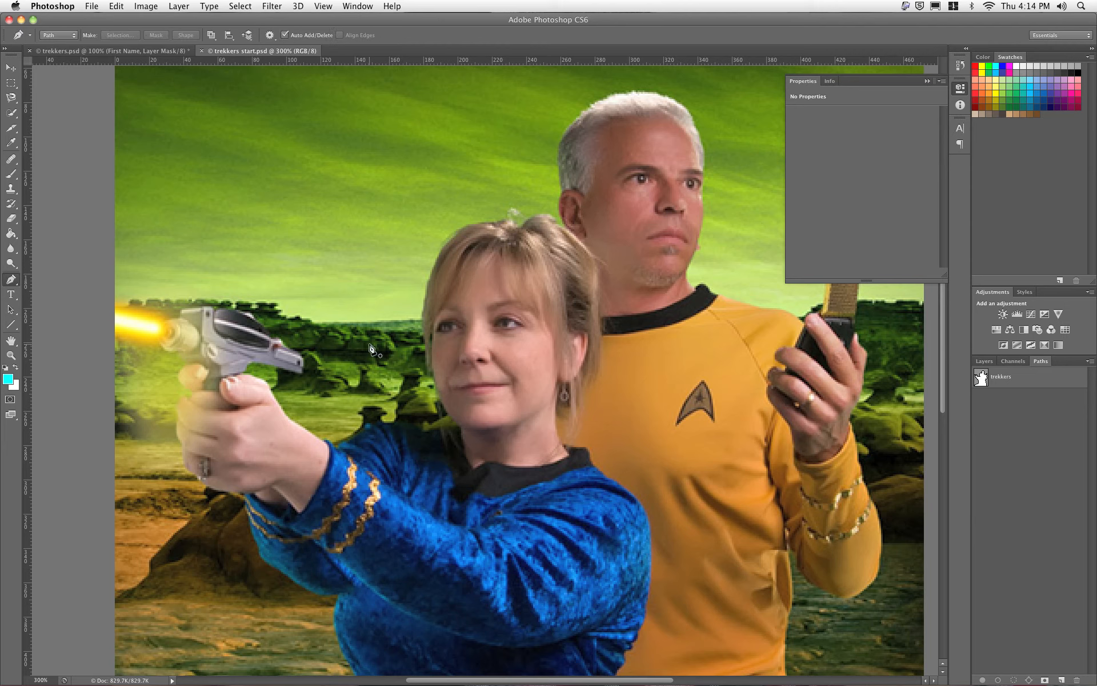
Step: Trace a pen path from the woman's hand down and along her sleeve edge
left_click(247, 377)
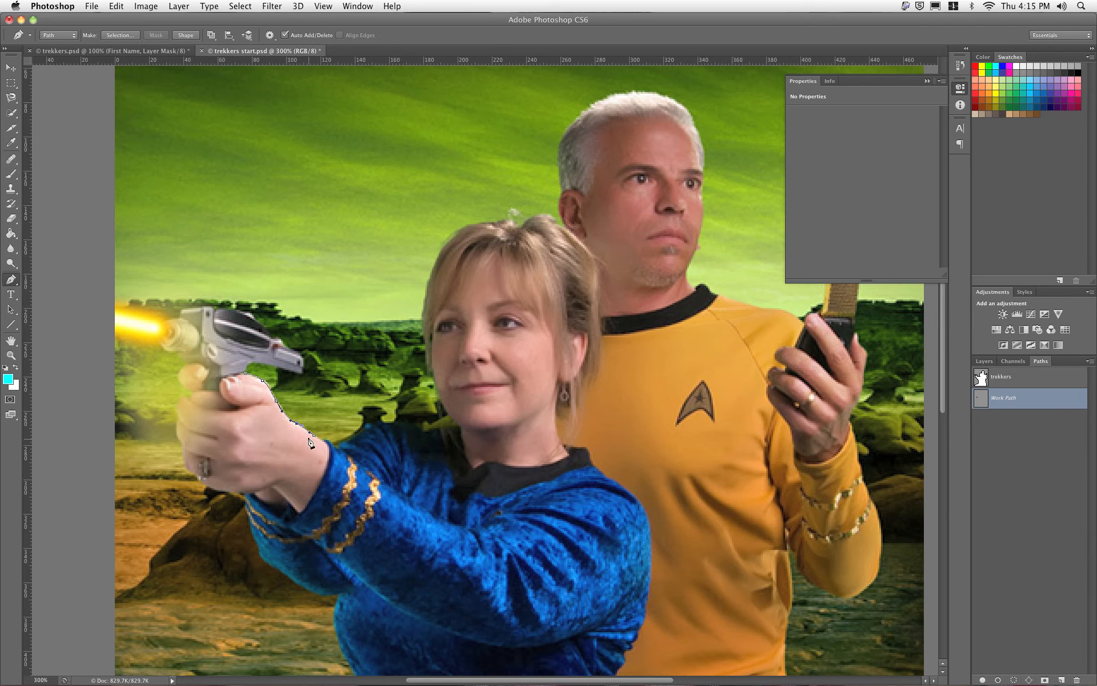
left_click(330, 445)
left_click(352, 437)
left_click(367, 426)
Step: Save the work path as 'path 2' and hide its outline
double_click(1002, 398)
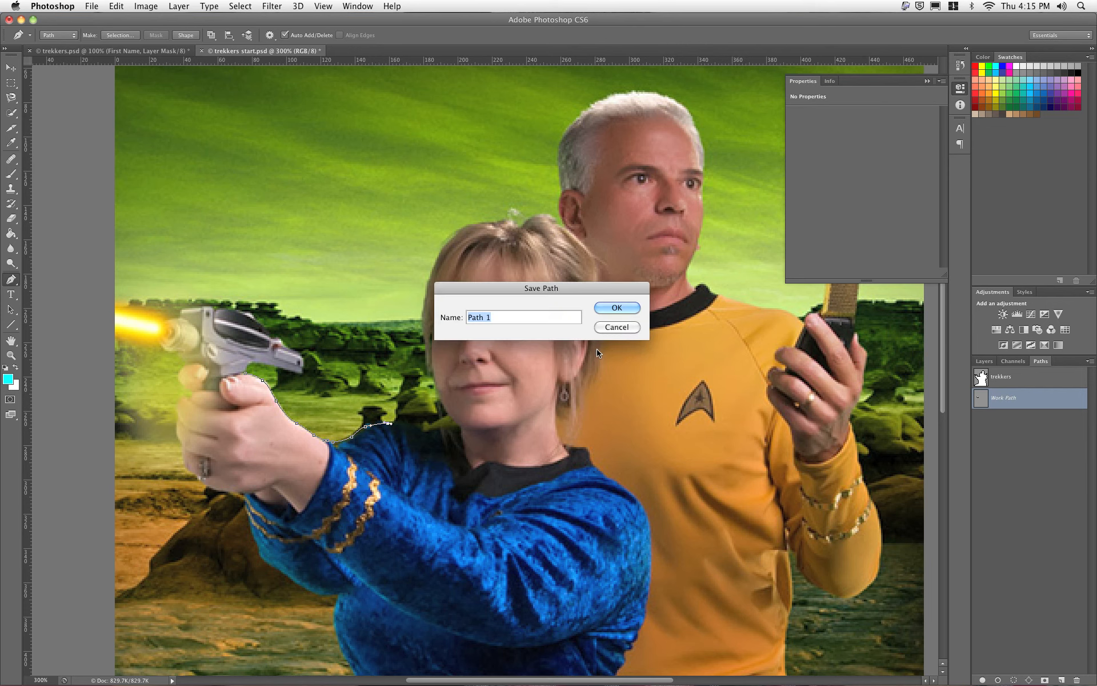
type("path 2")
left_click(639, 310)
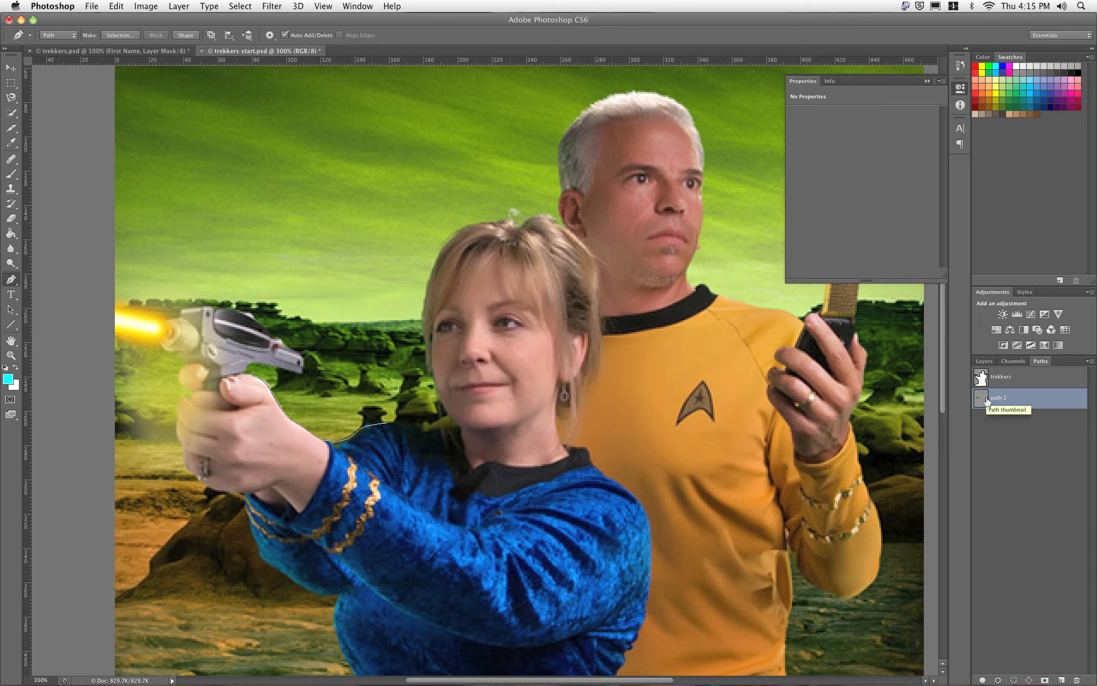
left_click(1008, 443)
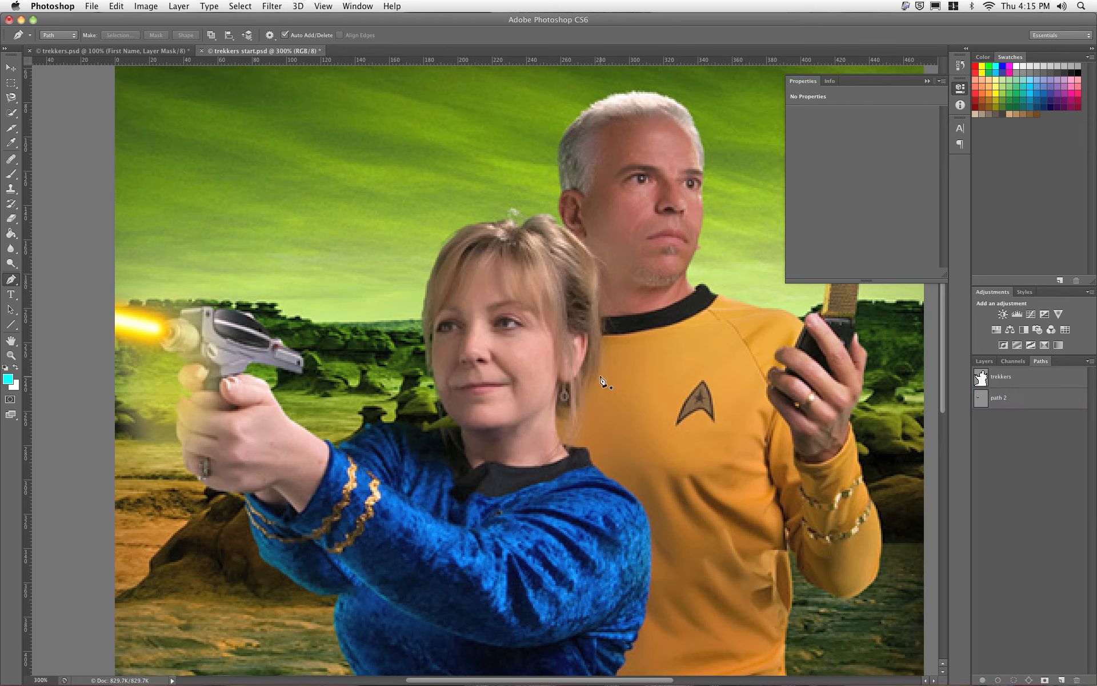
Step: Zoom out to the whole image and convert the Background into a layer named 'star trek'
left_click(984, 362)
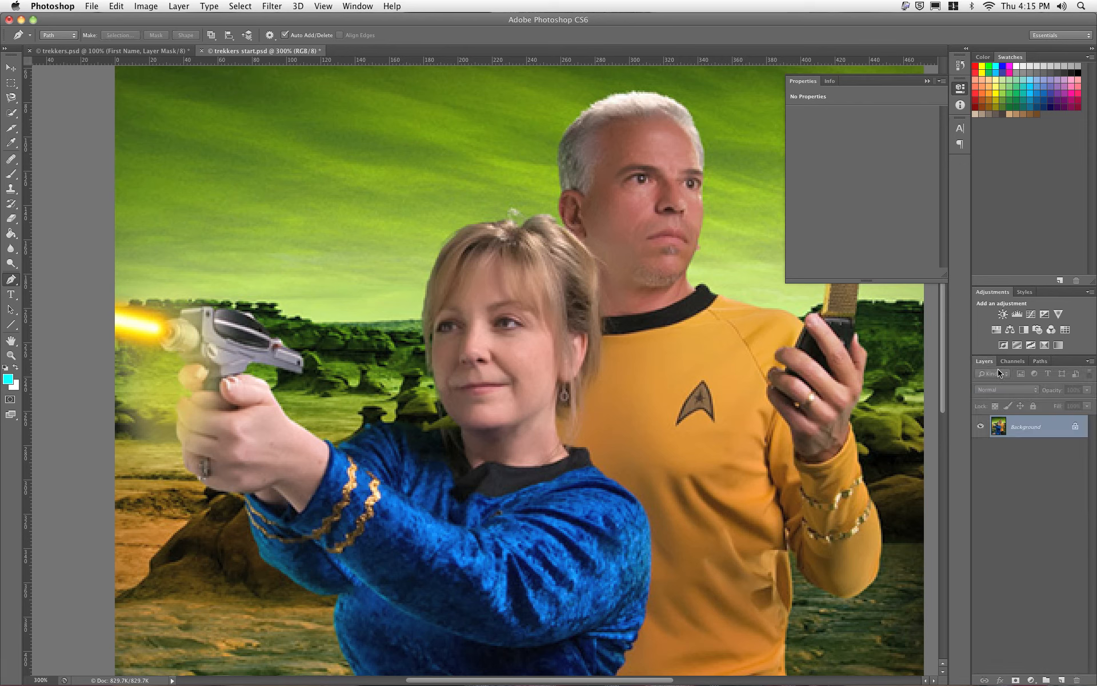
left_click(11, 68)
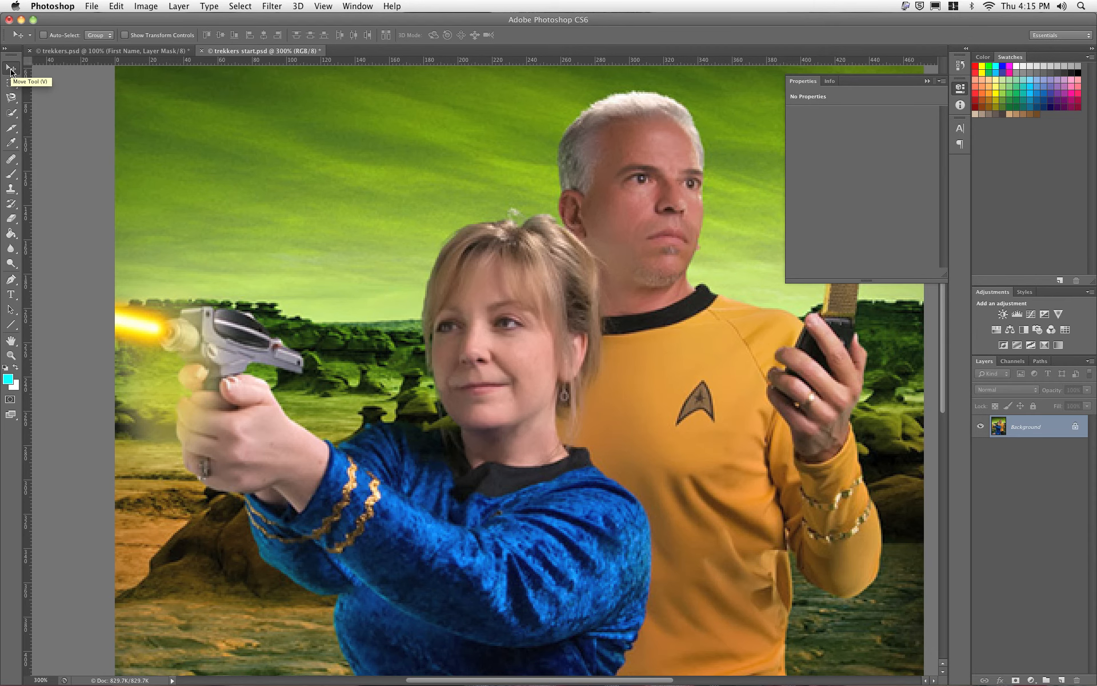
key("super+minus")
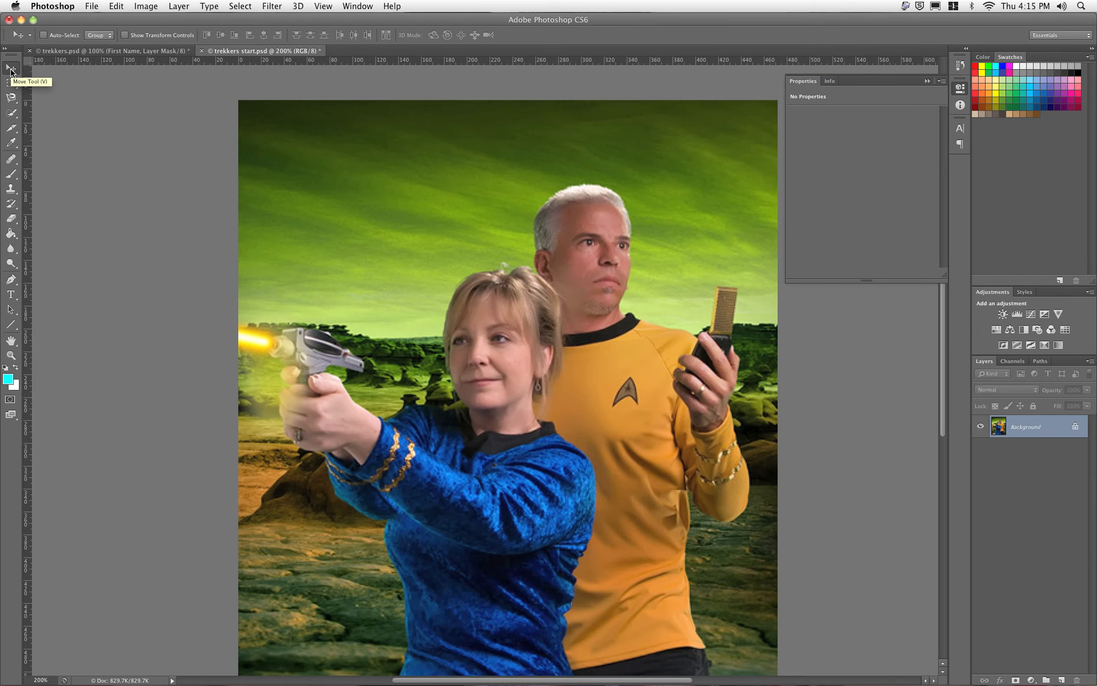
key("super+minus")
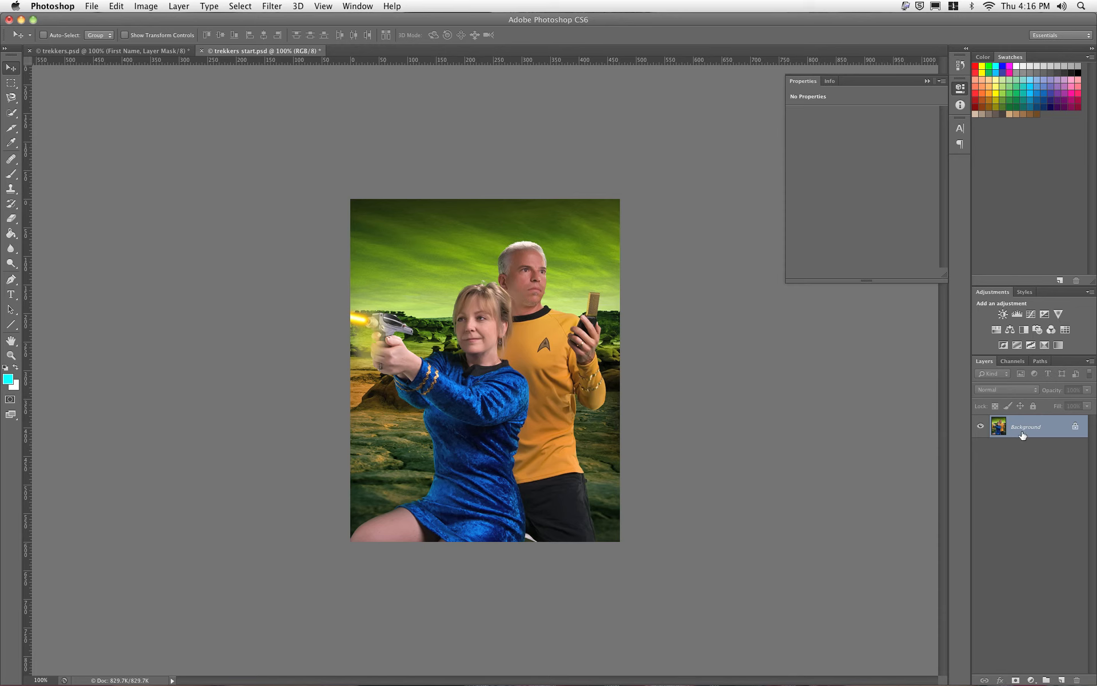
double_click(1001, 427)
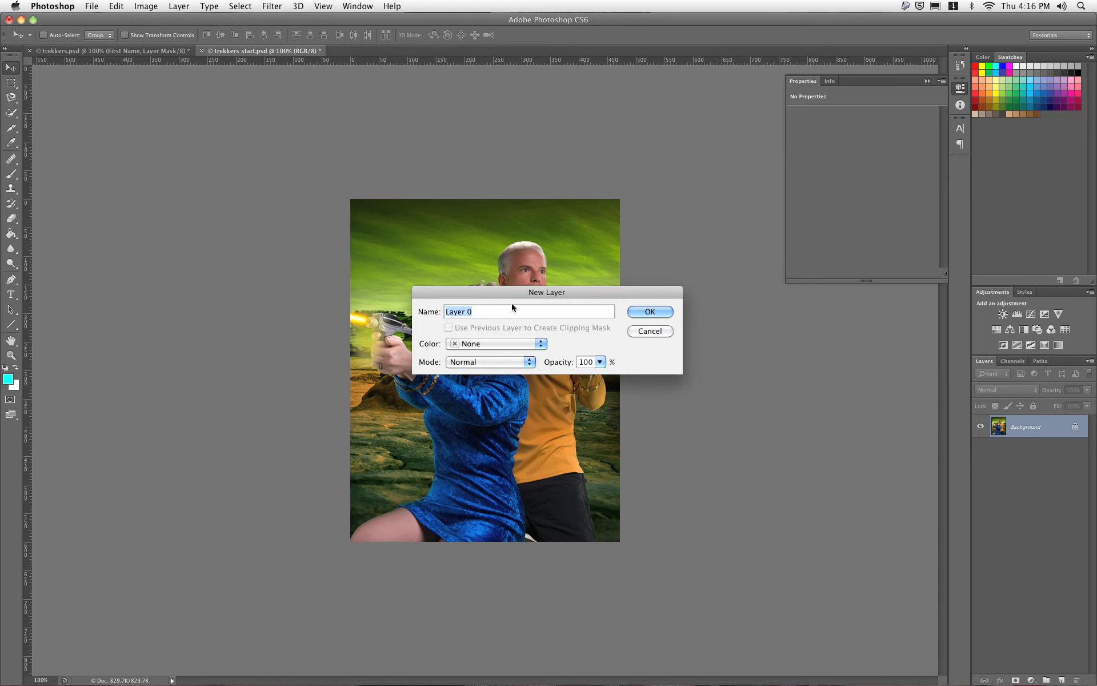
type("star trek")
left_click(643, 314)
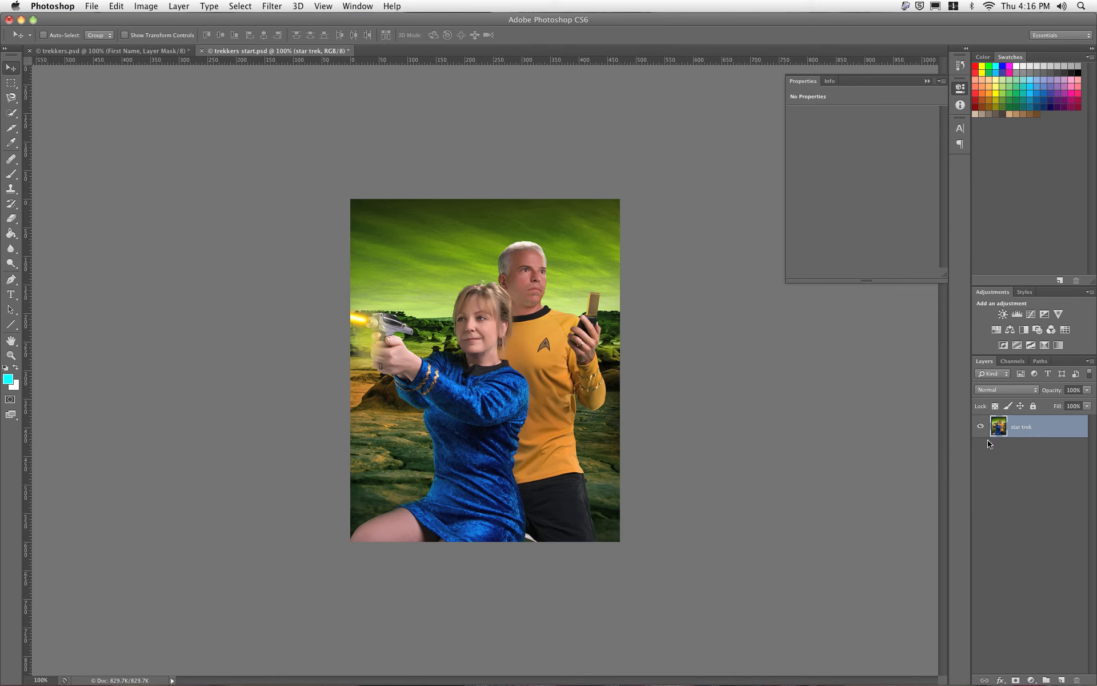
Step: Load the trekkers path as a selection with 0 feather and add a layer mask from it
left_click(1039, 361)
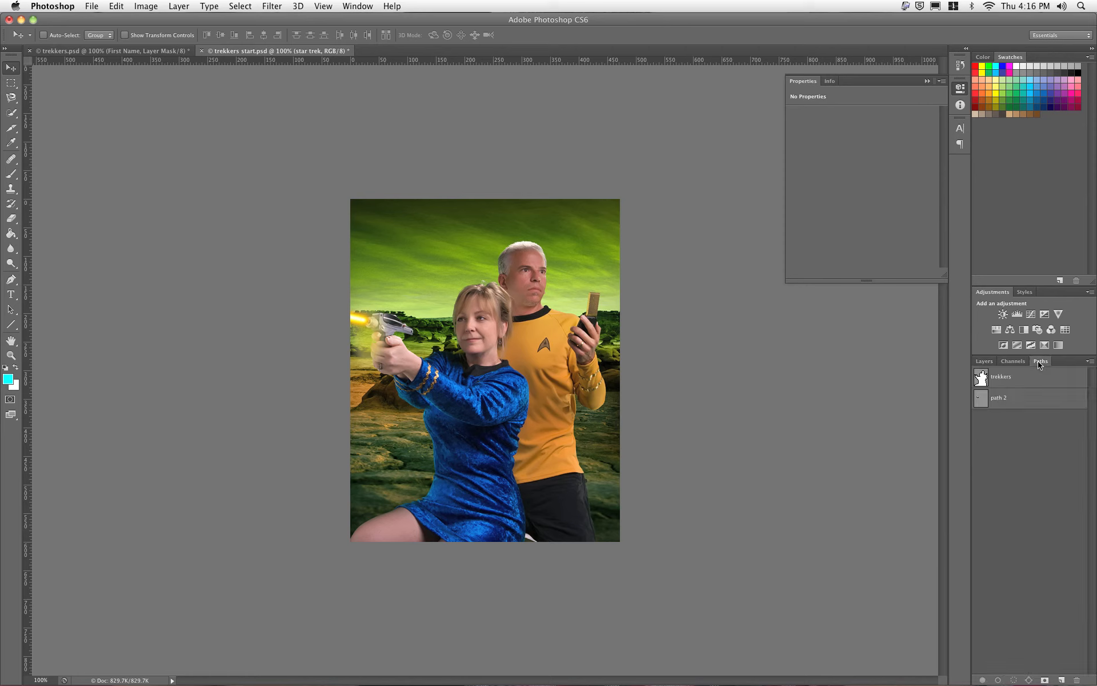
left_click(997, 382)
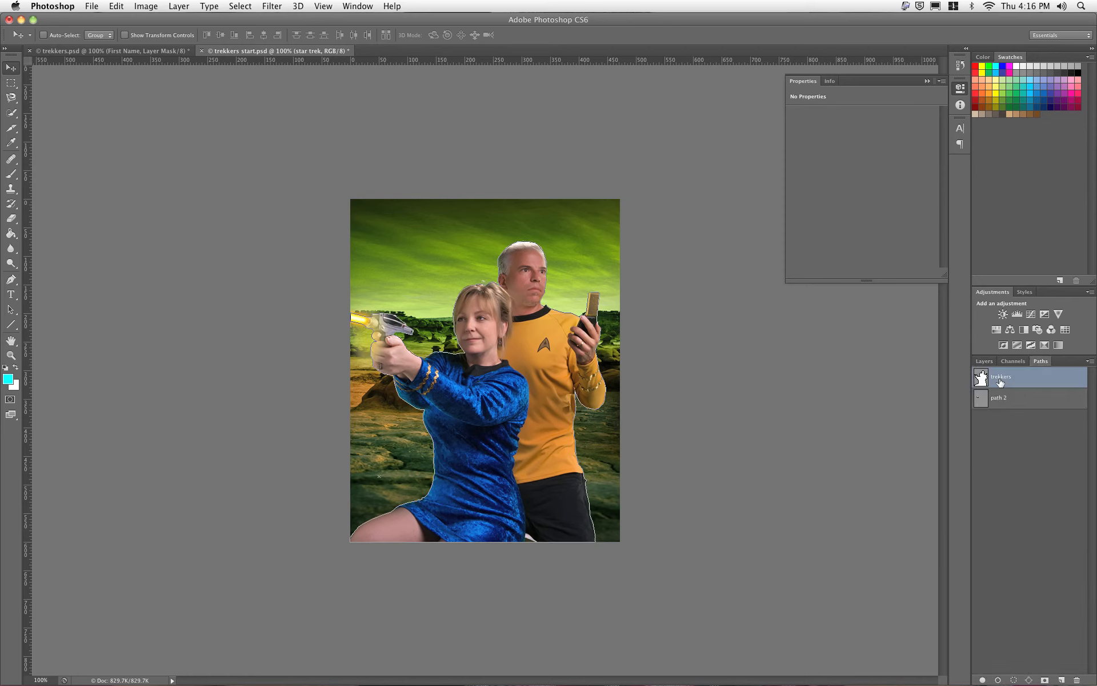
left_click(1090, 361)
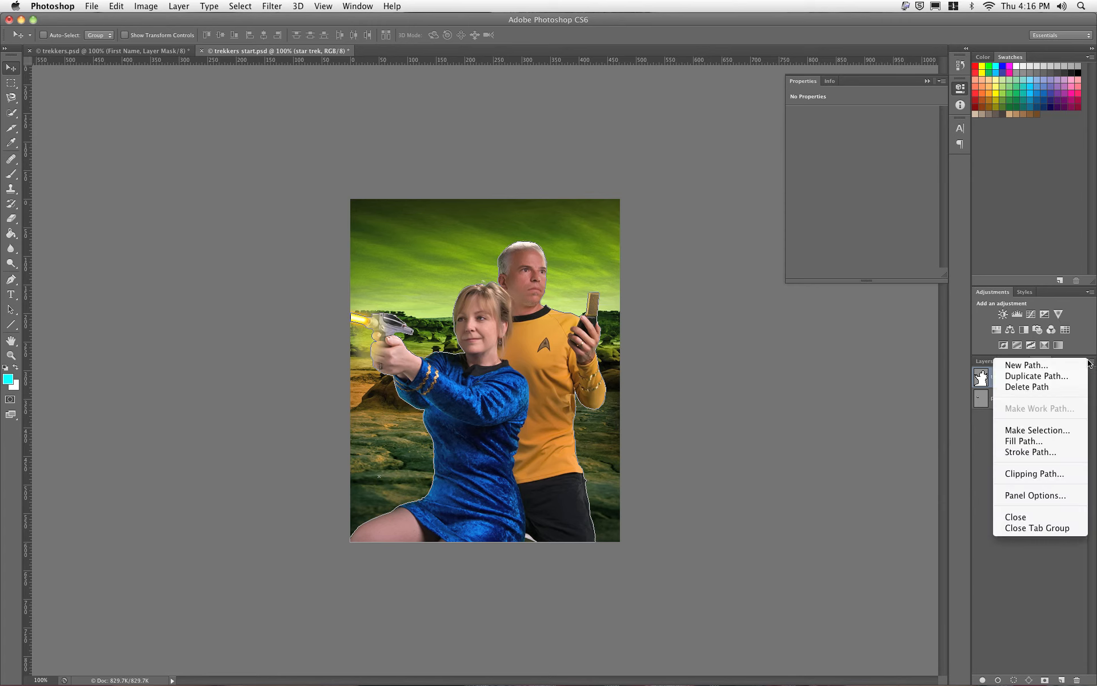
left_click(1066, 430)
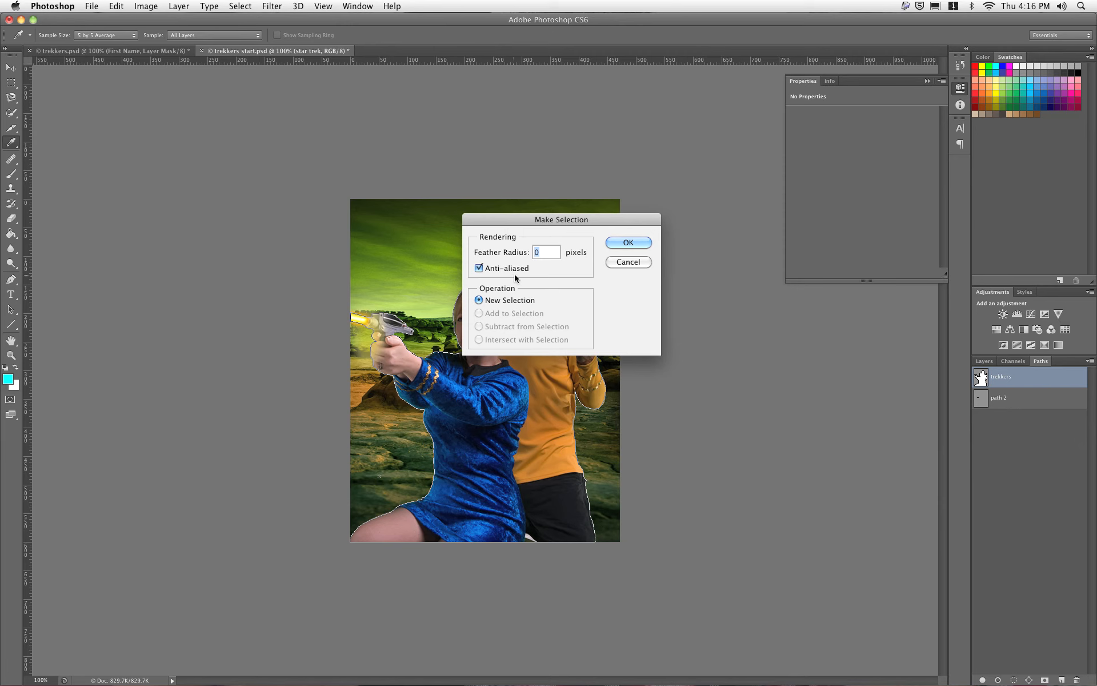
left_click(622, 243)
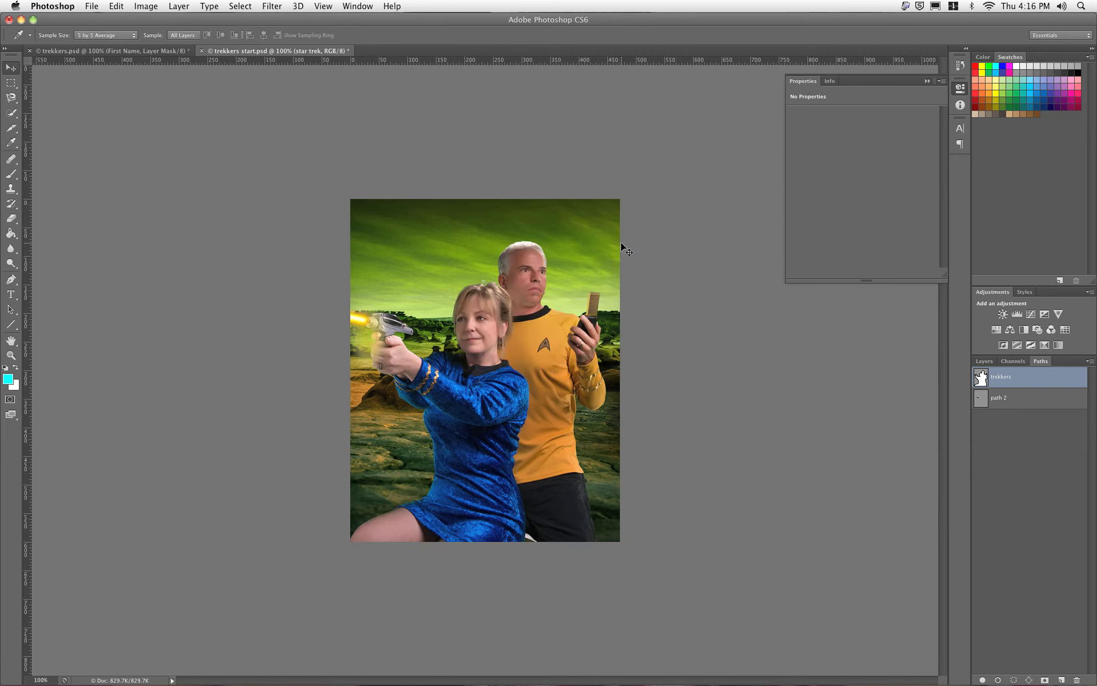
key("v")
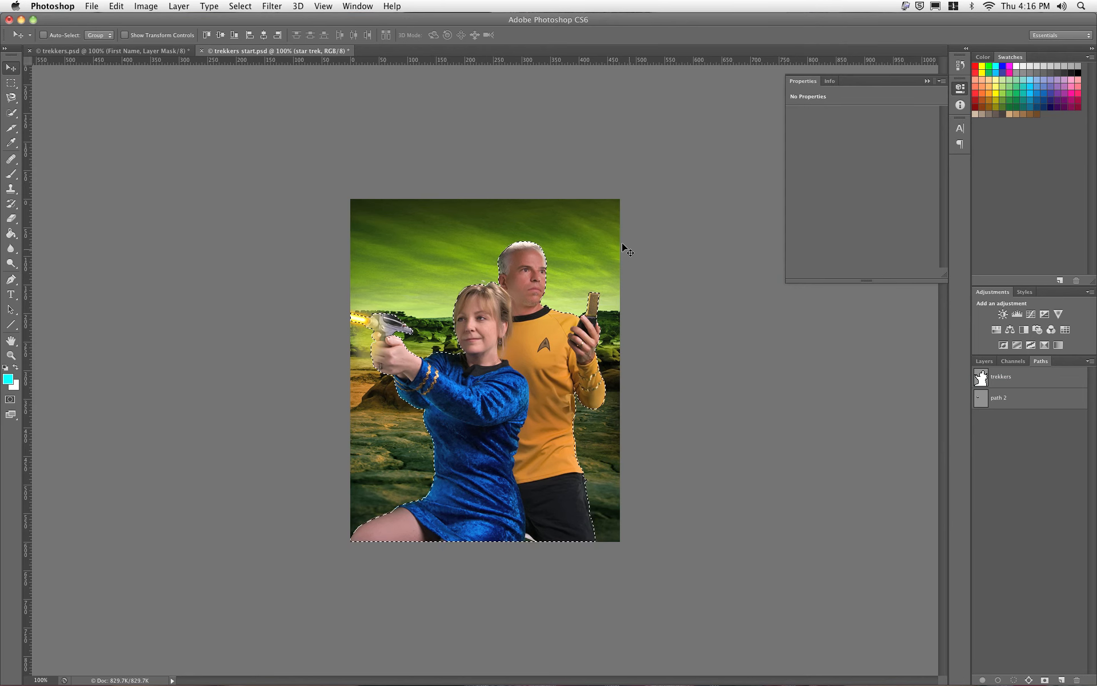
left_click(983, 361)
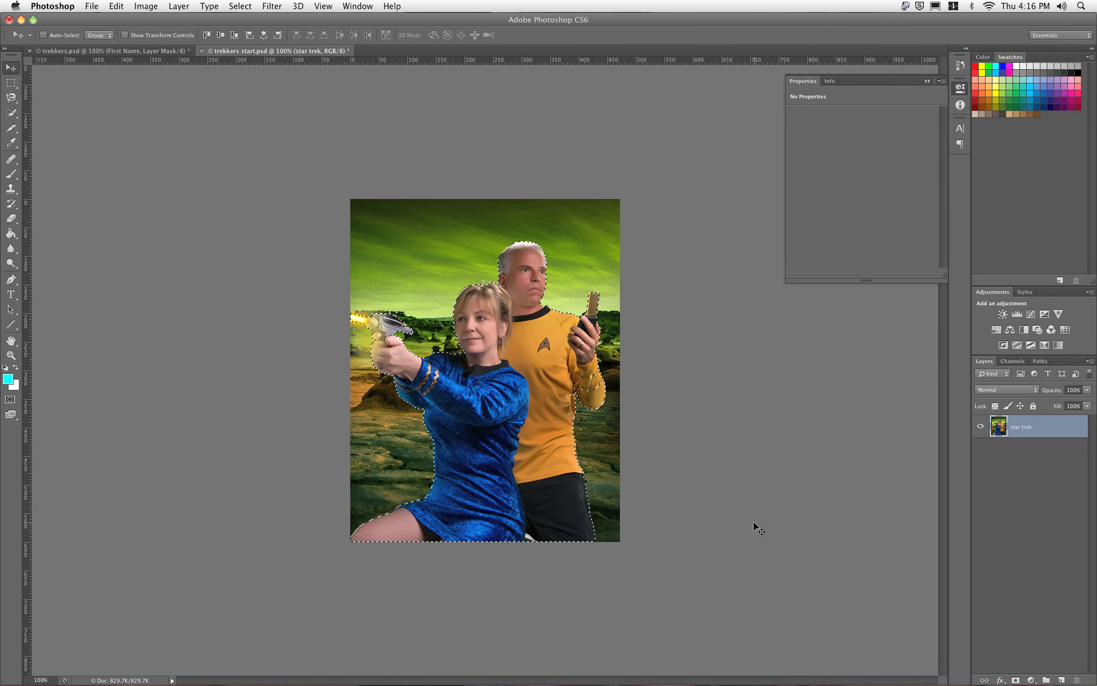
left_click(1016, 680)
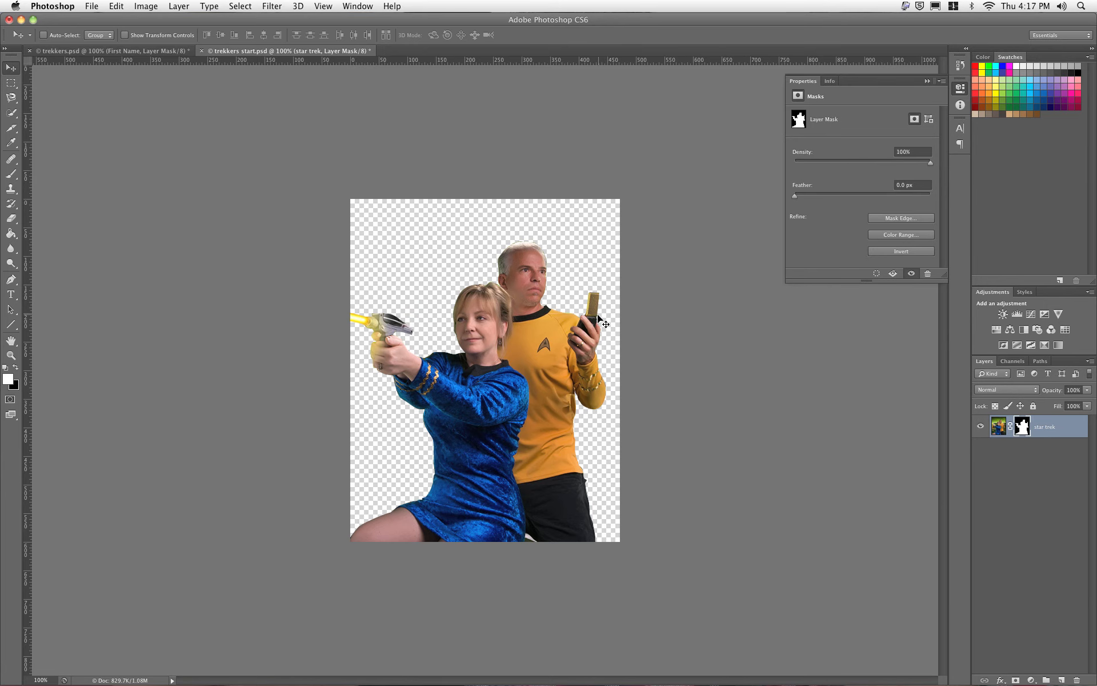
key("super+equal")
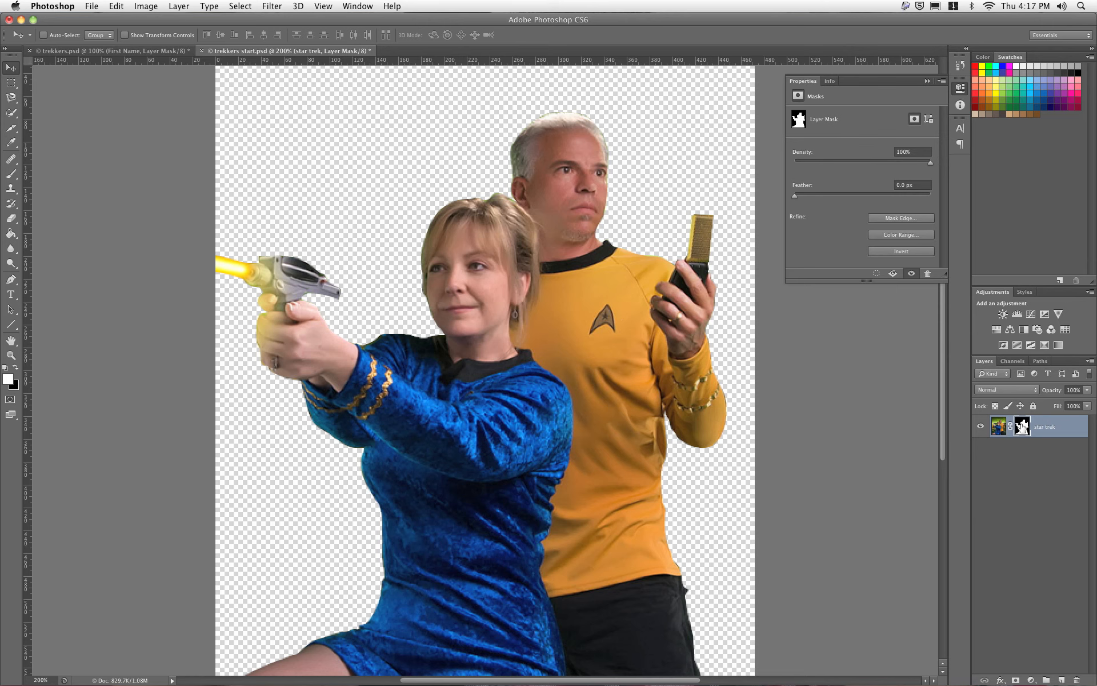
left_click(10, 174)
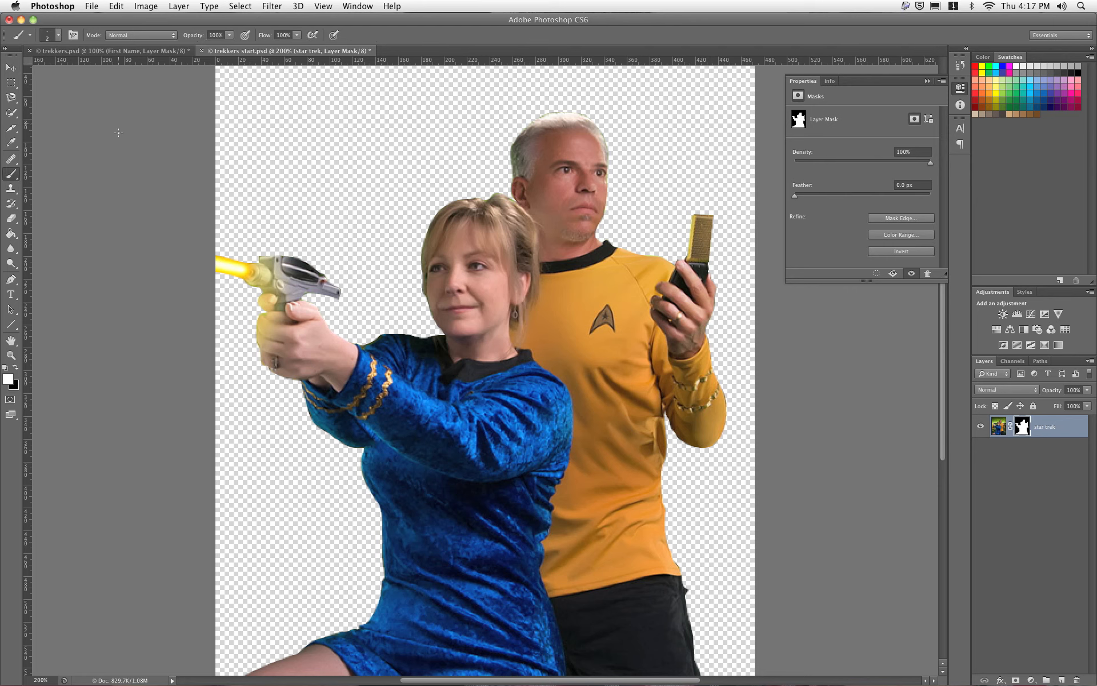
left_click(58, 35)
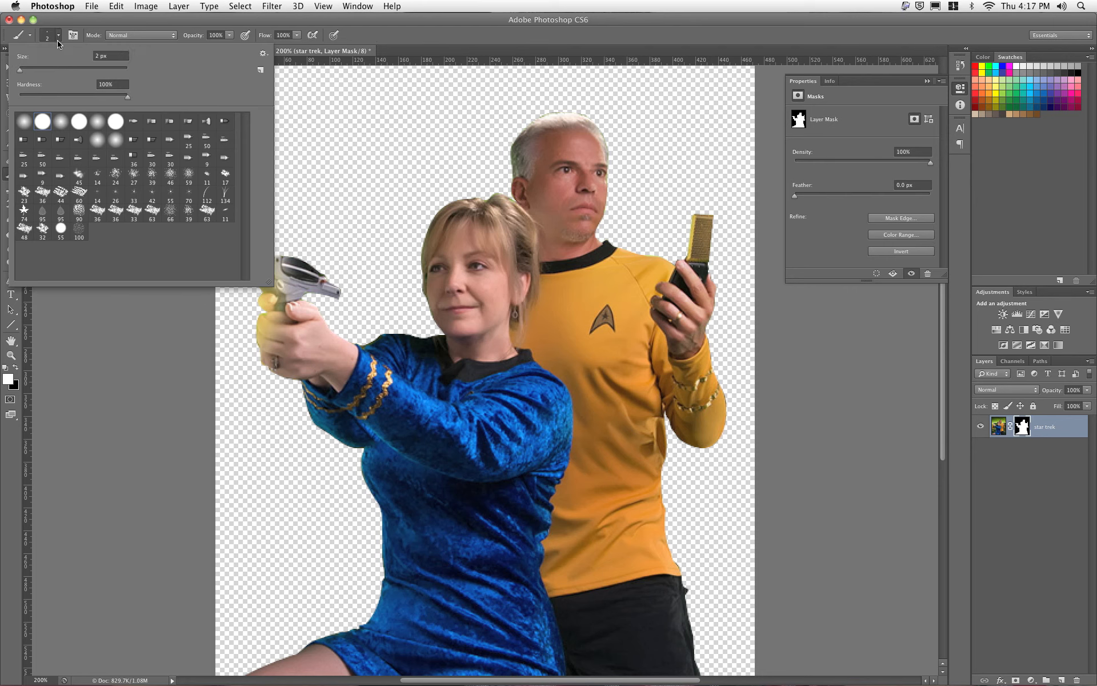
left_click(57, 69)
key("Return")
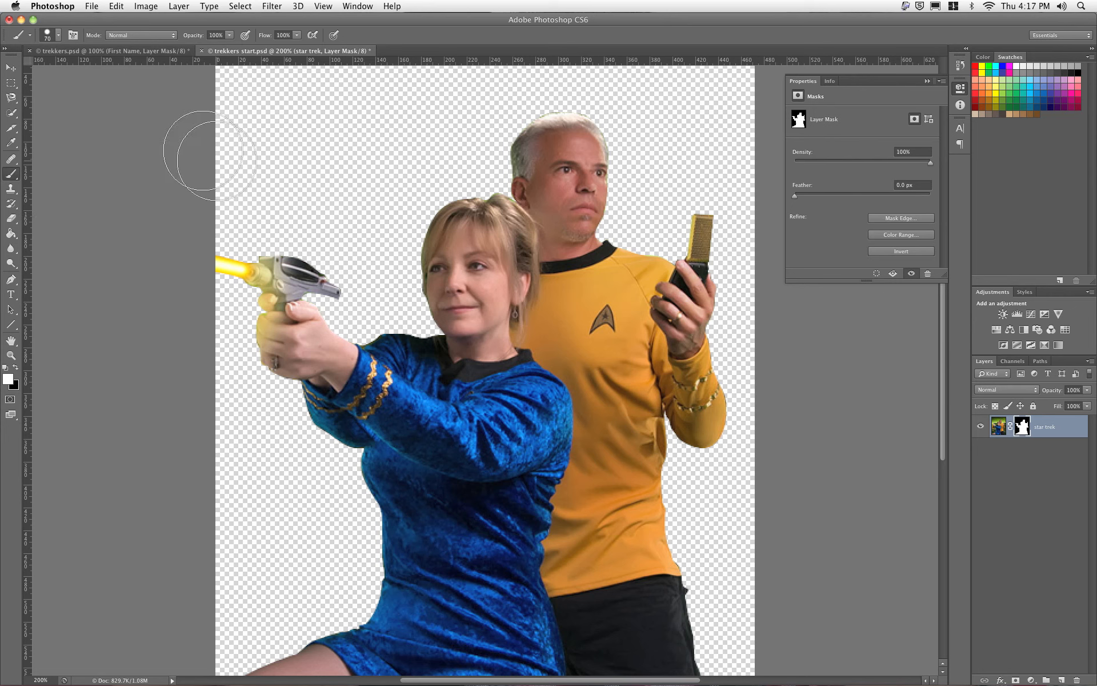
mouse_move(362, 191)
left_mouse_down()
mouse_move(380, 229)
mouse_move(318, 179)
mouse_move(317, 159)
mouse_move(341, 158)
left_mouse_up()
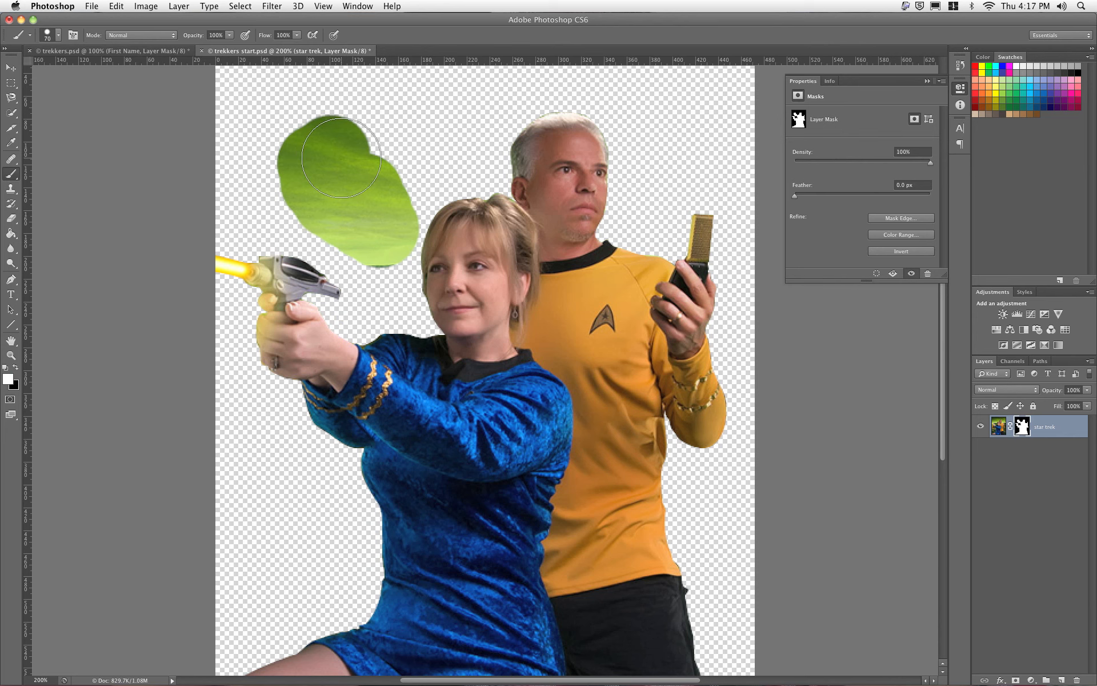
key("super+z")
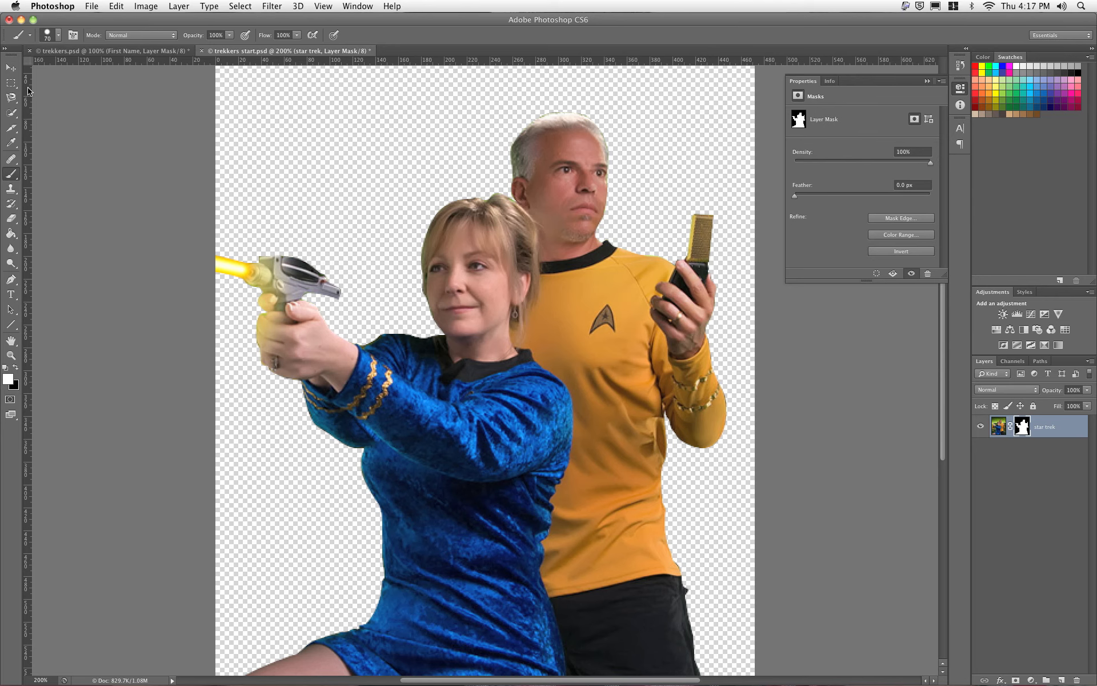
left_click(11, 67)
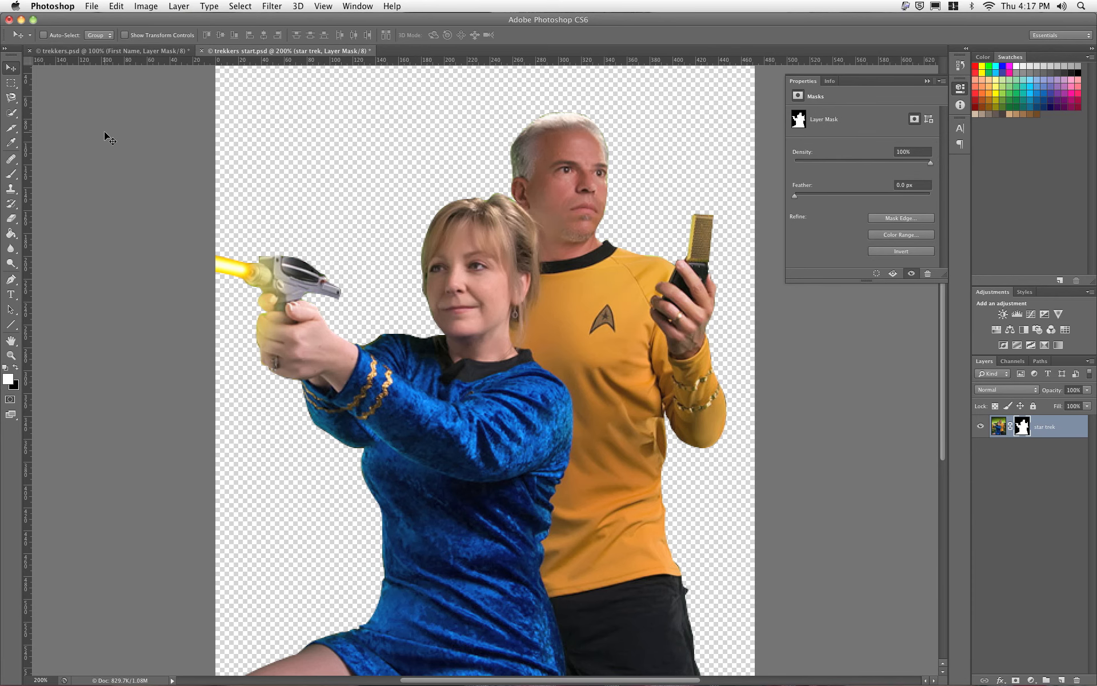
Step: Create a new layer named 'gradient' and drag it below the star trek layer
key("super+minus")
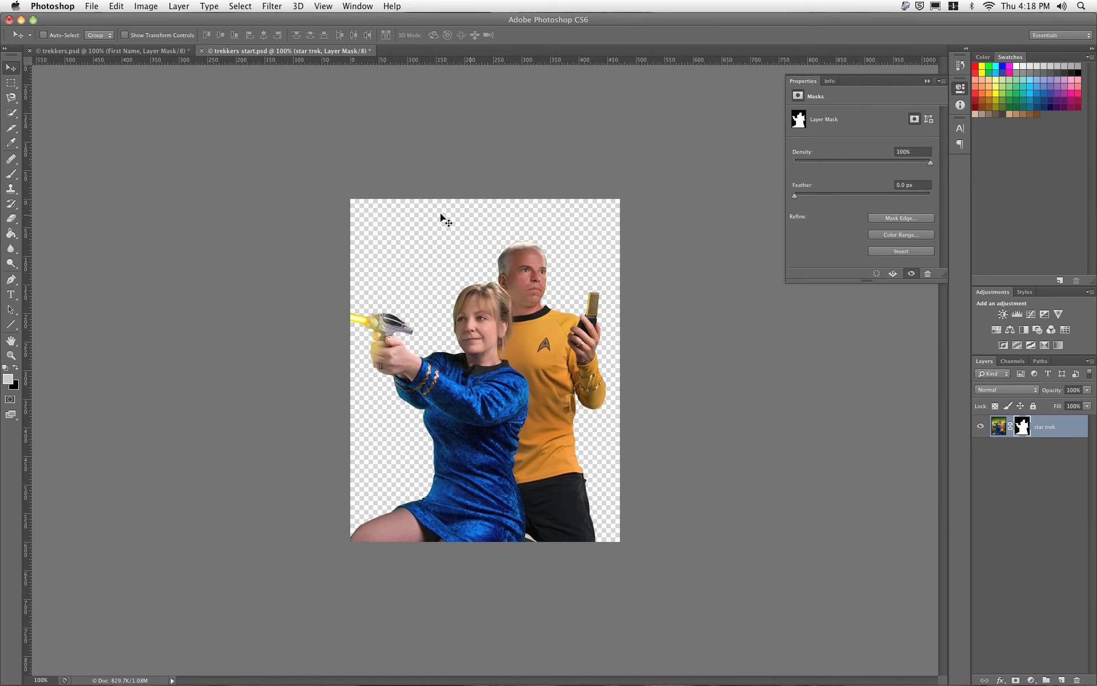
left_click(997, 426)
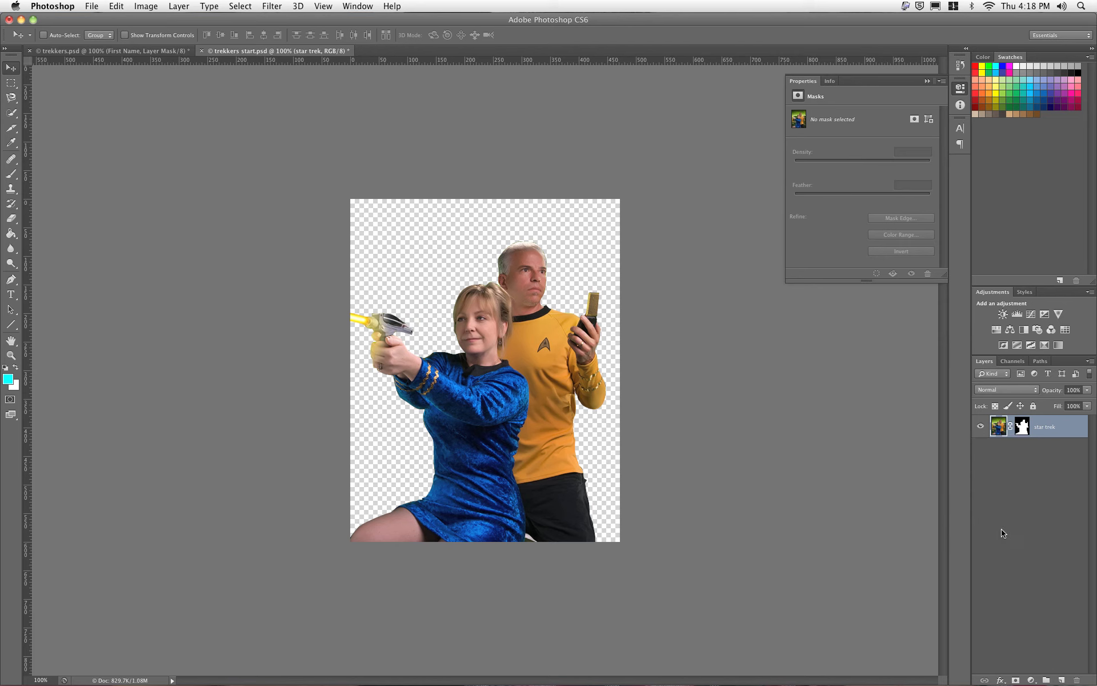
left_click(1060, 680)
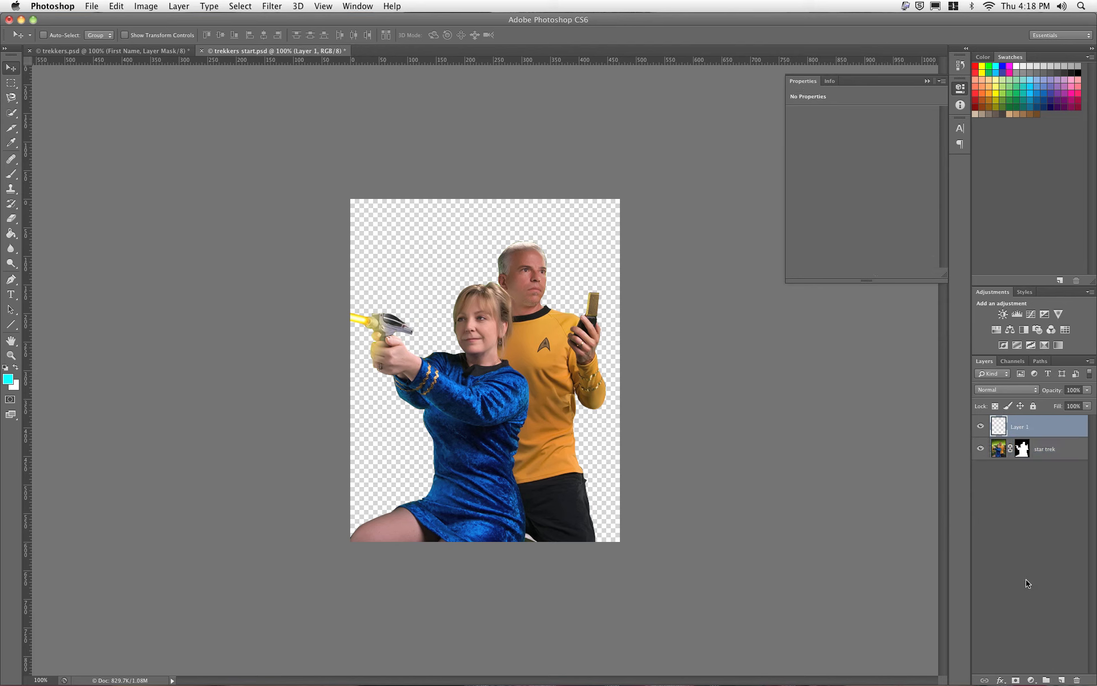
double_click(1020, 426)
type("gradient")
key("Return")
left_click_drag(999, 427, 998, 459)
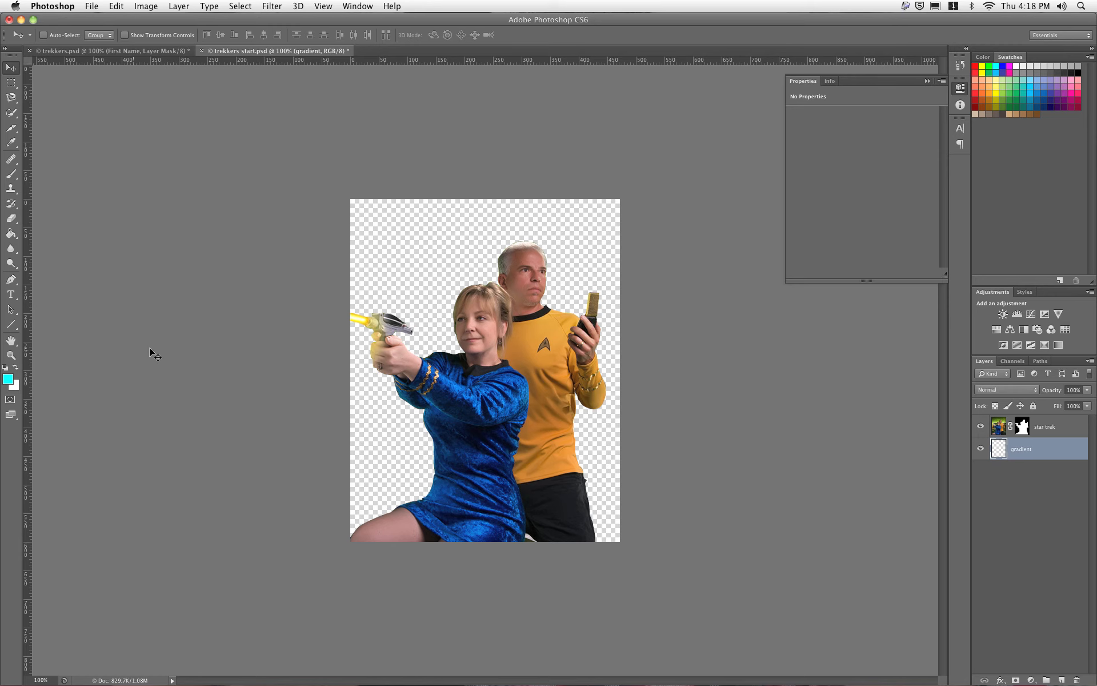
Step: Set the foreground colour to gold #ffba00
left_click(6, 380)
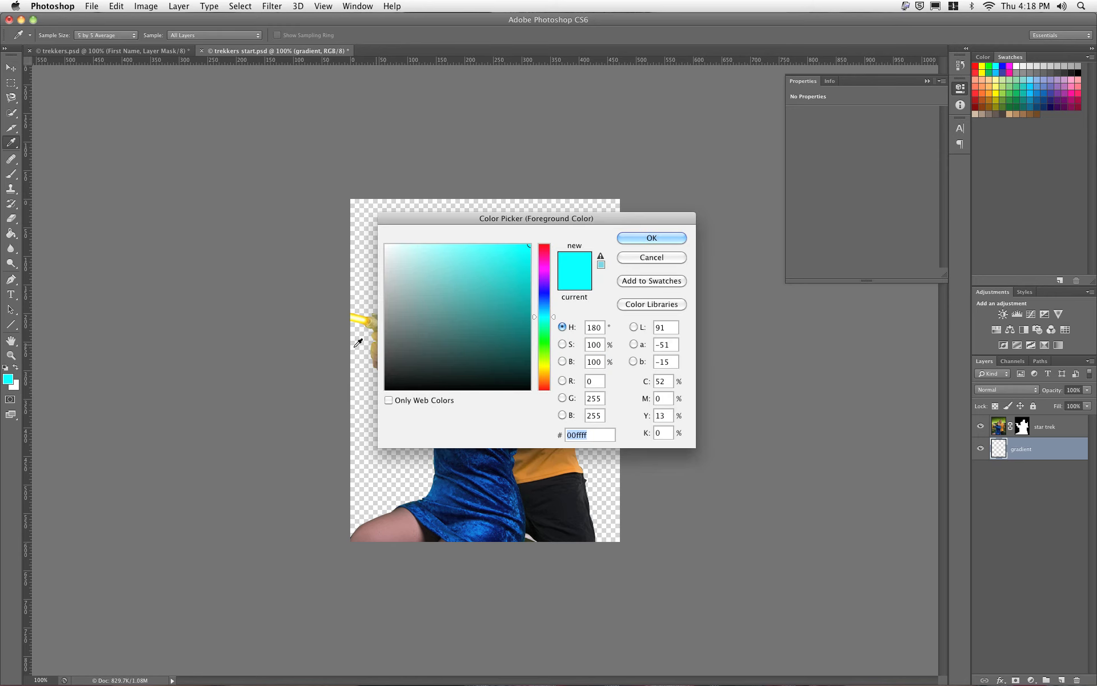
left_click(544, 372)
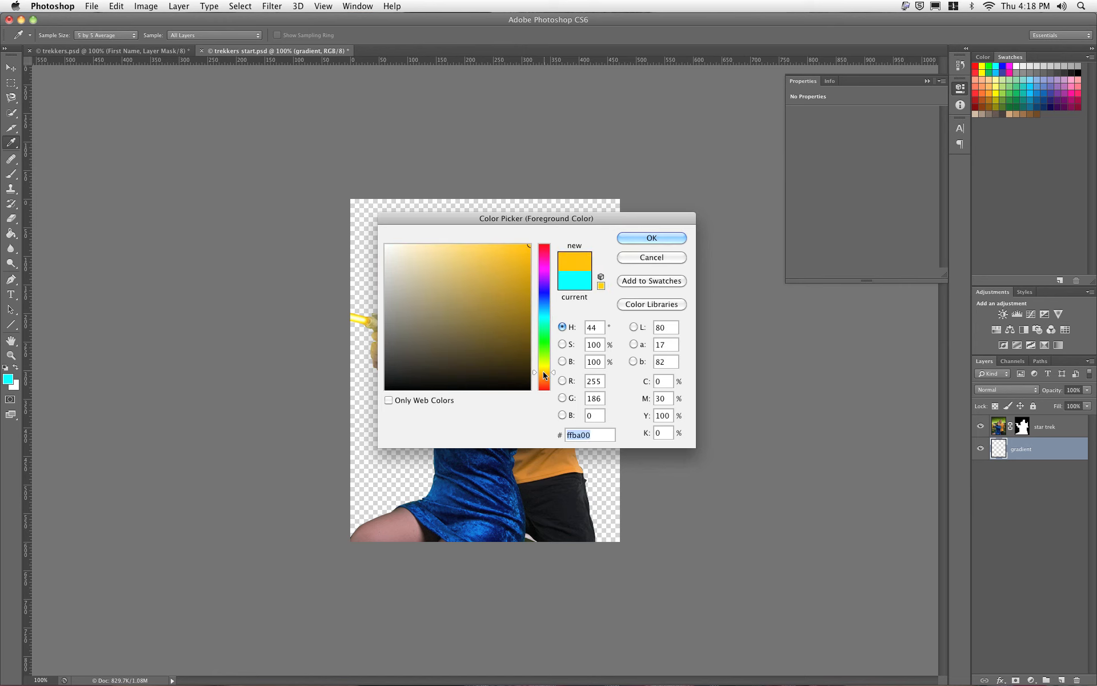
left_click(631, 238)
key("v")
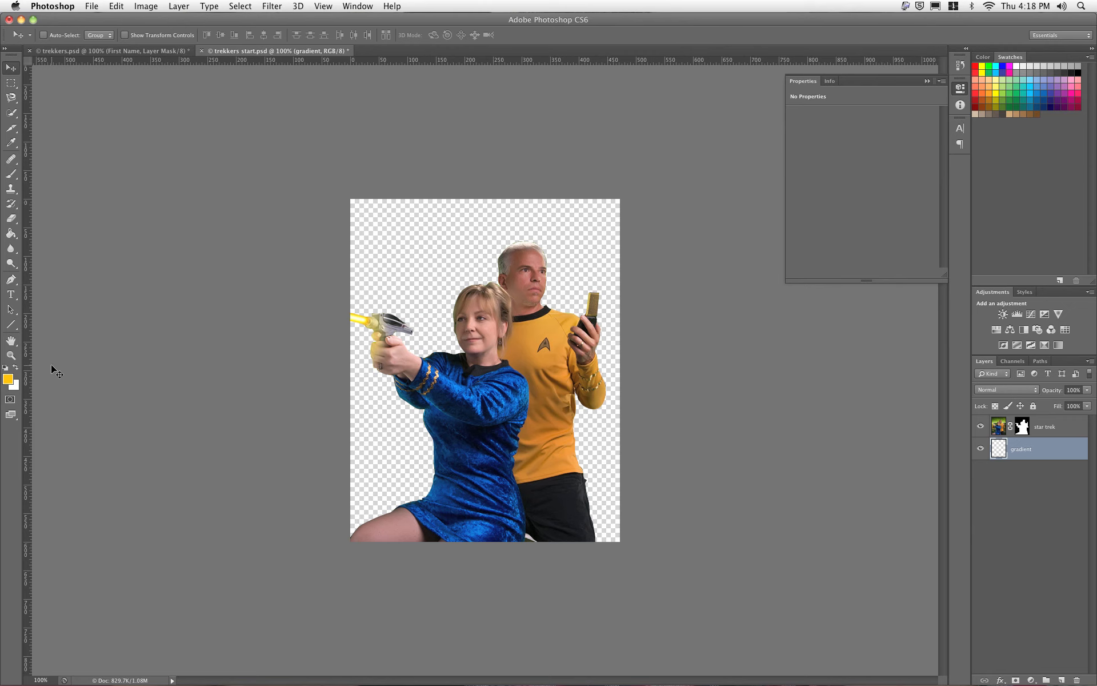
Step: Set the background colour to pale cream #fce7c2 at hue 38
left_click(14, 385)
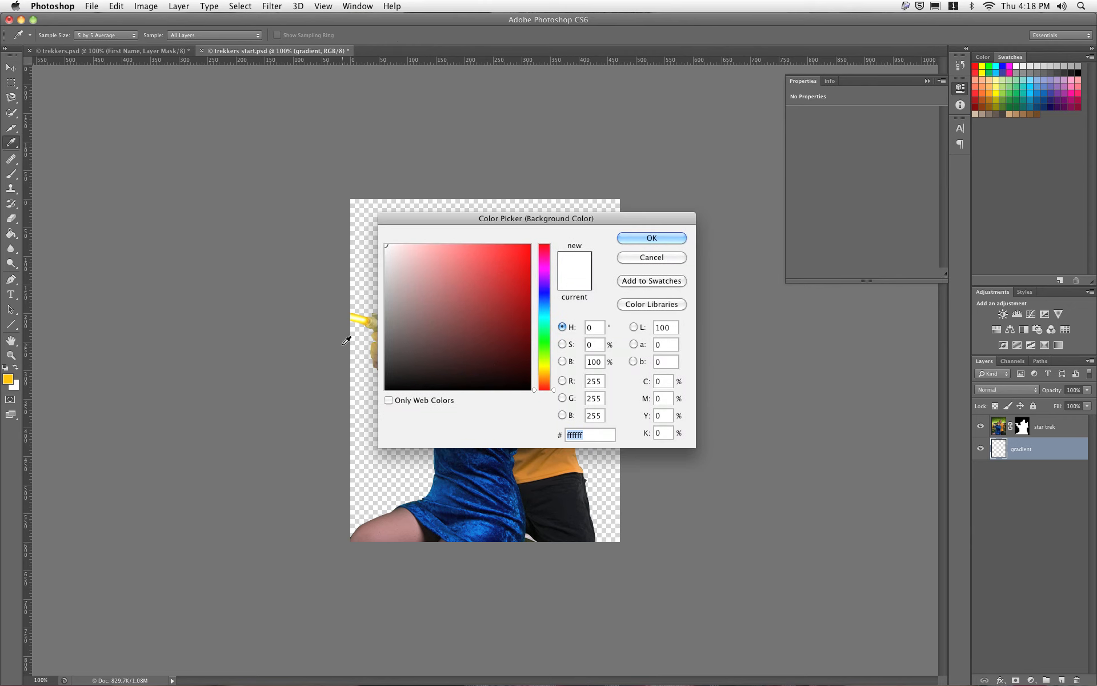
left_click(544, 372)
left_click(543, 375)
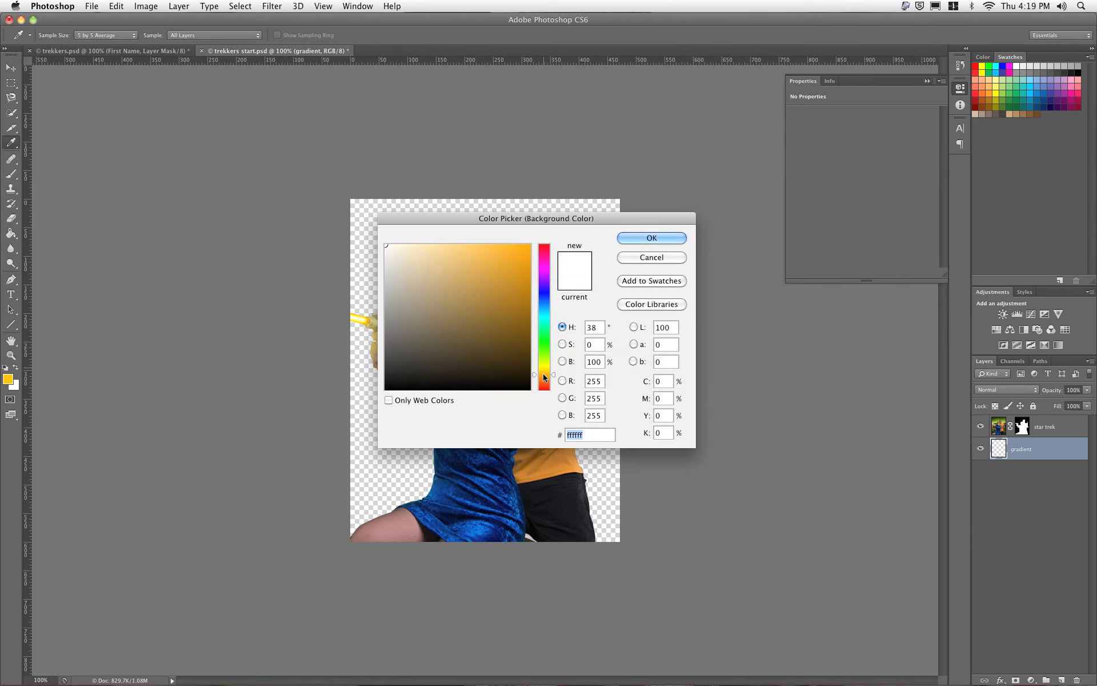
left_click(419, 246)
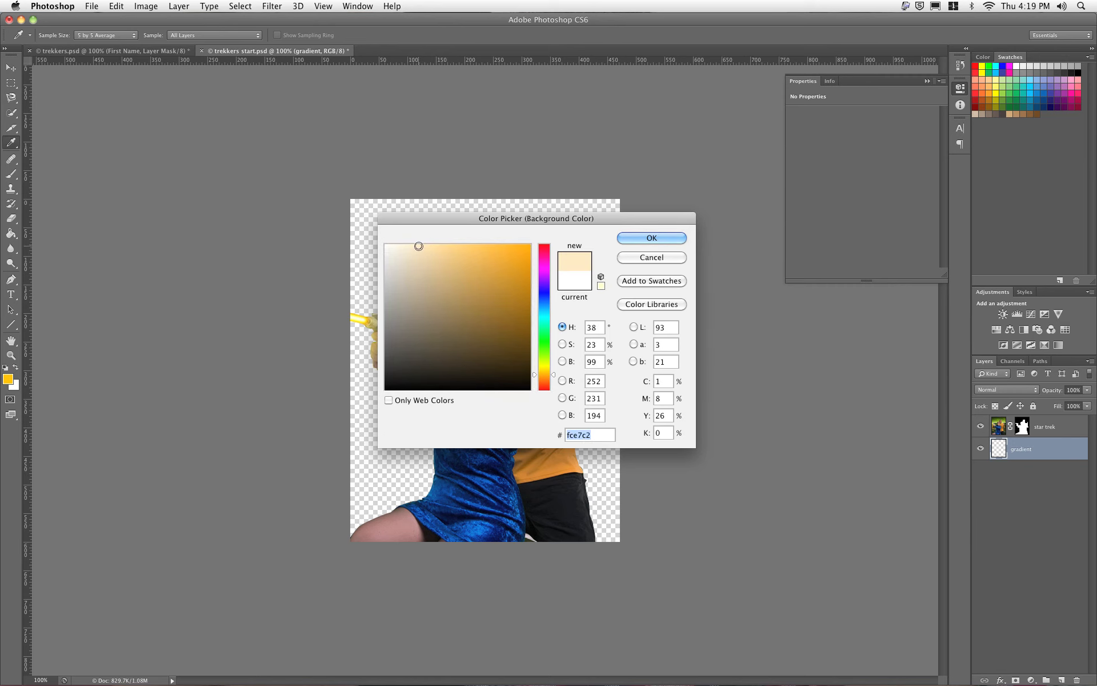
left_click(629, 238)
key("v")
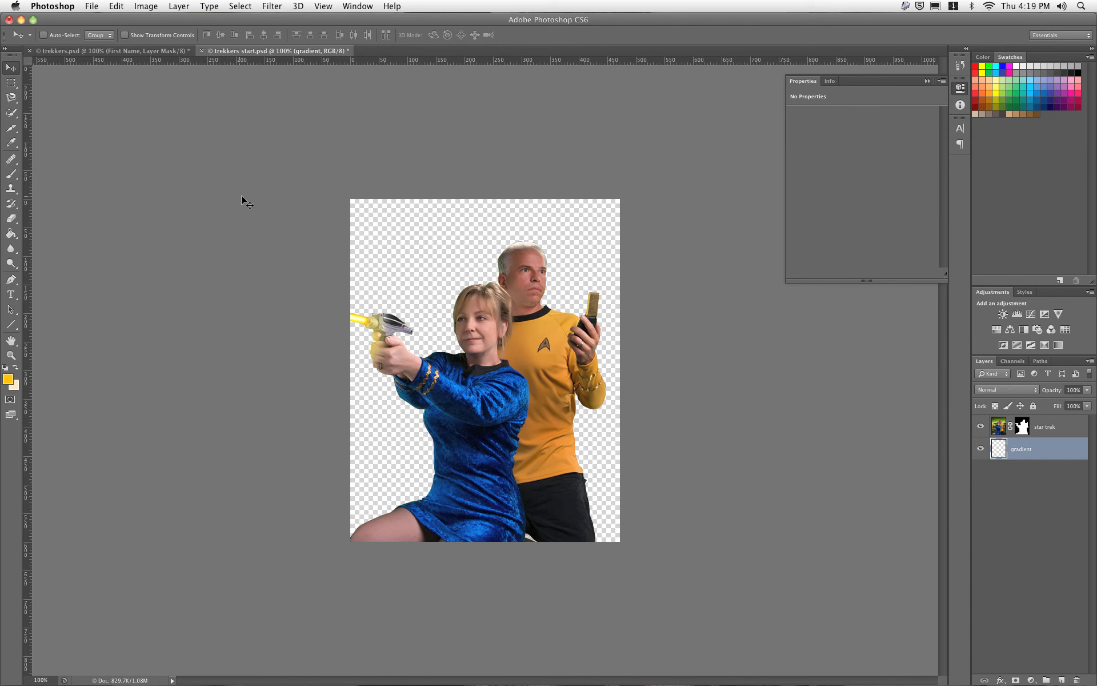
Step: With the Gradient tool, draw a top-down gradient, then undo the faint peach result
left_click(8, 234)
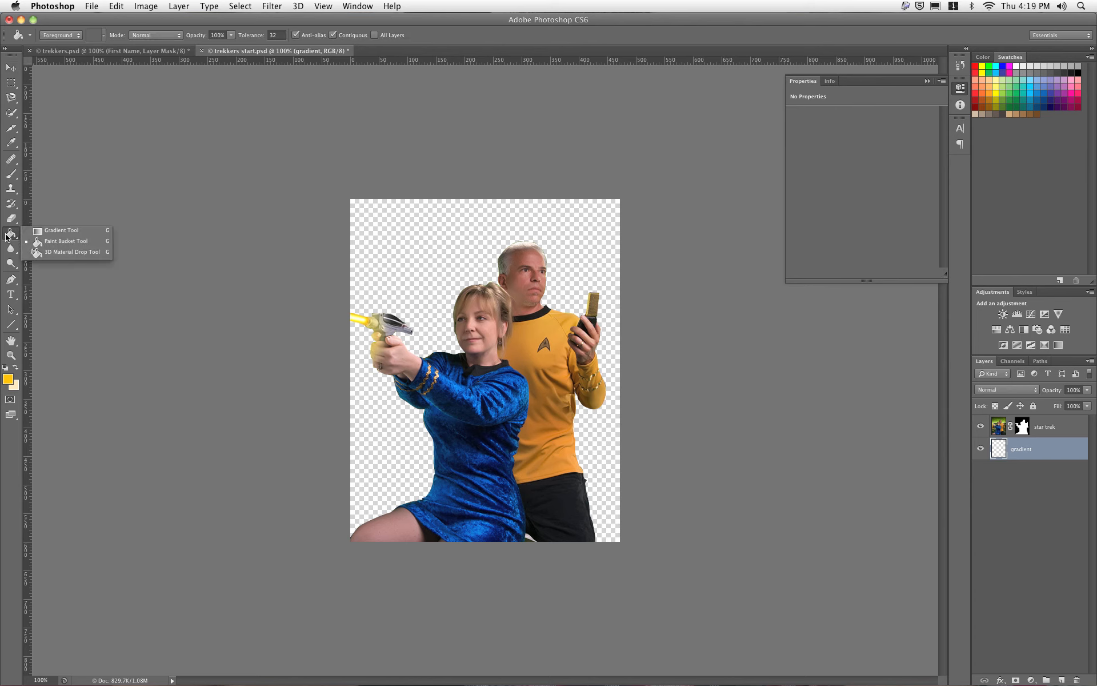
left_click(51, 230)
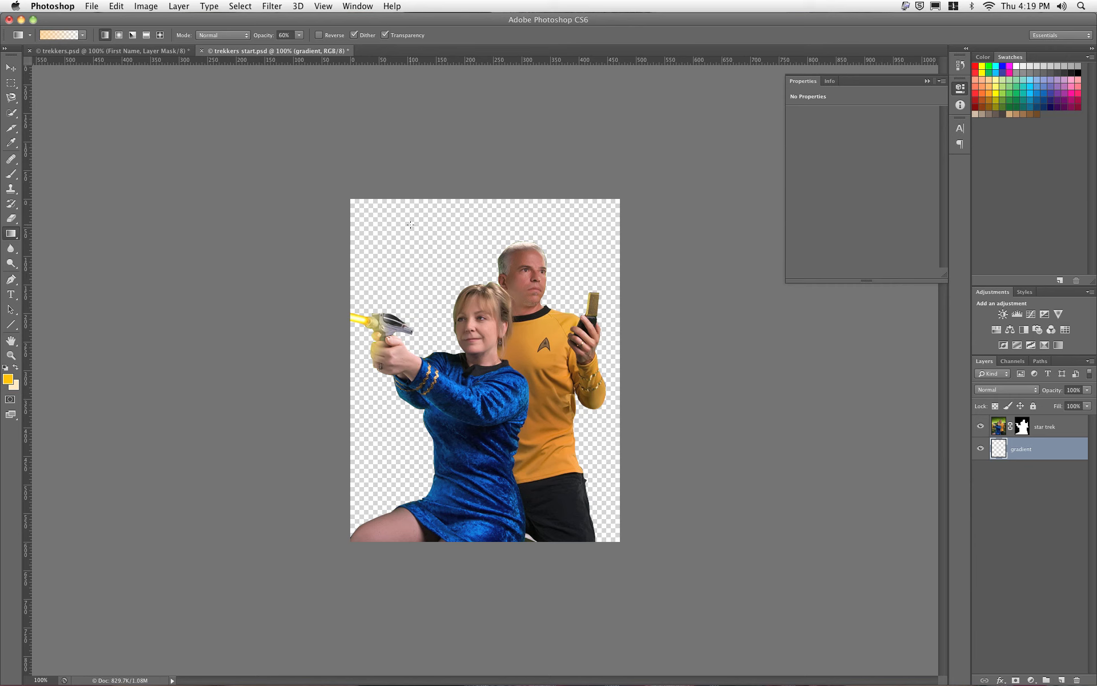
left_click_drag(411, 227, 403, 533)
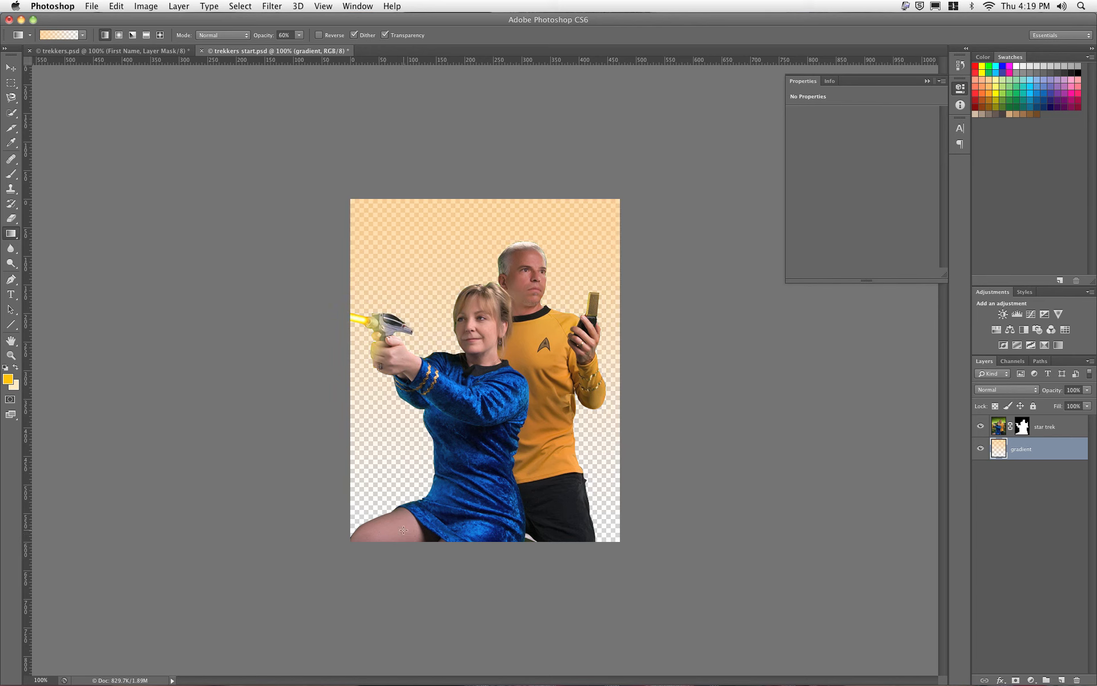
key("super+z")
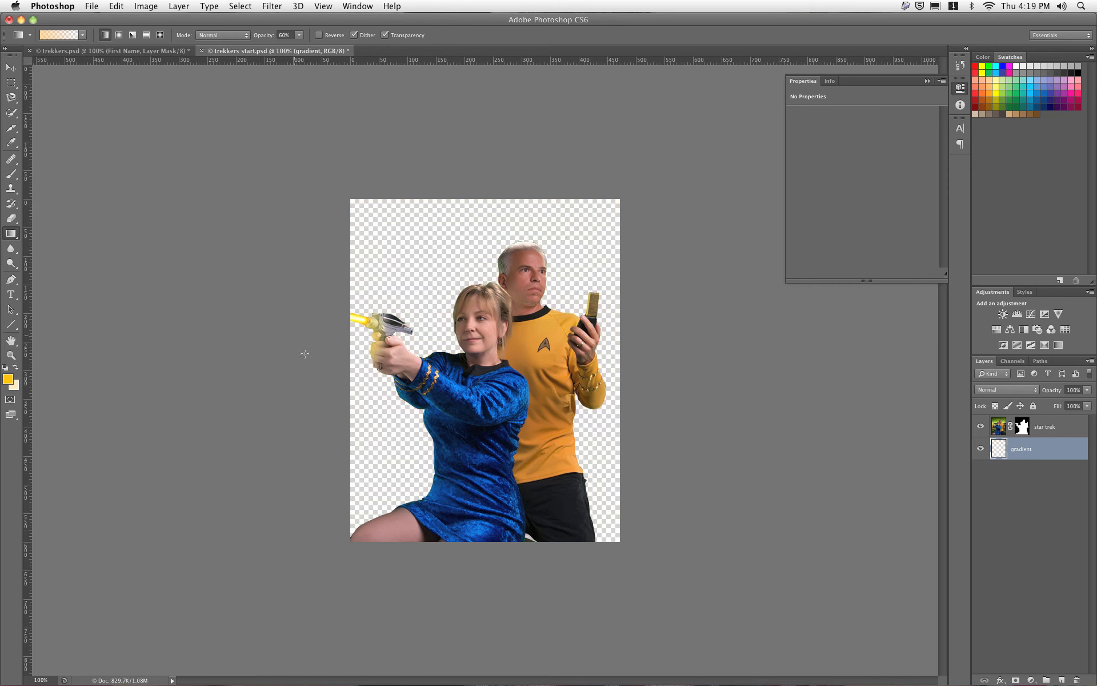
Step: Redraw the gradient top-down using the Foreground to Background preset at 100% opacity
left_click(81, 36)
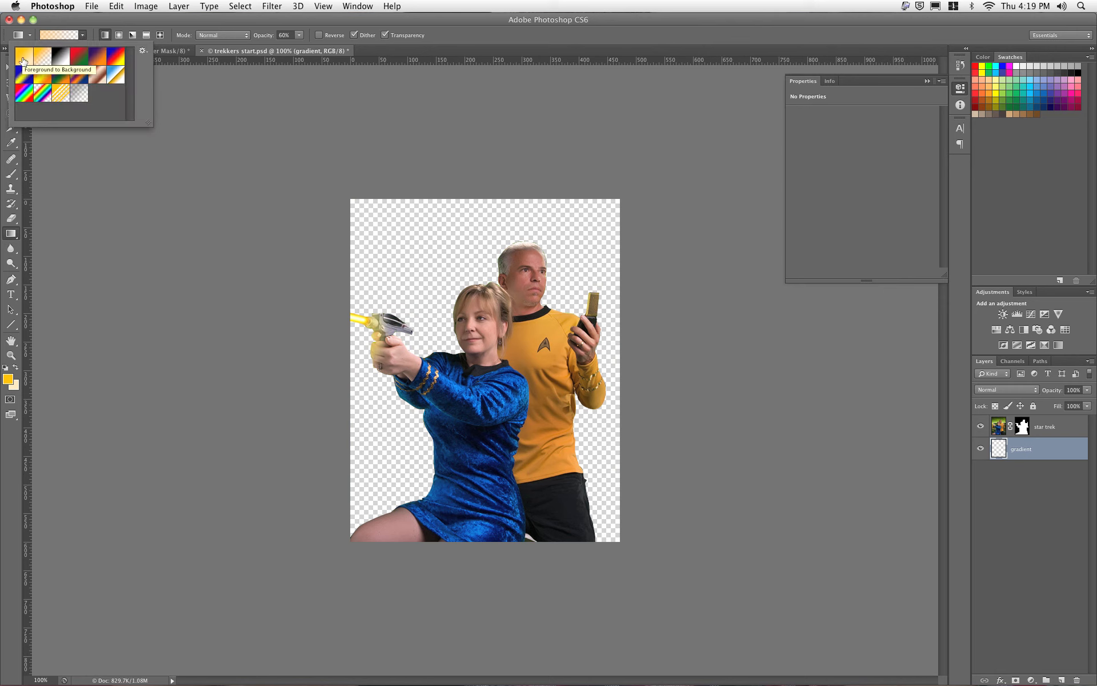
left_click(22, 60)
left_click(208, 104)
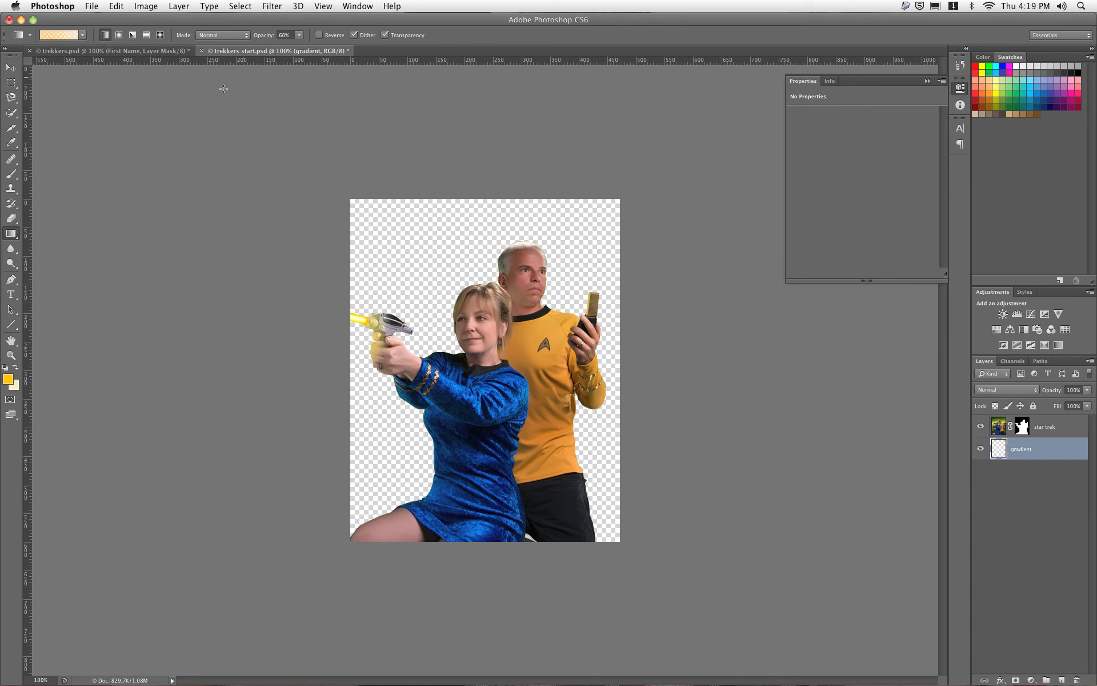
left_click(299, 36)
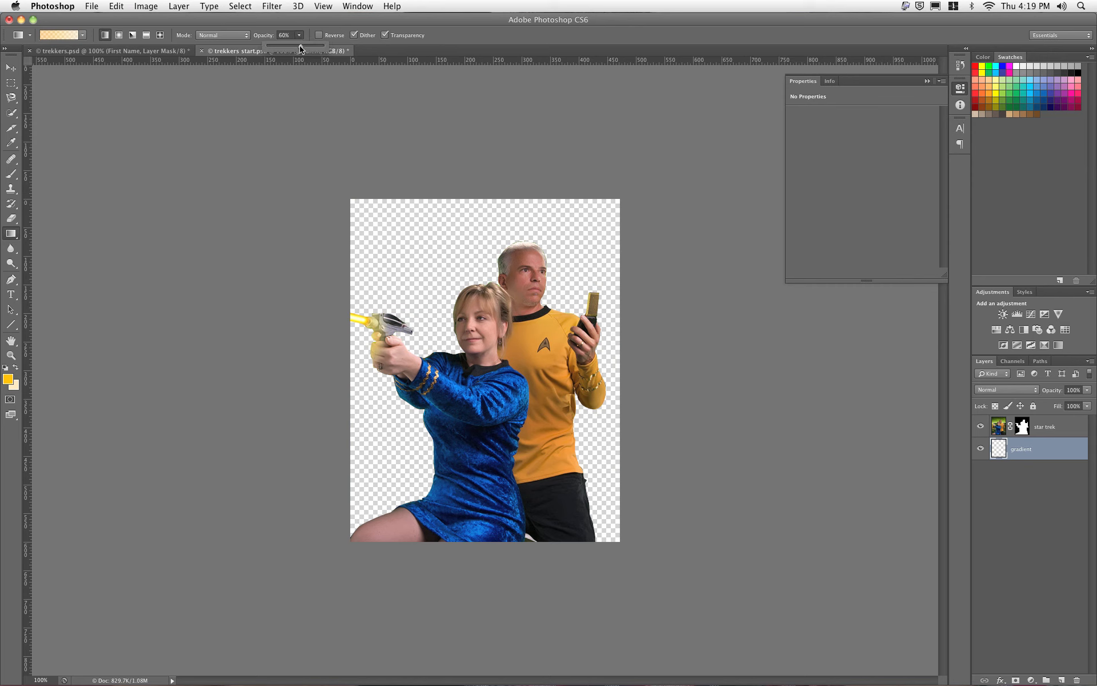
left_click_drag(299, 44, 326, 47)
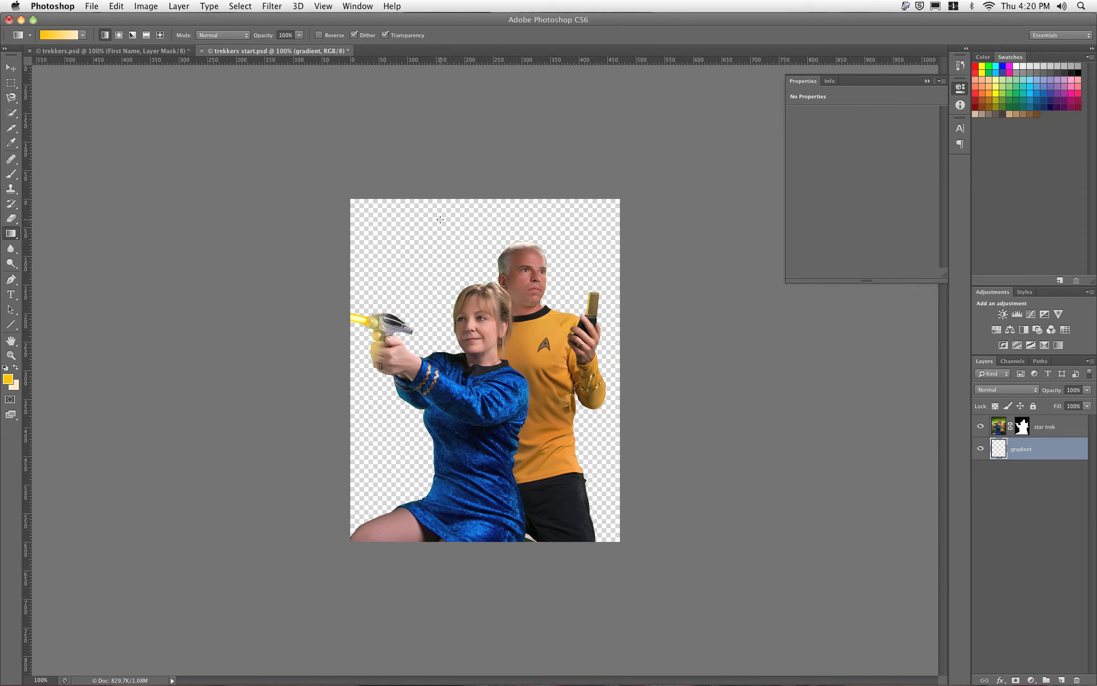
left_click_drag(440, 221, 446, 515)
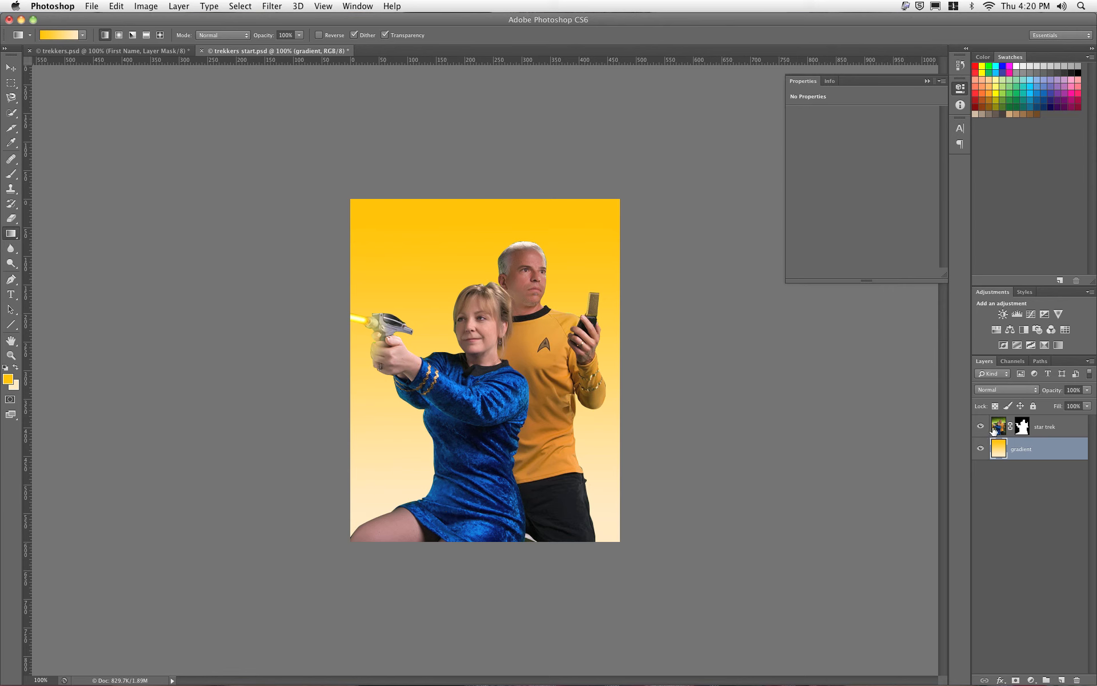
Step: Select the star trek layer's mask and lower its Density to 40% in Properties
left_click(1000, 427)
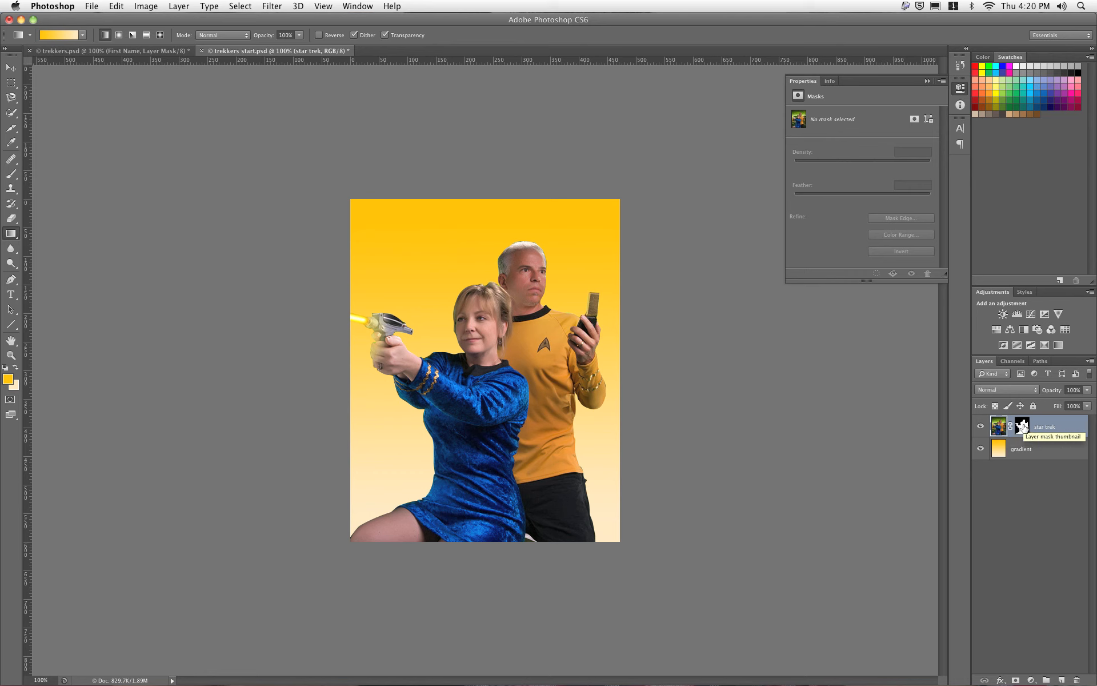
left_click(1022, 426)
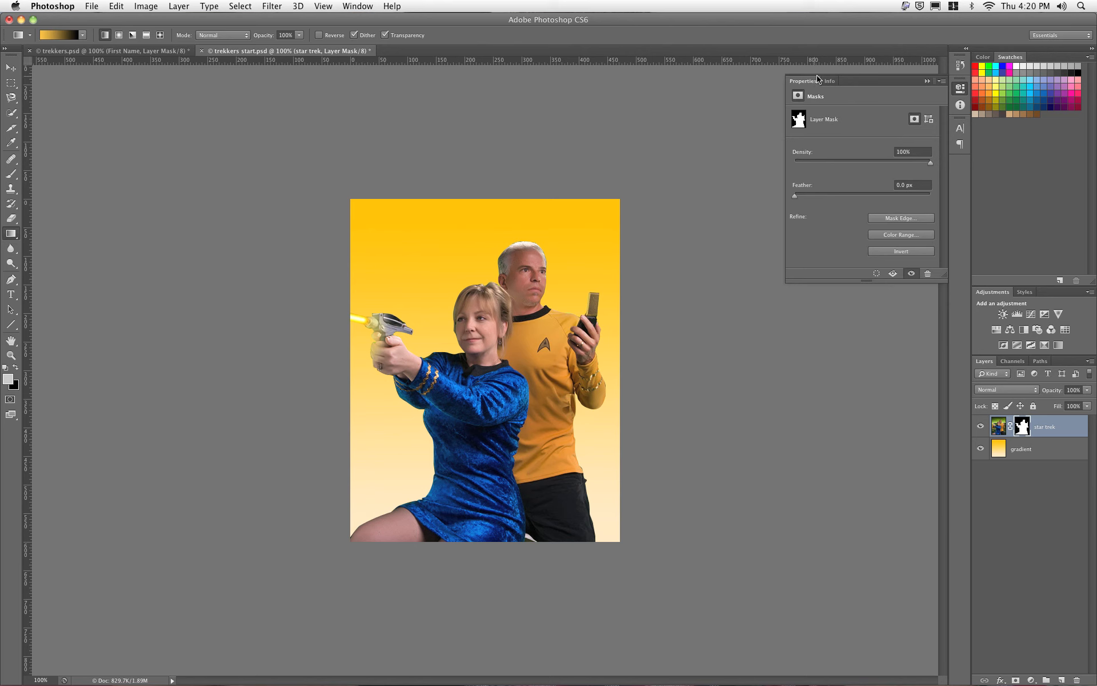
left_click(961, 88)
left_click(961, 89)
left_click(361, 6)
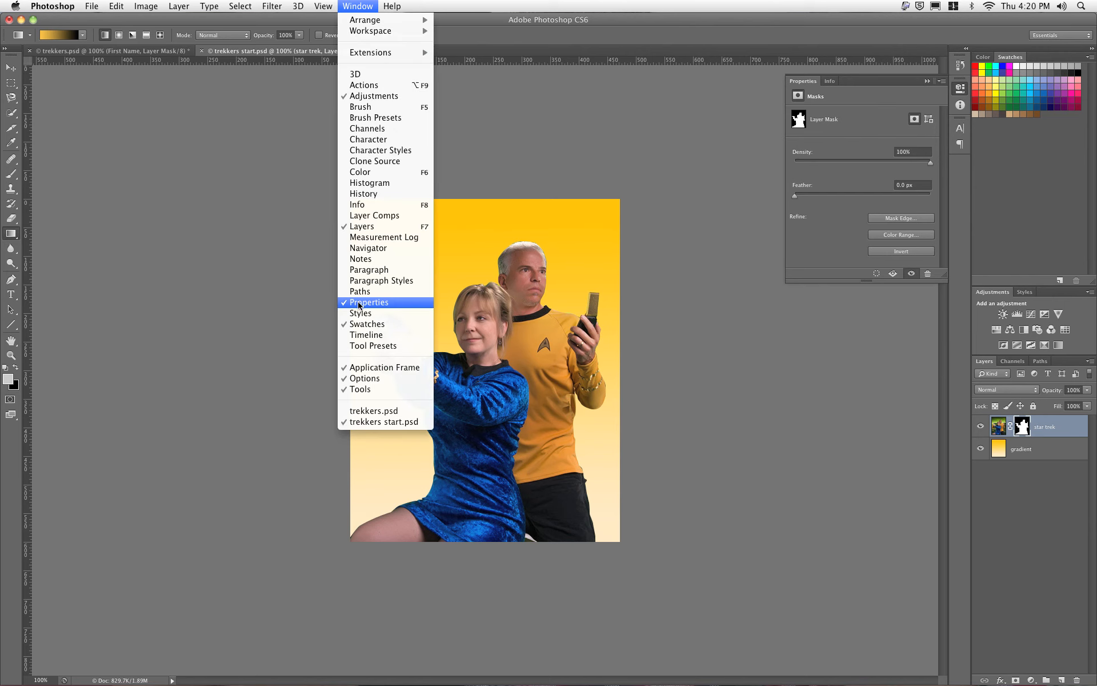
left_click(359, 5)
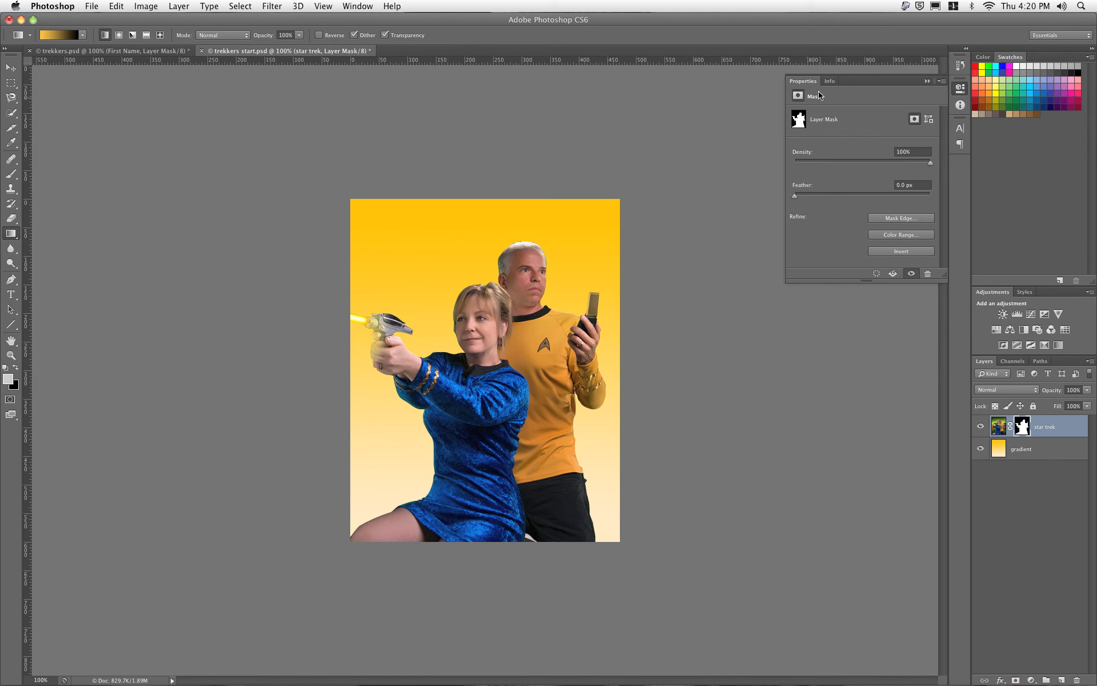
left_click_drag(929, 163, 847, 165)
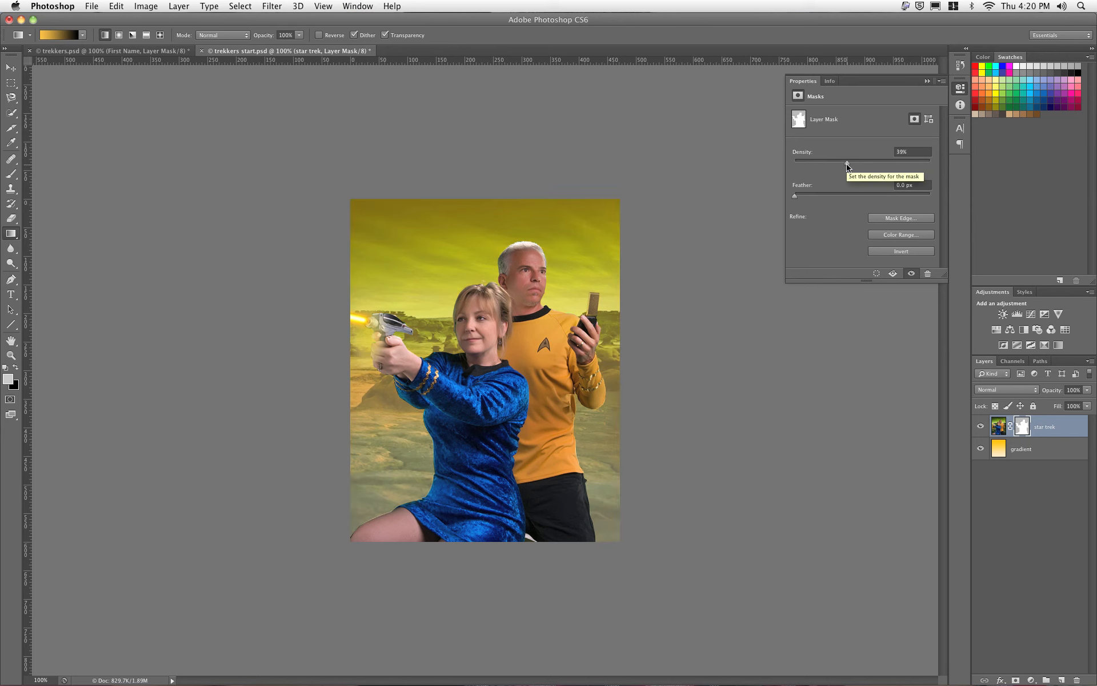
left_click_drag(847, 164, 849, 165)
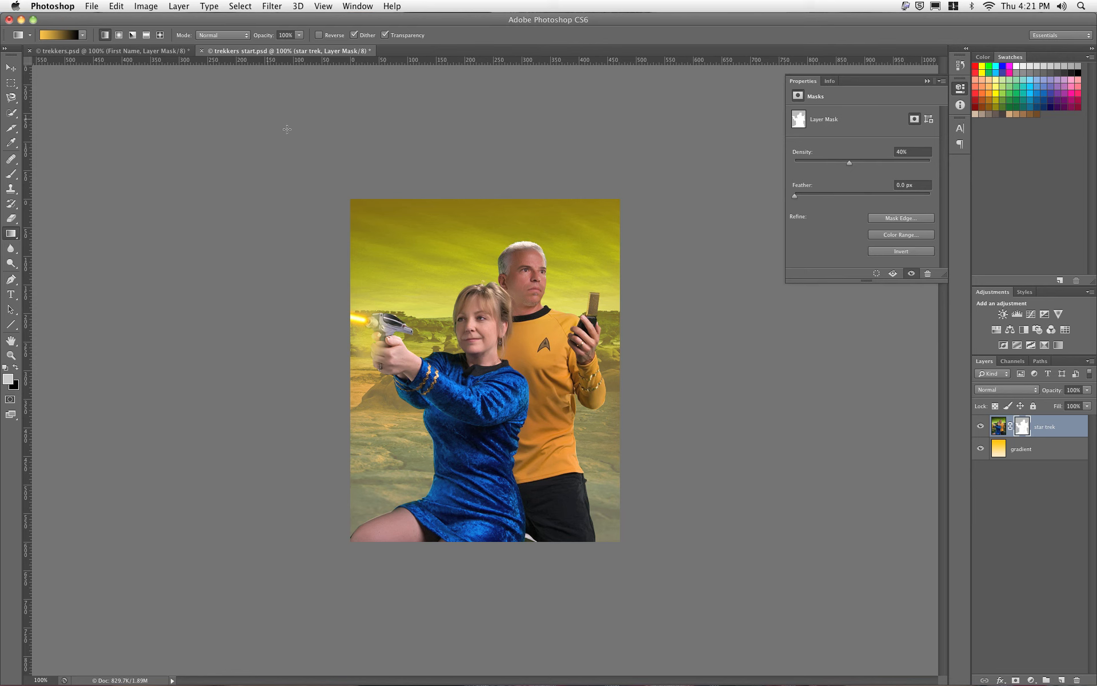
Step: Save the poster as a new file, trekkers start2.psd, keeping Maximize Compatibility
left_click(91, 4)
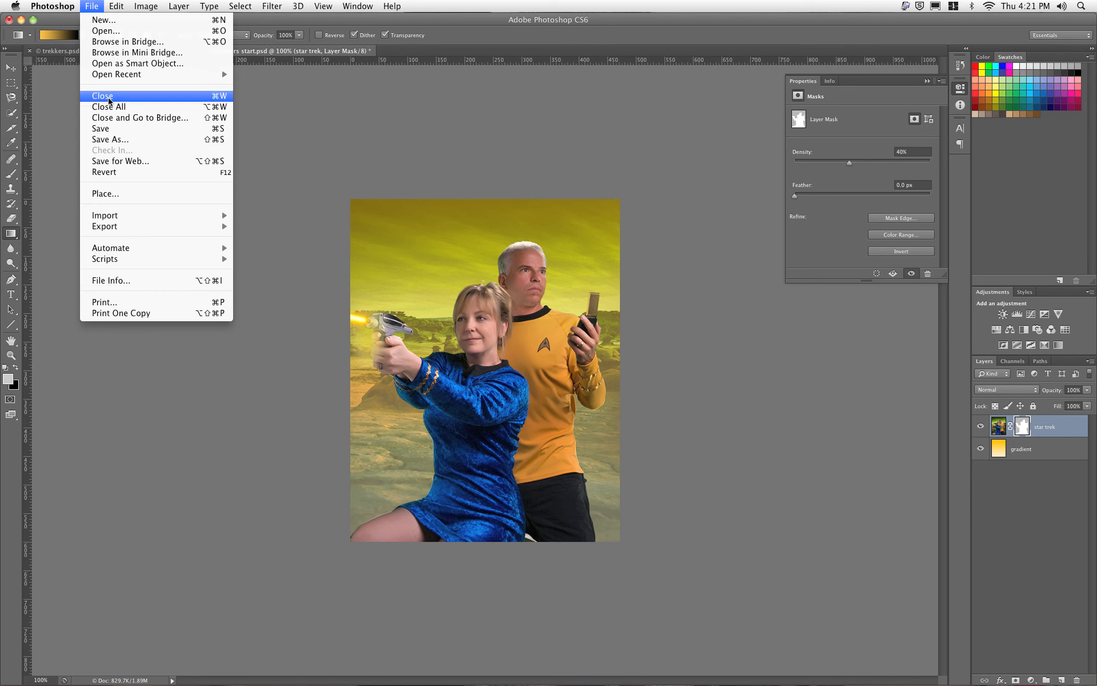
left_click(107, 140)
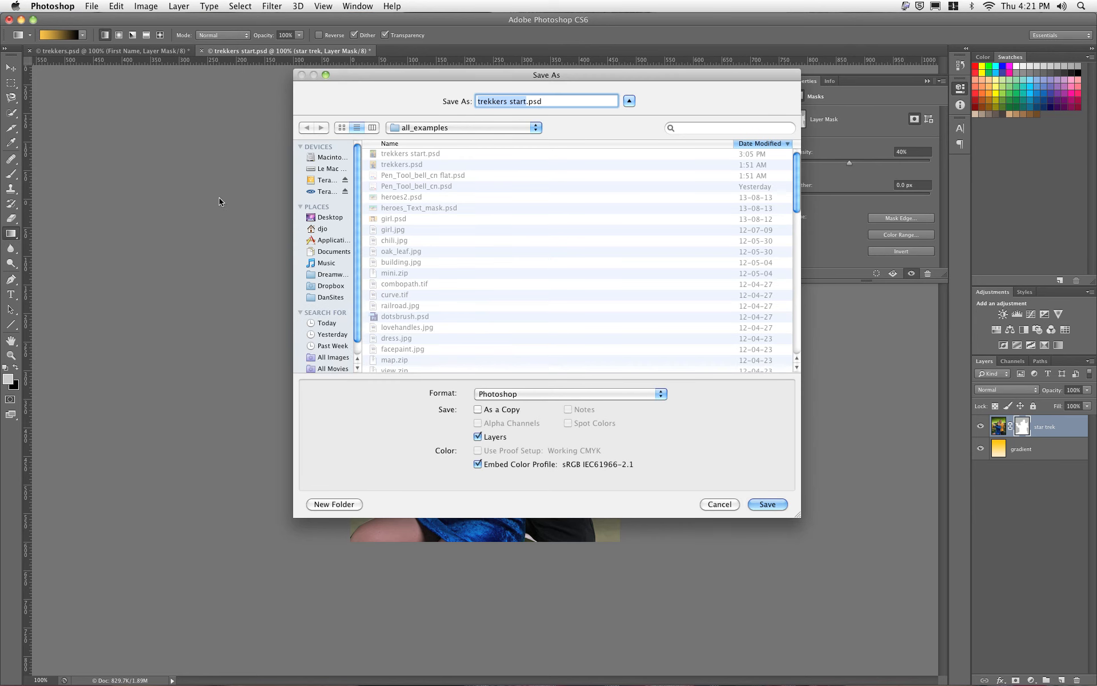
left_click(525, 101)
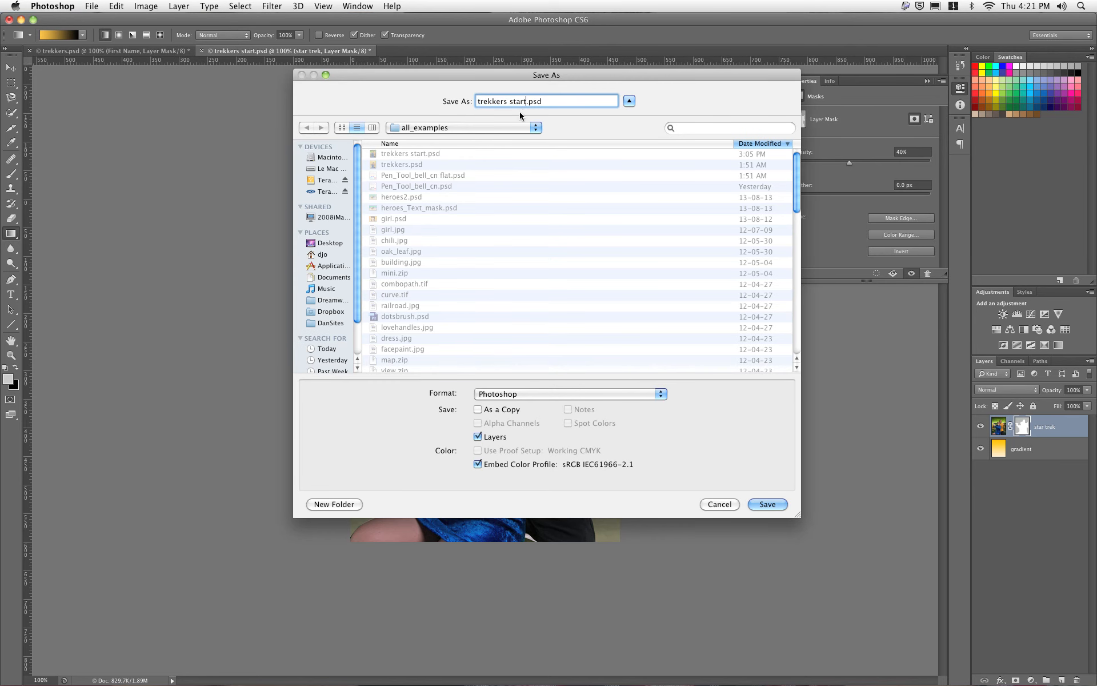
type("2")
key("Return")
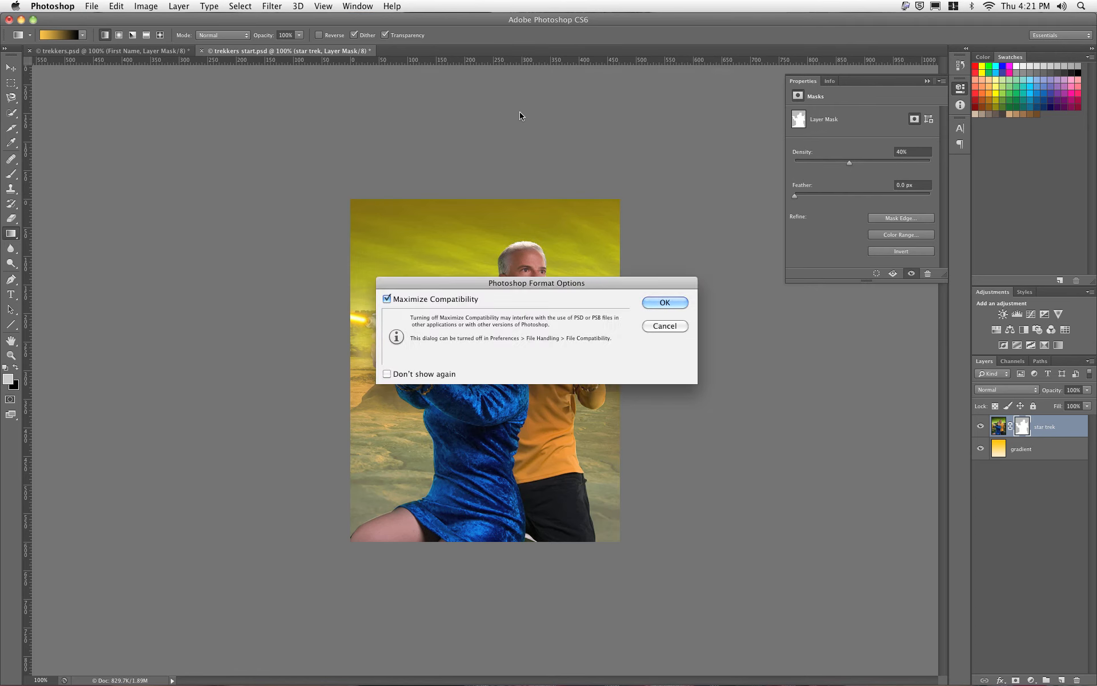
key("Return")
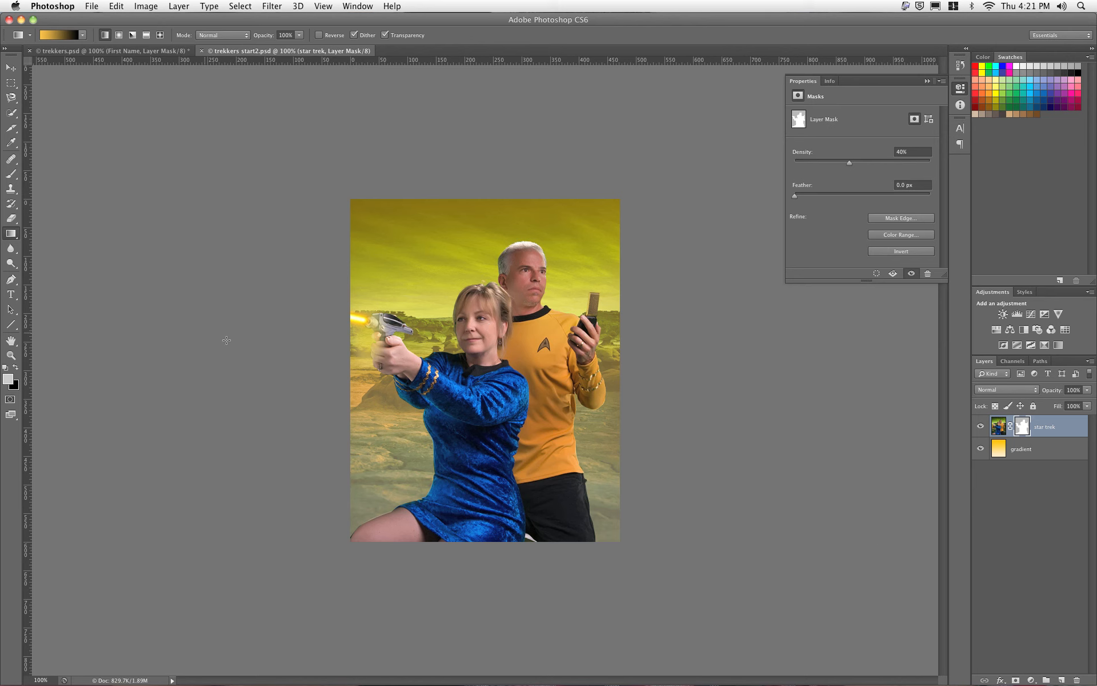
left_click(15, 291)
Step: Type the first-name title as a centred text line in the sky above the heads
left_click(392, 263)
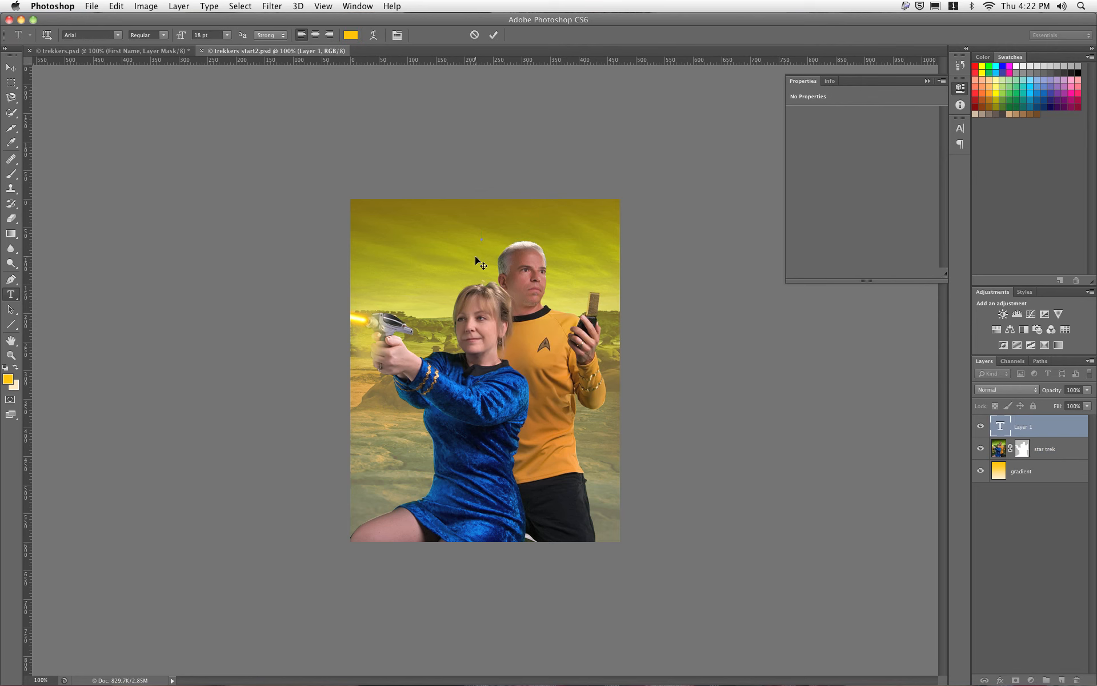
key("super+a")
left_click(315, 35)
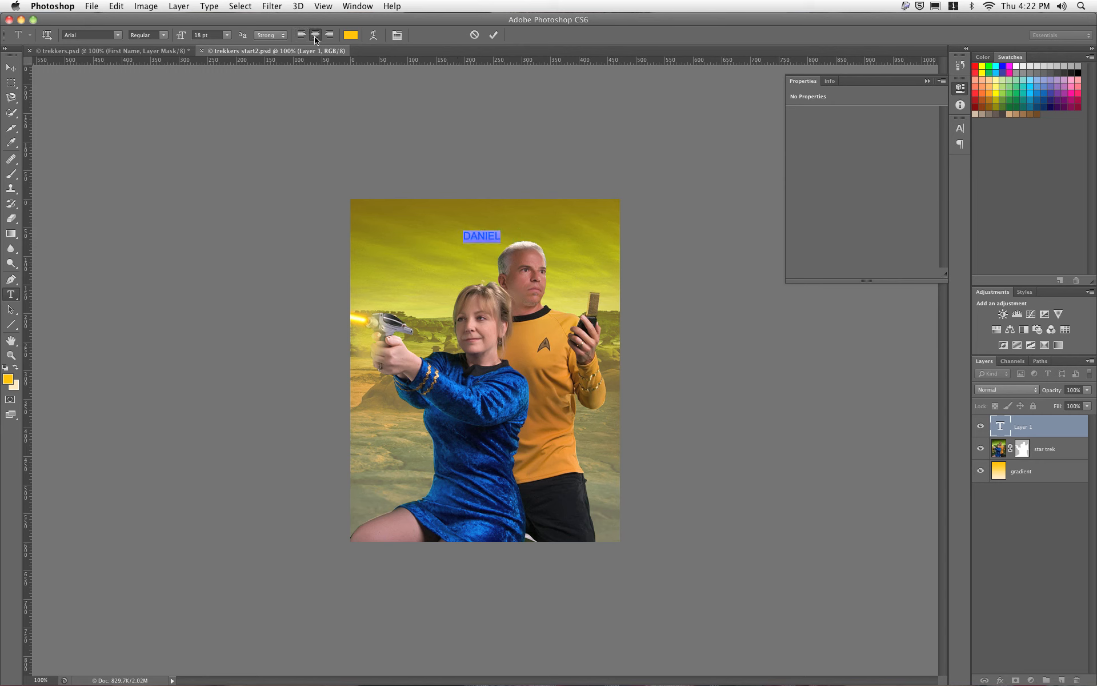
Step: Set the first-name title in Impact at 72 pt
left_click(118, 37)
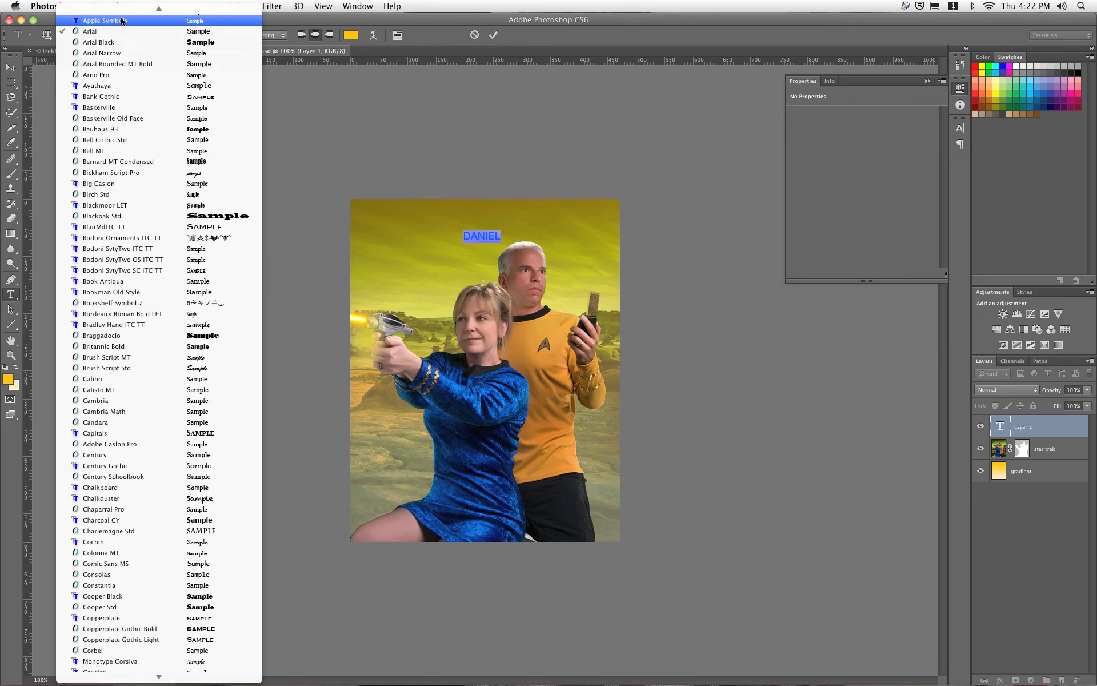
mouse_move(109, 680)
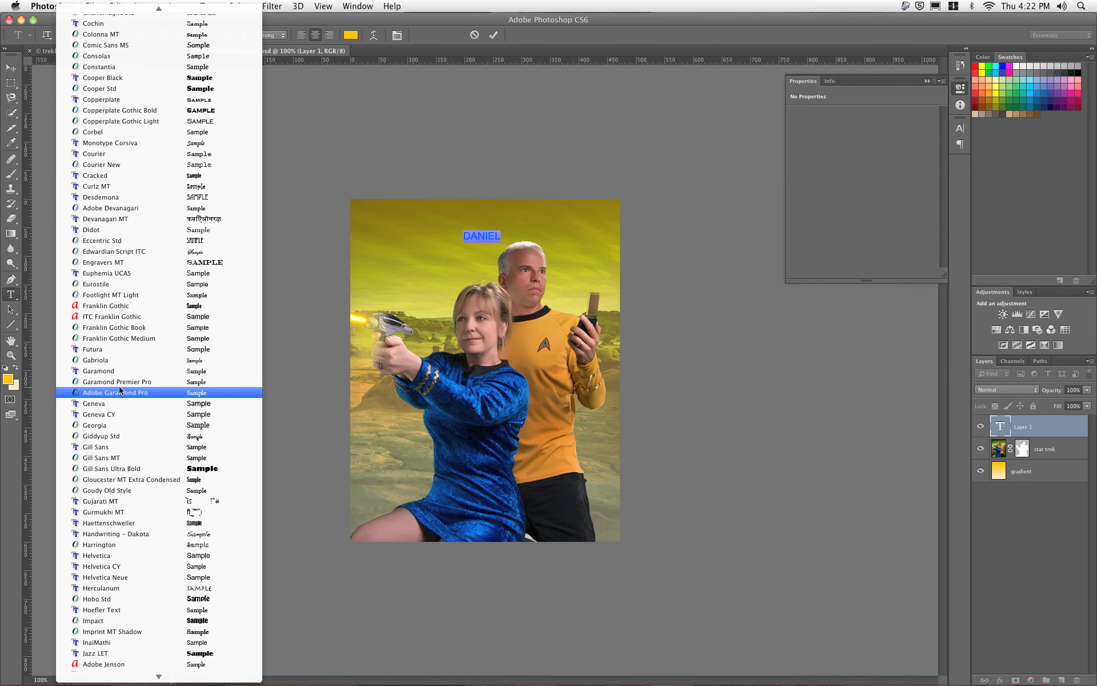
left_click(104, 620)
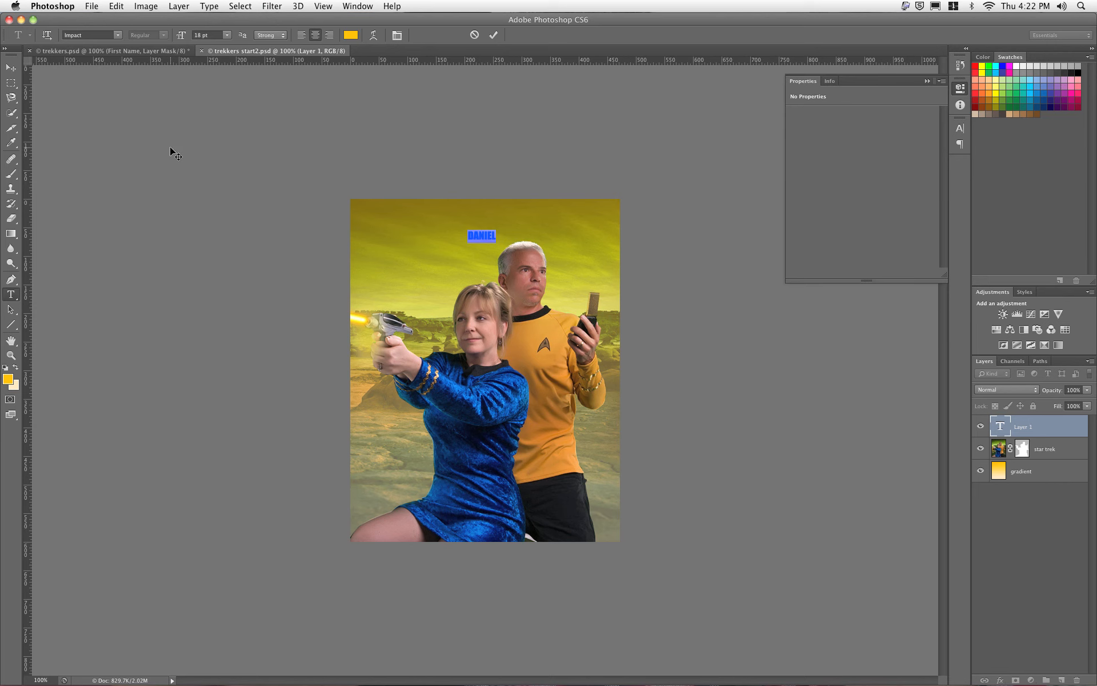
left_click(227, 36)
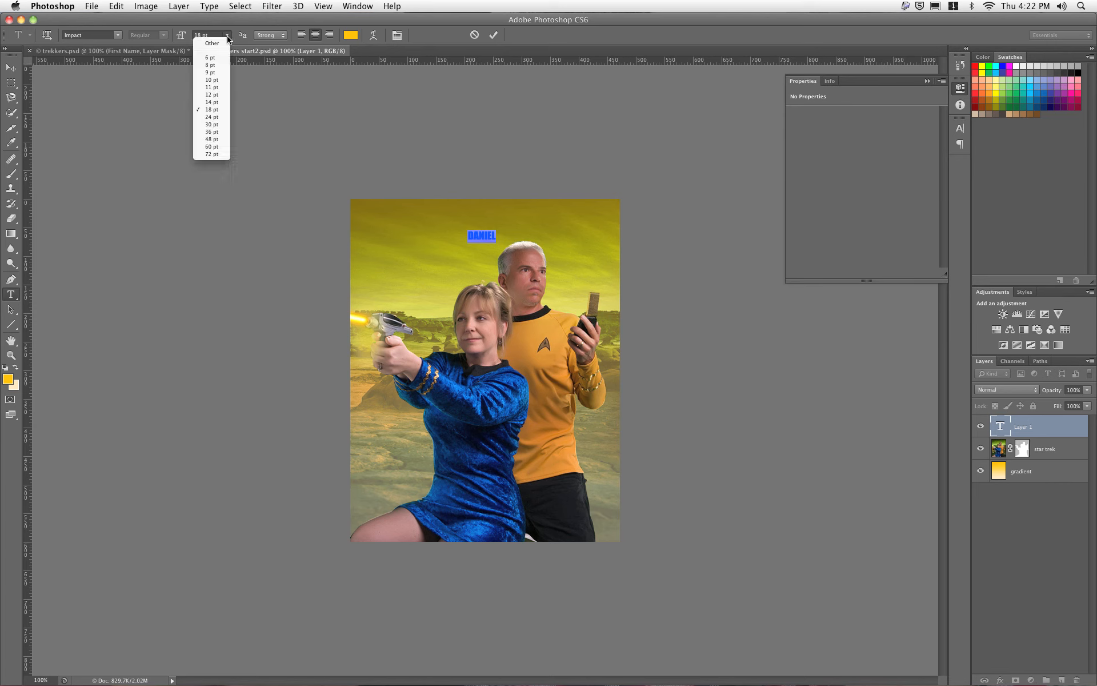
left_click(212, 154)
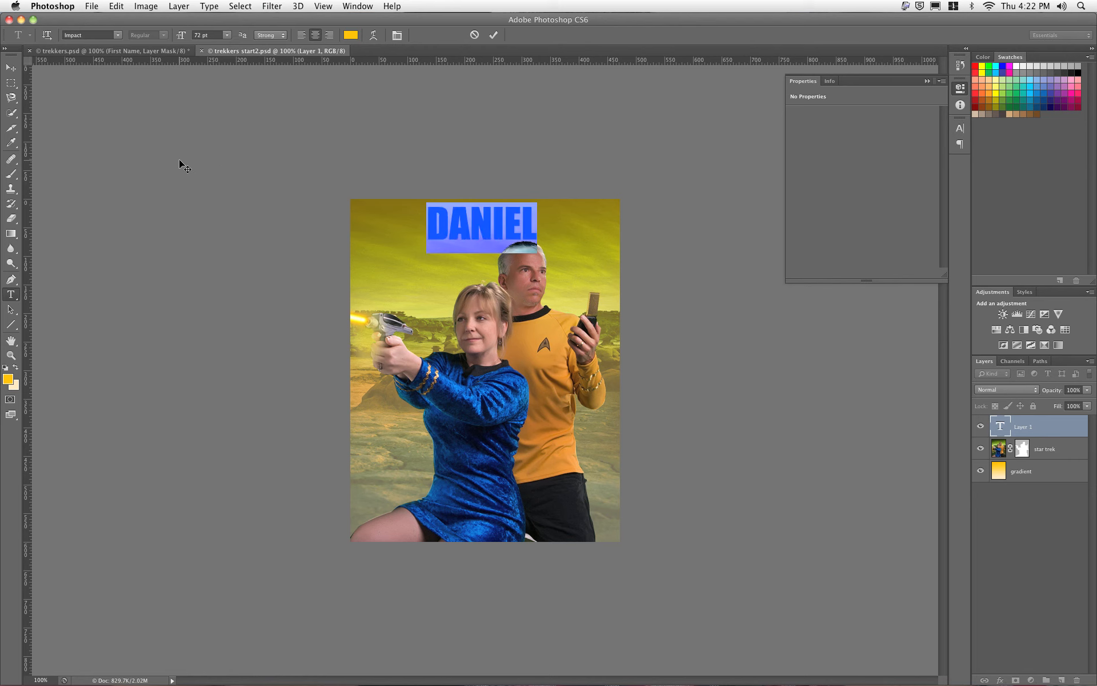
Step: Free-transform the name title to about 211% so it spans nearly the poster's width
left_click(14, 68)
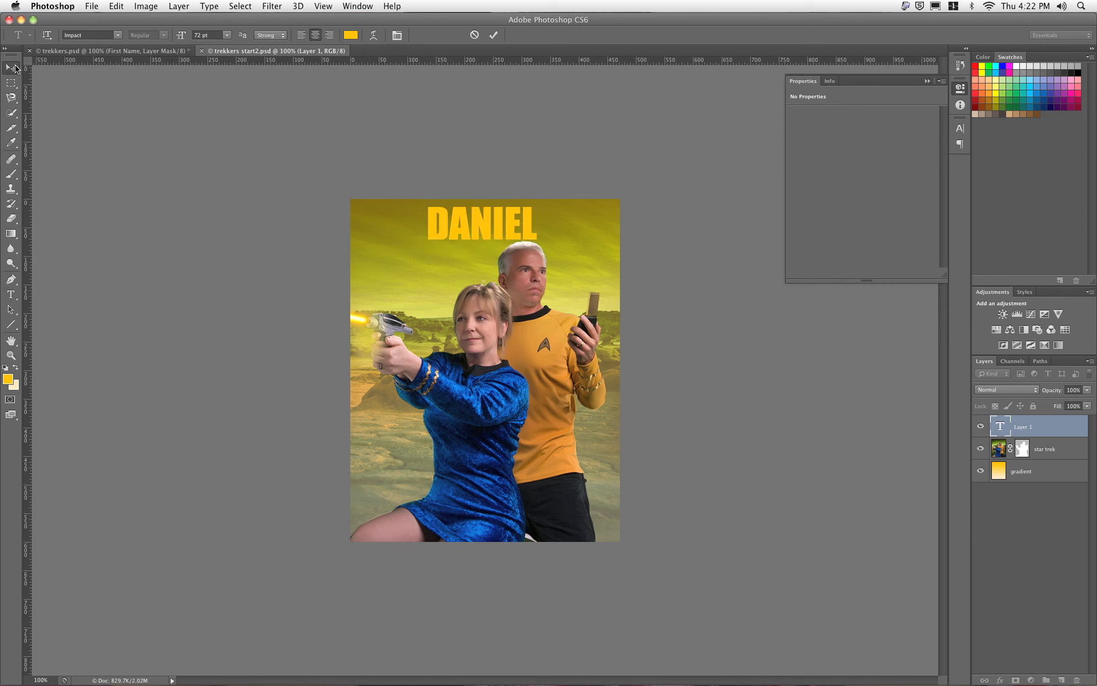
key("super+t")
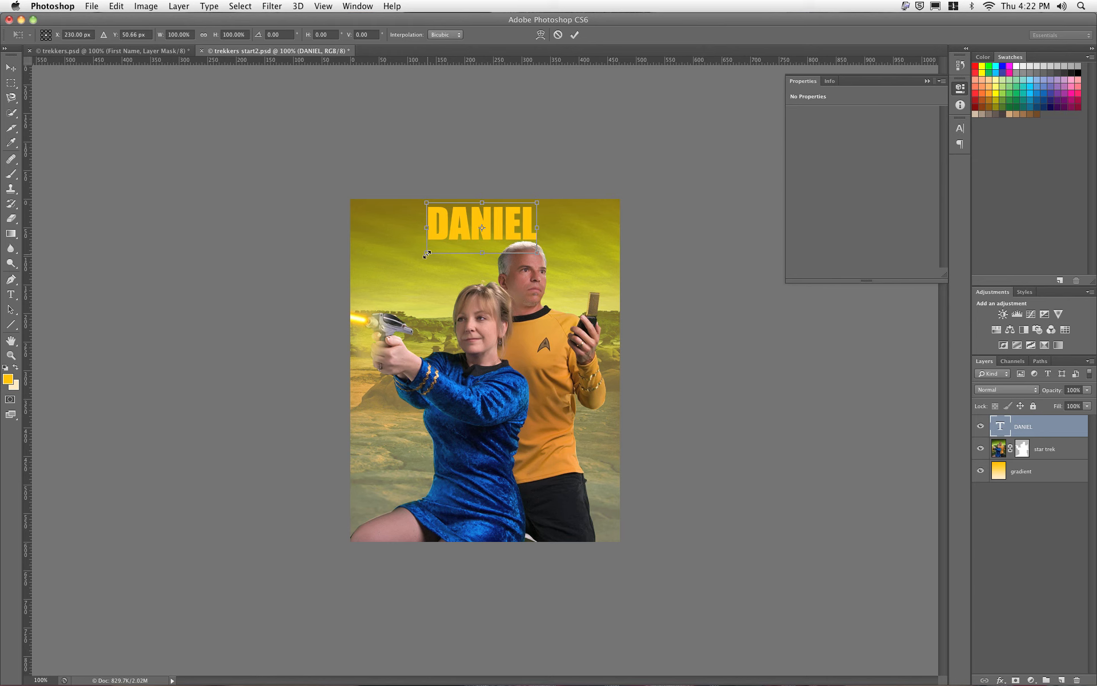
left_click_drag(427, 254, 387, 301)
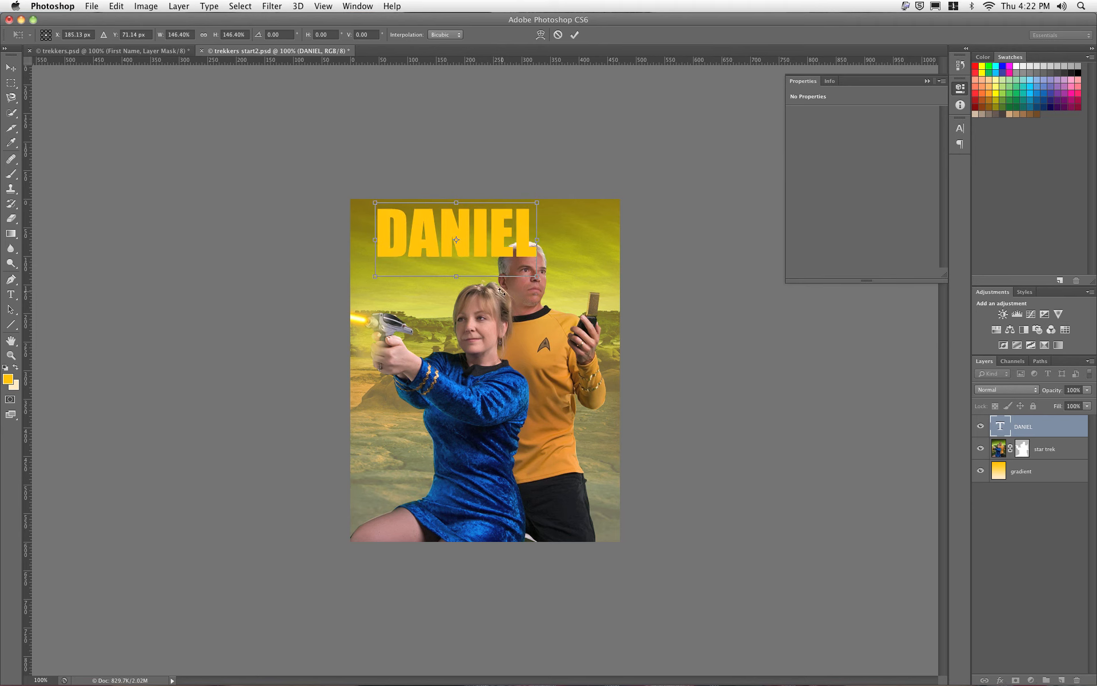
left_click_drag(537, 276, 575, 295)
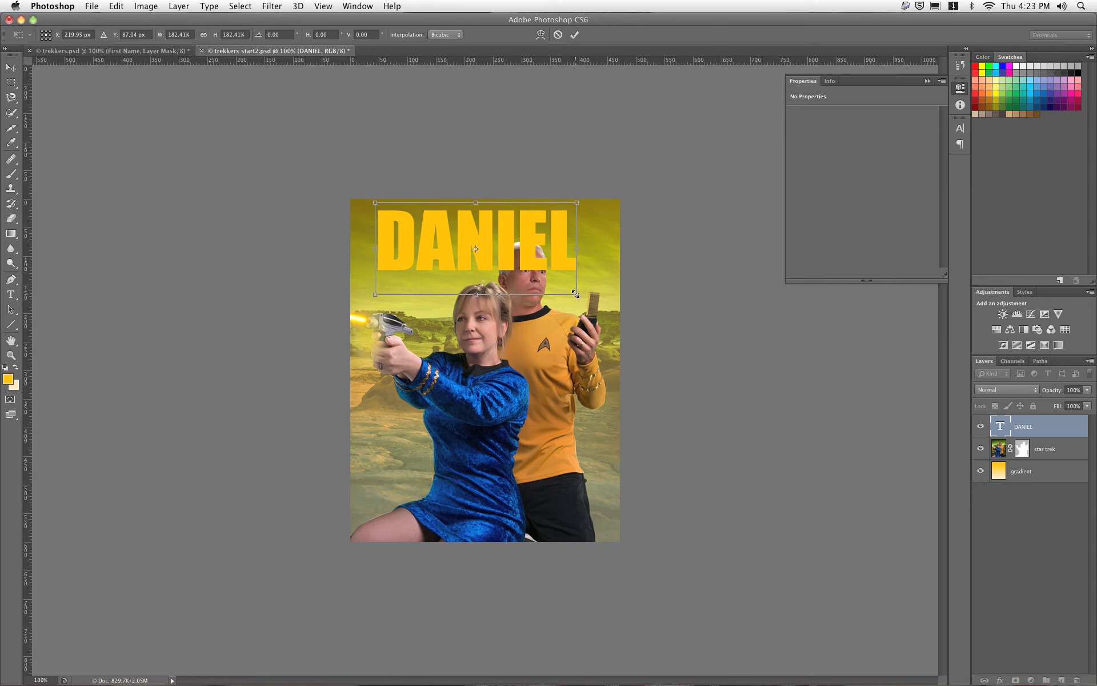
left_click_drag(575, 292, 601, 309)
mouse_move(536, 267)
left_mouse_down()
mouse_move(543, 277)
mouse_move(544, 266)
left_mouse_up()
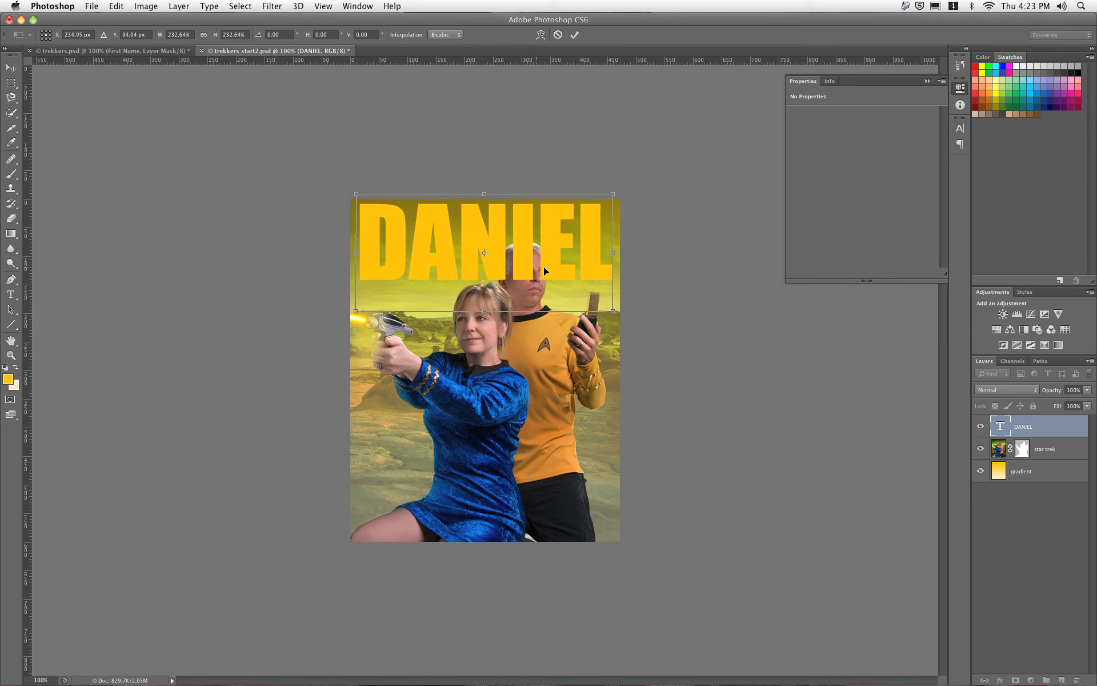
left_click_drag(356, 311, 366, 305)
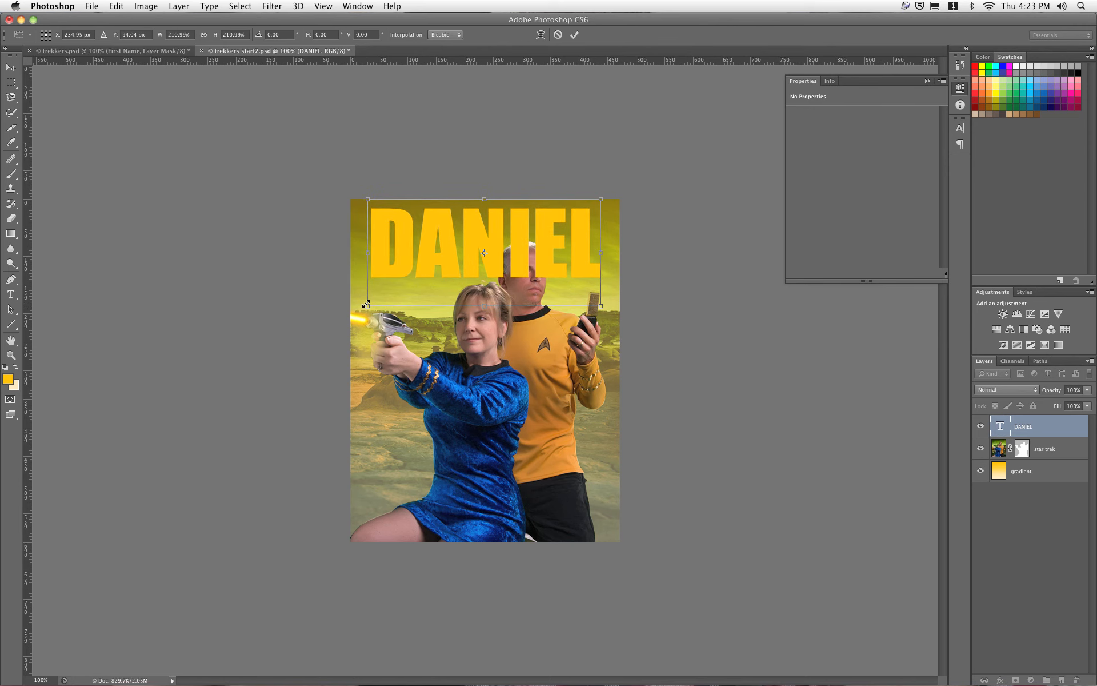
key("Return")
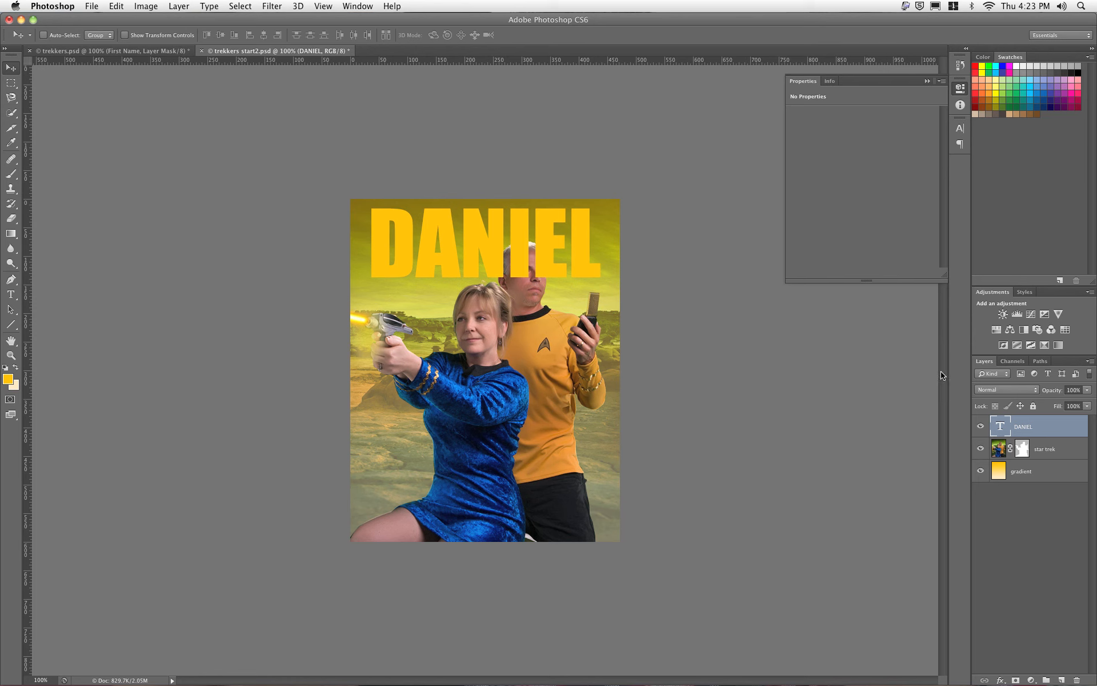
Step: Turn the trekkers path into a selection and add it as the name title's layer mask
left_click(1040, 360)
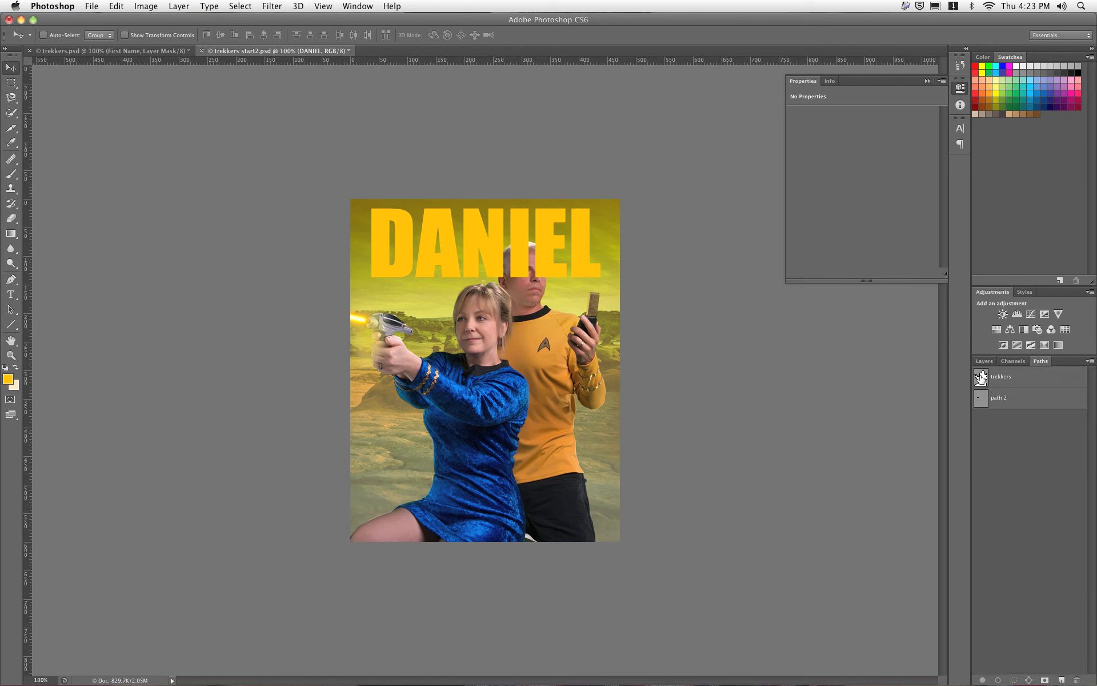
left_click(980, 377)
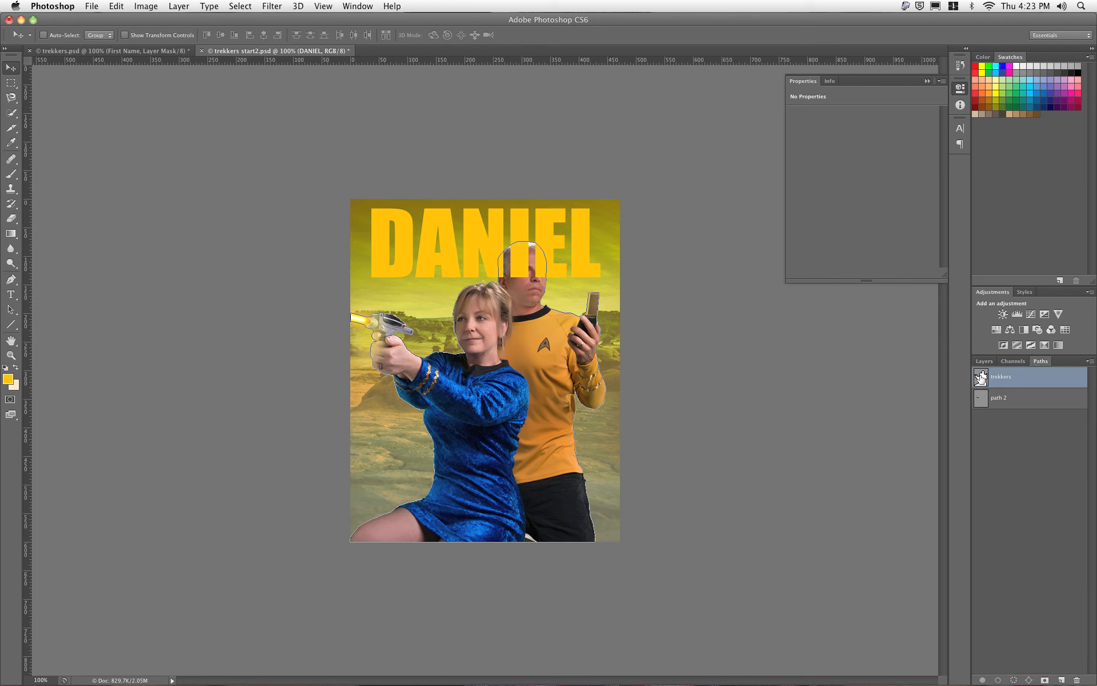
left_click(1090, 361)
left_click(1055, 433)
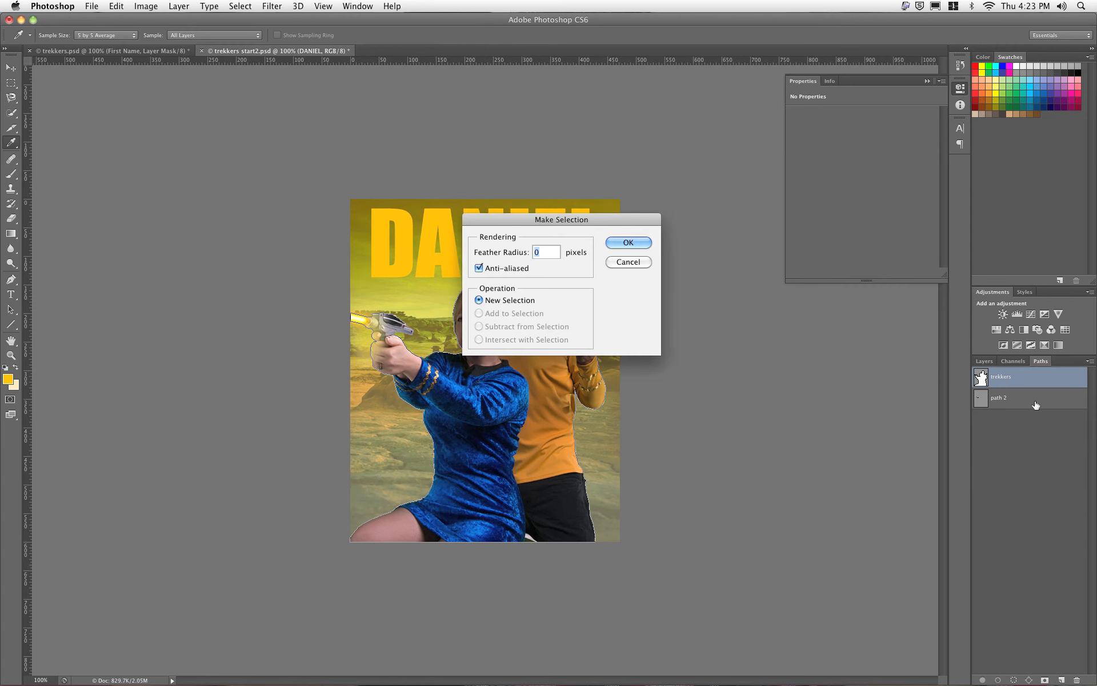
left_click(647, 245)
key("v")
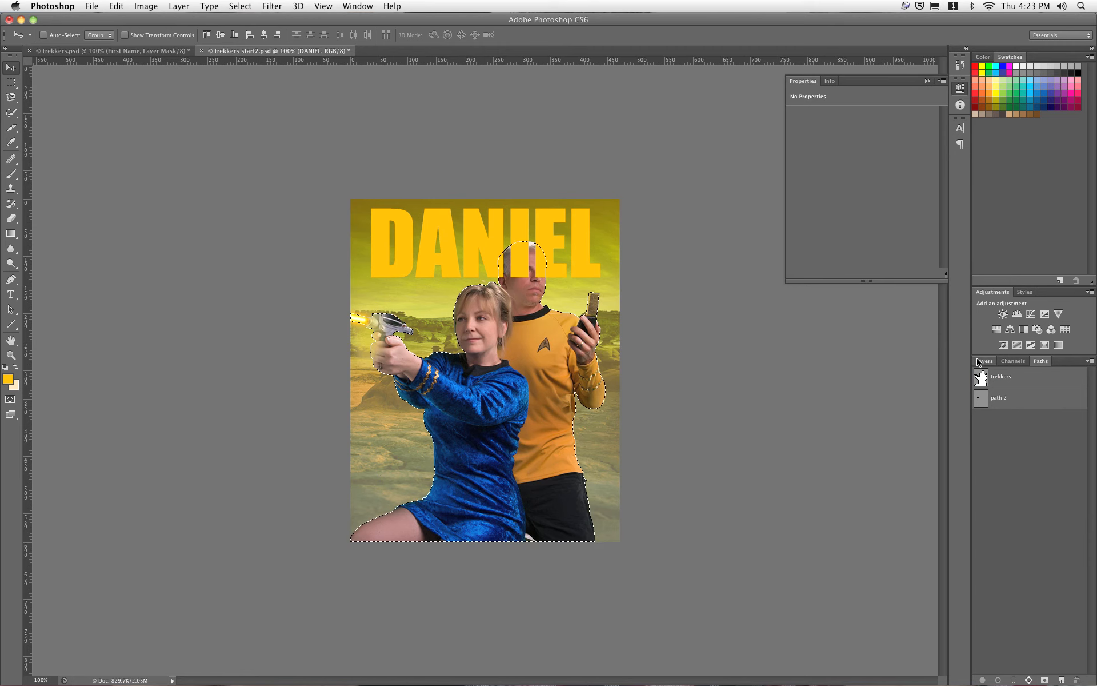
left_click(983, 361)
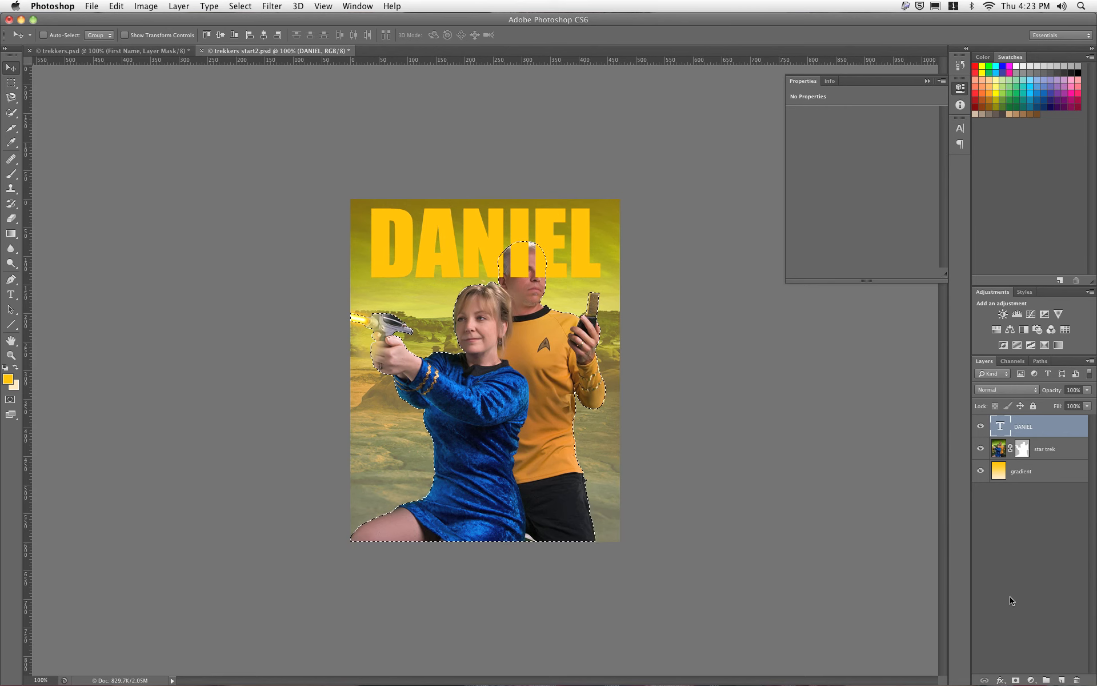
left_click(1013, 680)
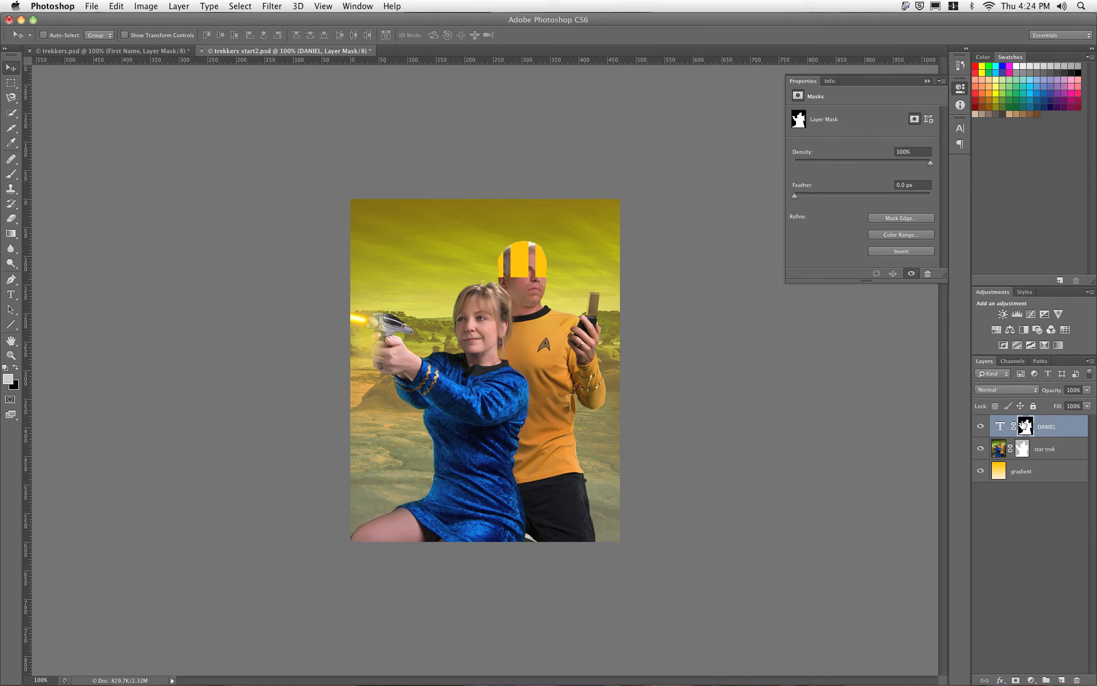
Step: Invert the name title's mask so it shows everywhere except over the figures
left_click(1023, 425, "alt")
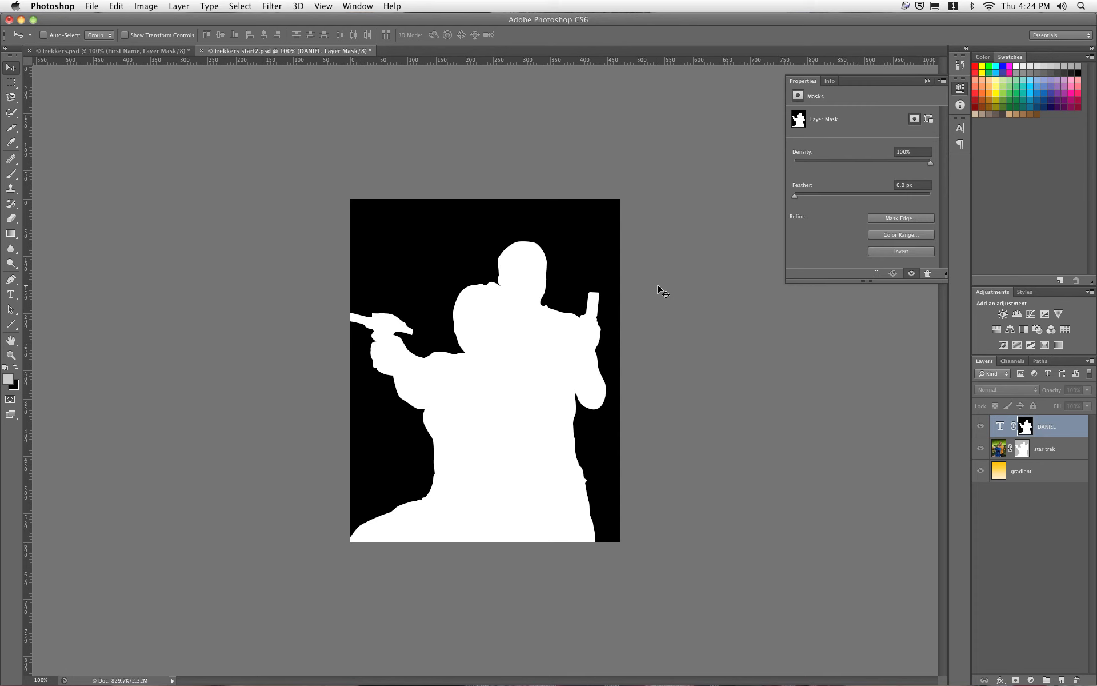
key("super+i")
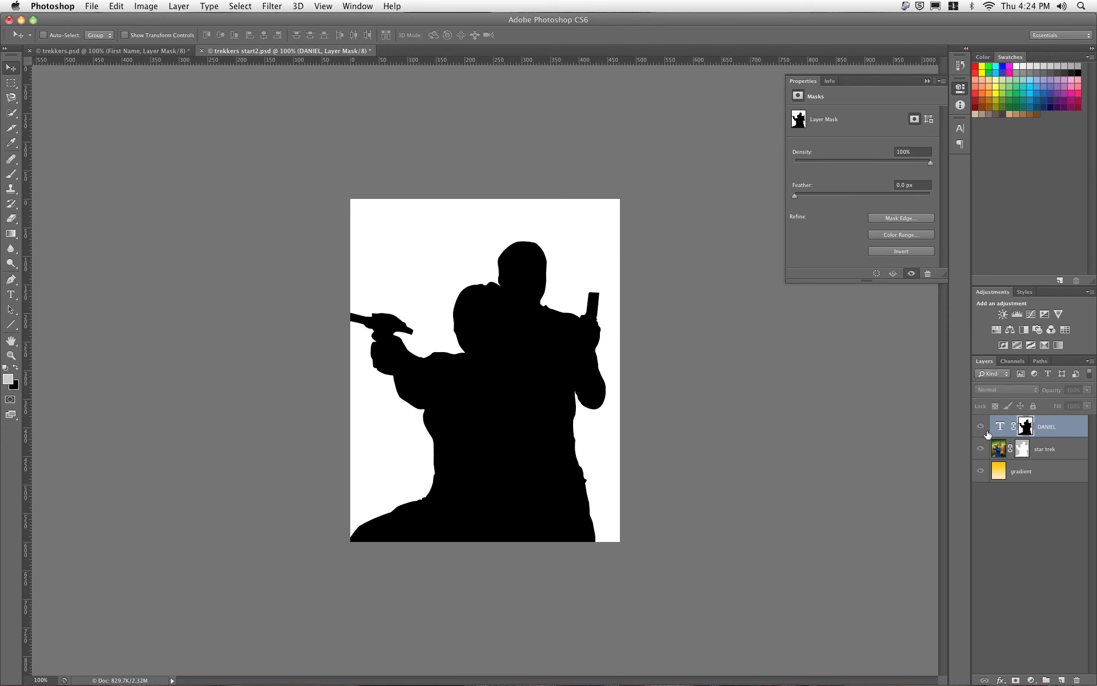
left_click(1023, 425, "alt")
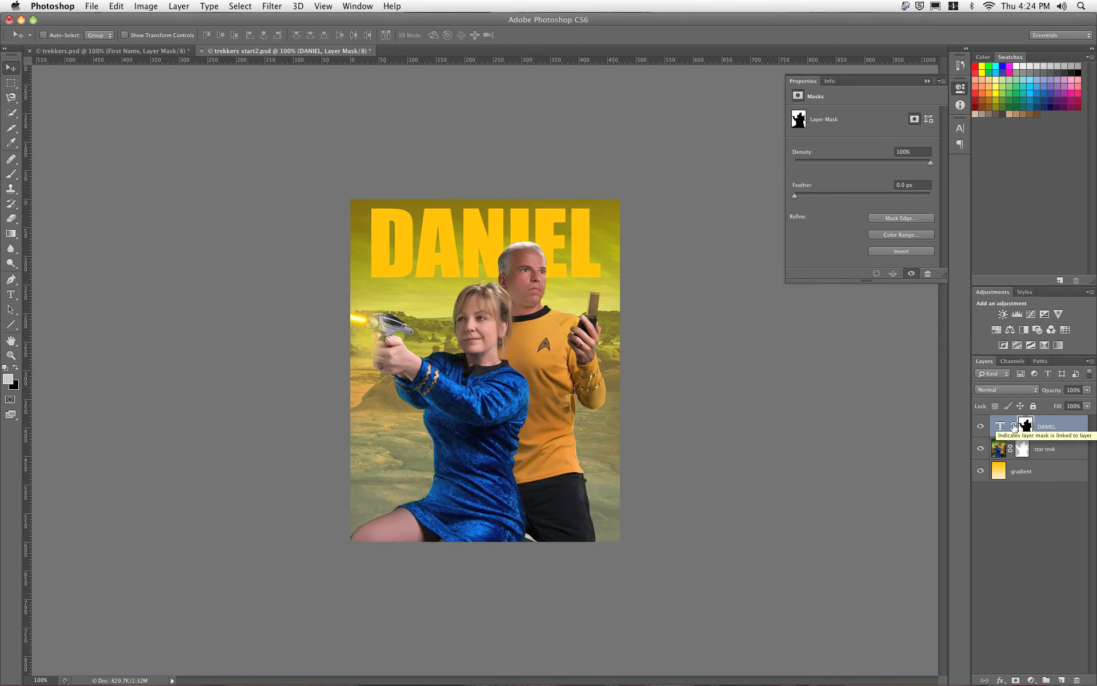
left_click(1002, 427)
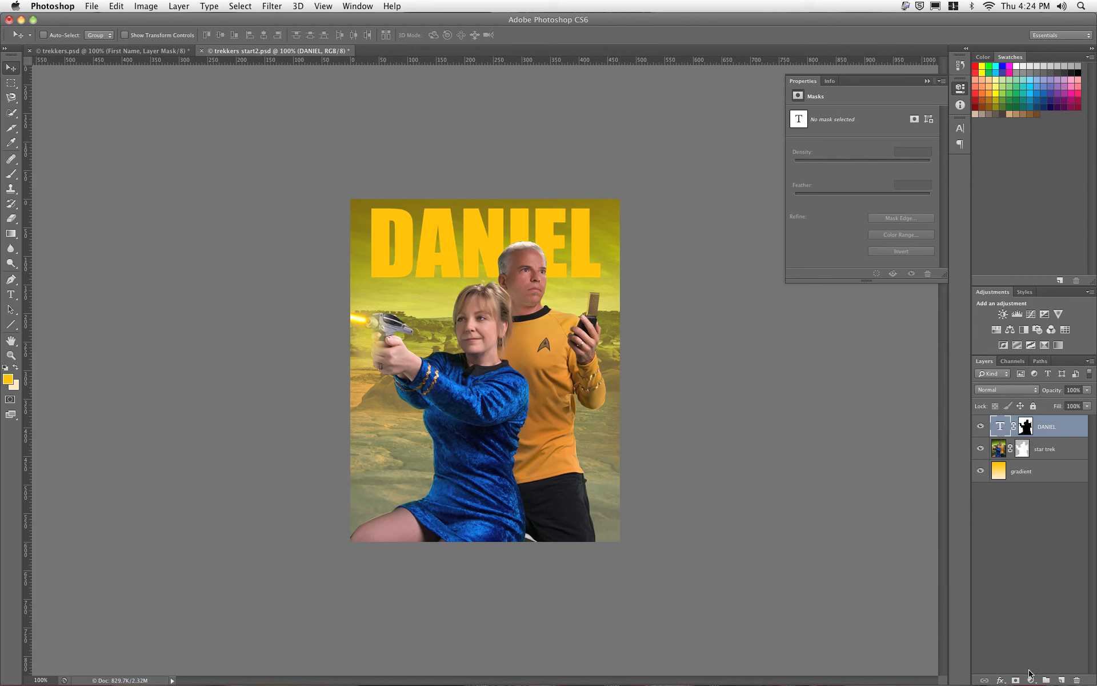
left_click(1001, 680)
left_click(1001, 680)
Step: Give the name title a drop shadow: 135° angle, 10 px distance, 16 px size, 75% opacity
left_click(190, 11)
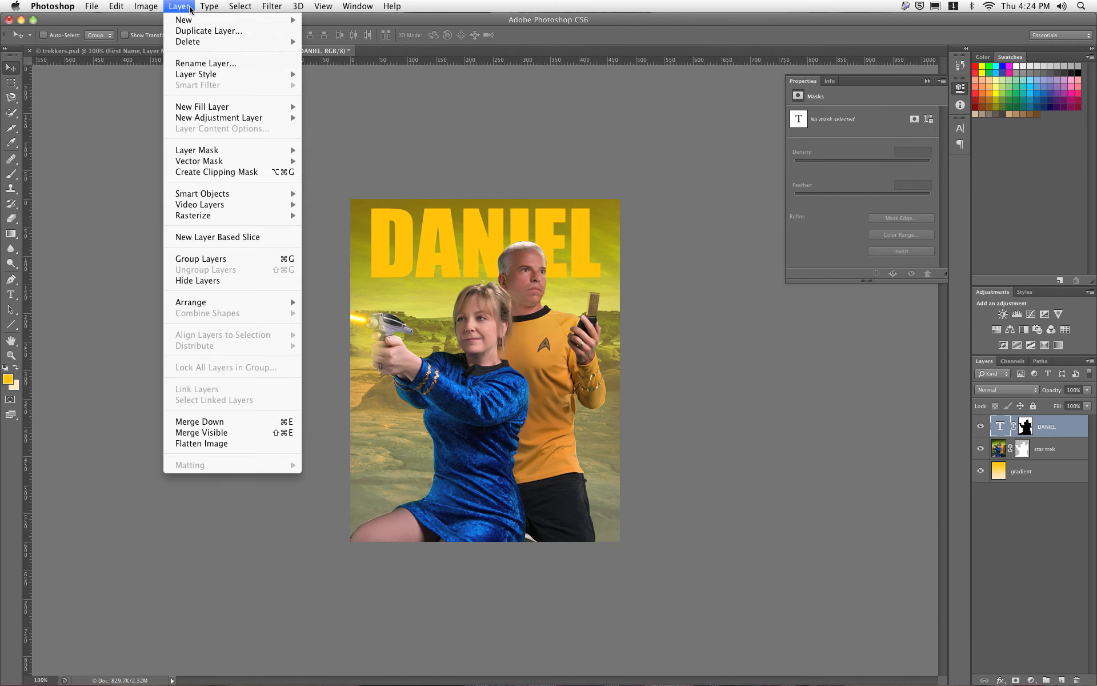
mouse_move(197, 78)
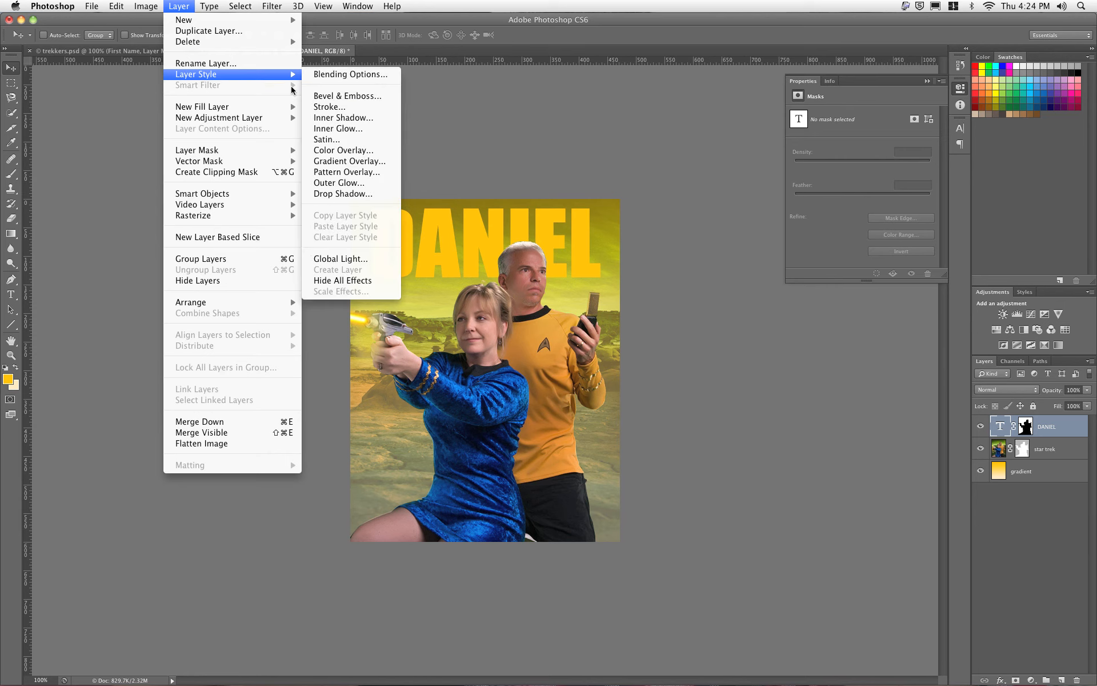
left_click(332, 193)
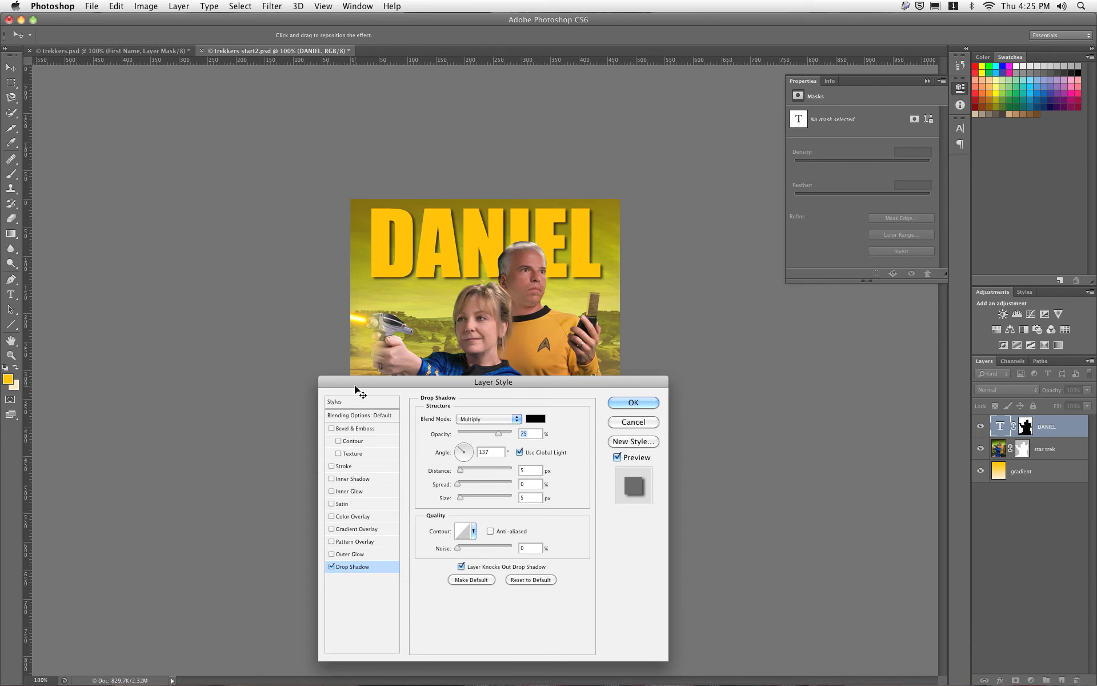
left_click_drag(358, 382, 233, 329)
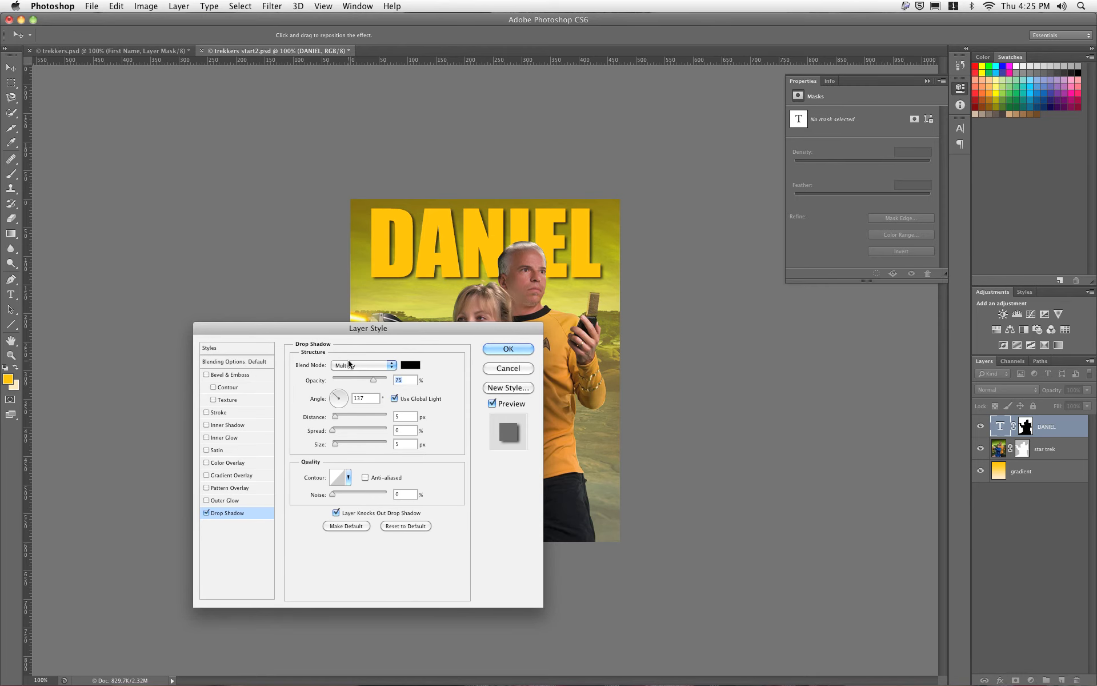
left_click(347, 395)
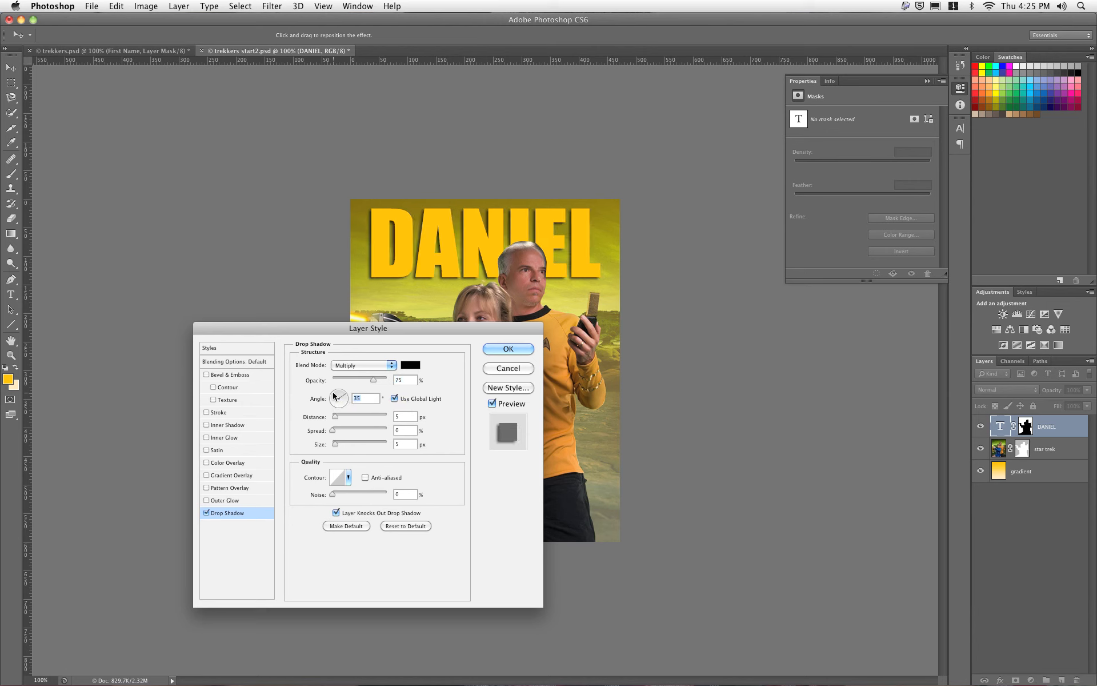
left_click(335, 394)
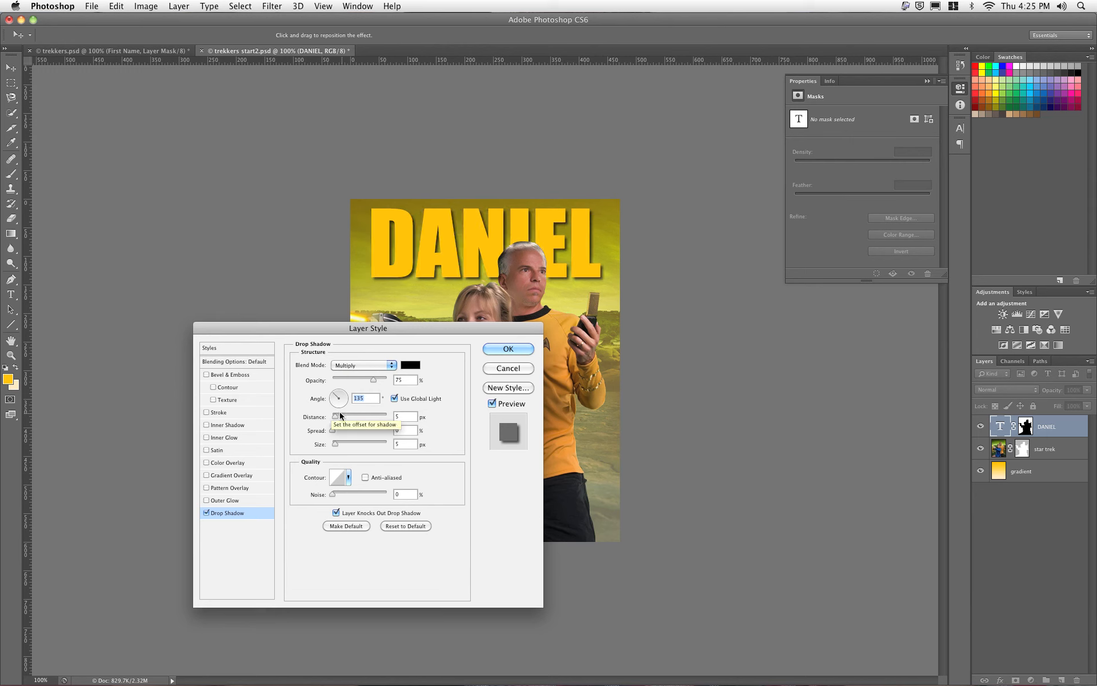
left_click(338, 416)
left_click_drag(338, 416, 338, 443)
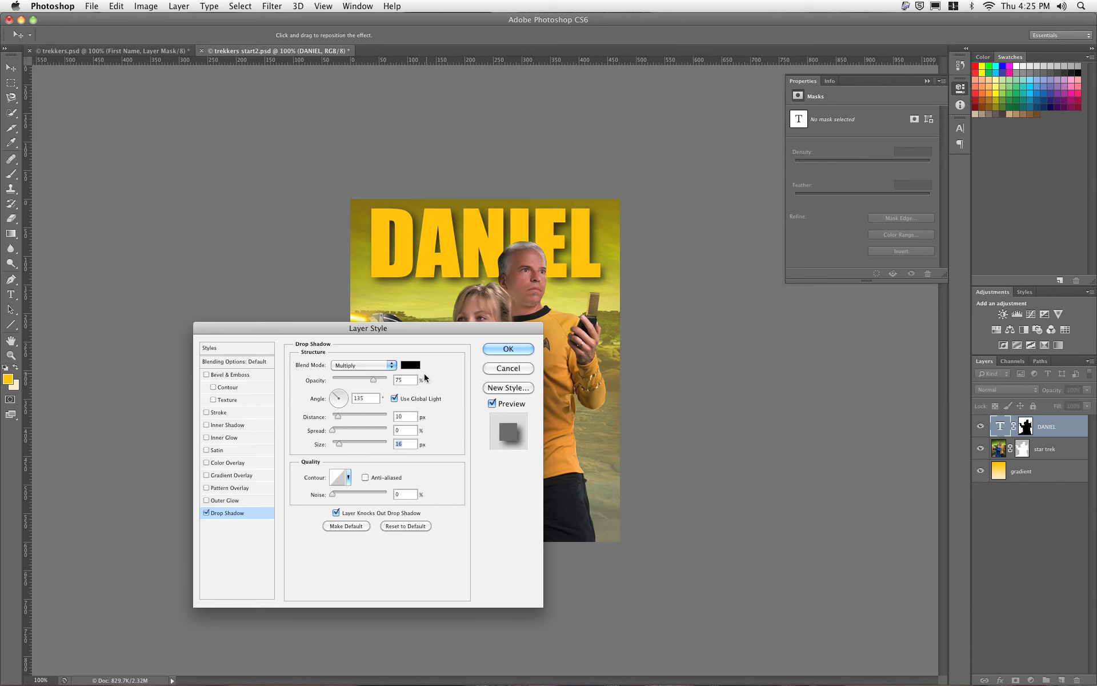
left_click(500, 350)
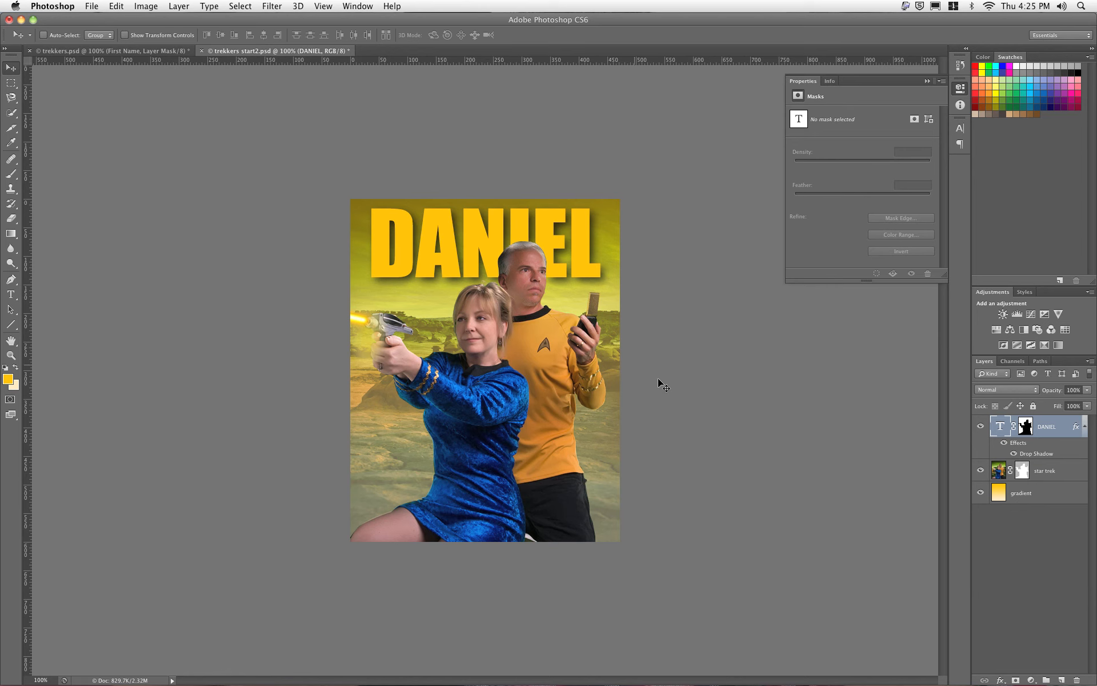
Step: Start a new text layer on the left below the title and type the surname
left_click(10, 294)
left_click(371, 294)
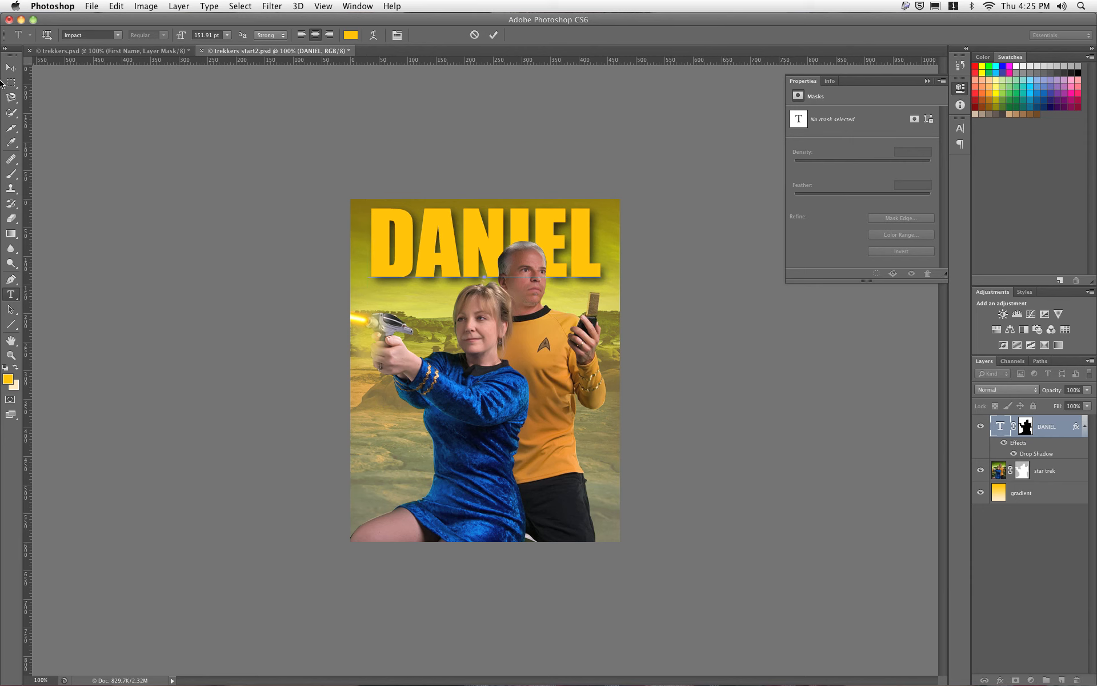
left_click(12, 70)
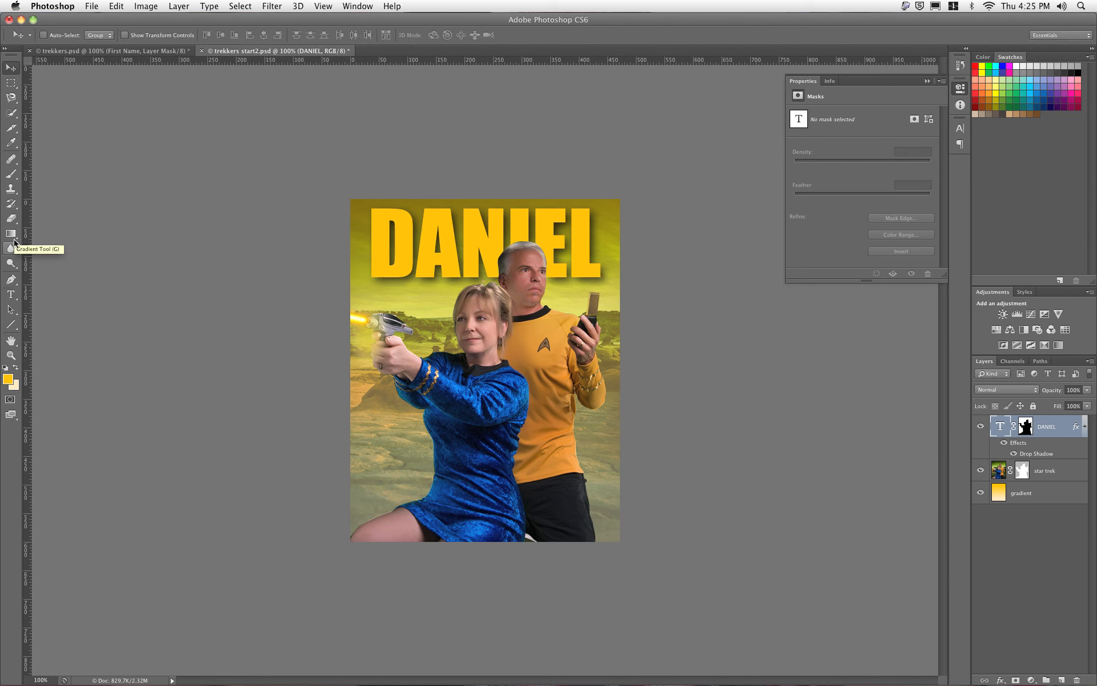
left_click(11, 294)
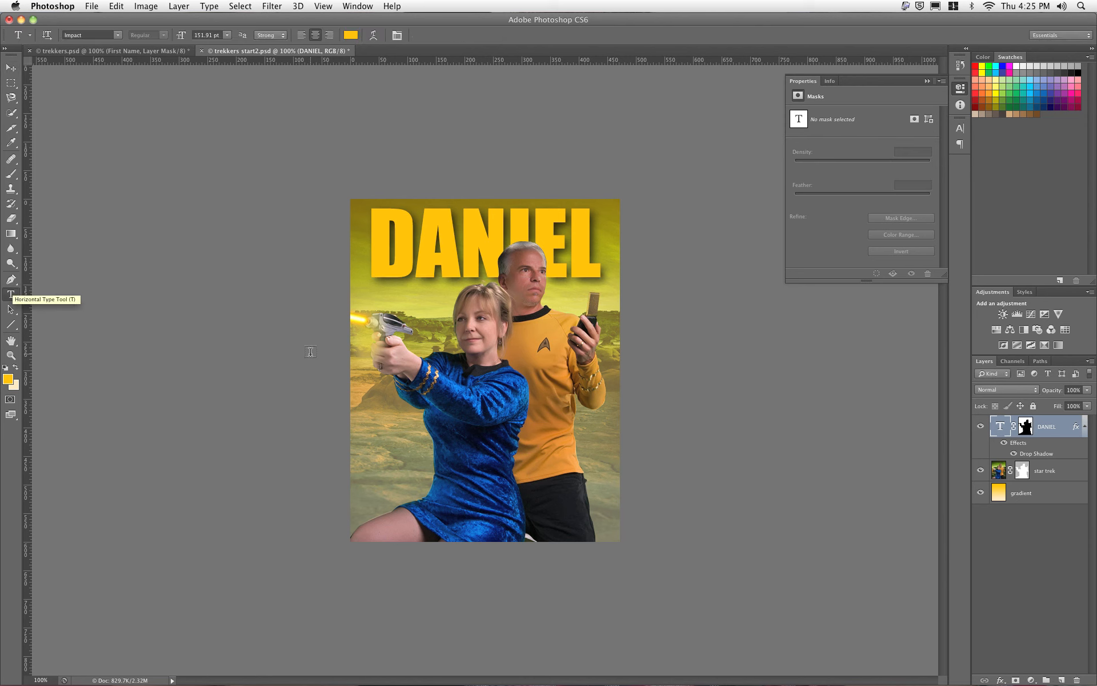
left_click(359, 351)
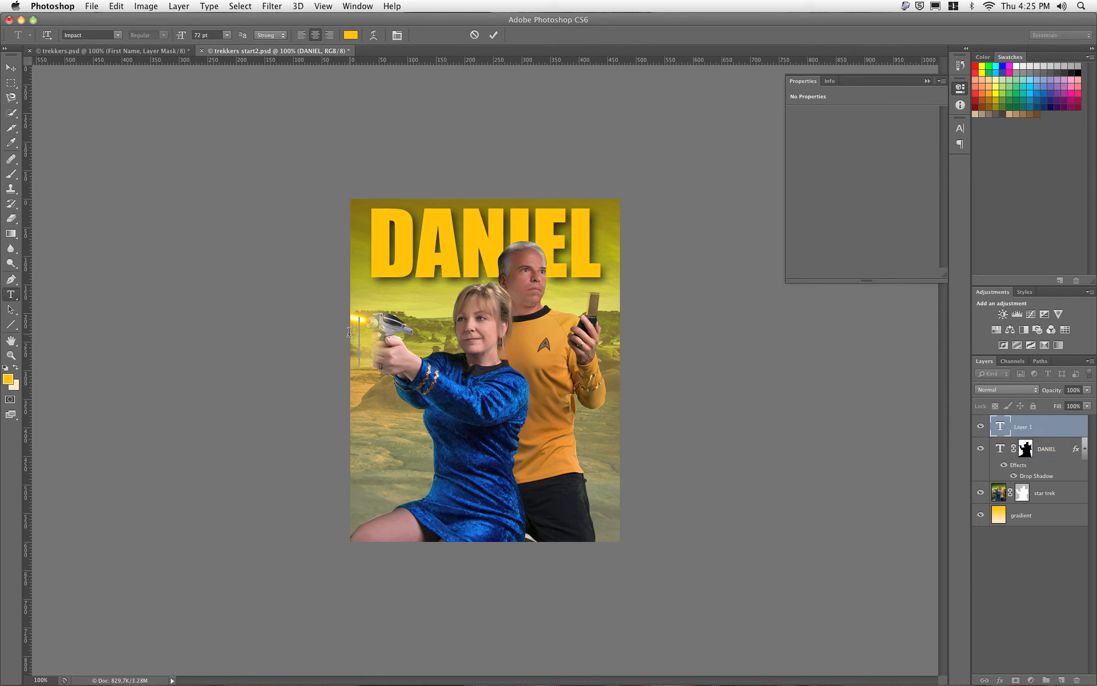
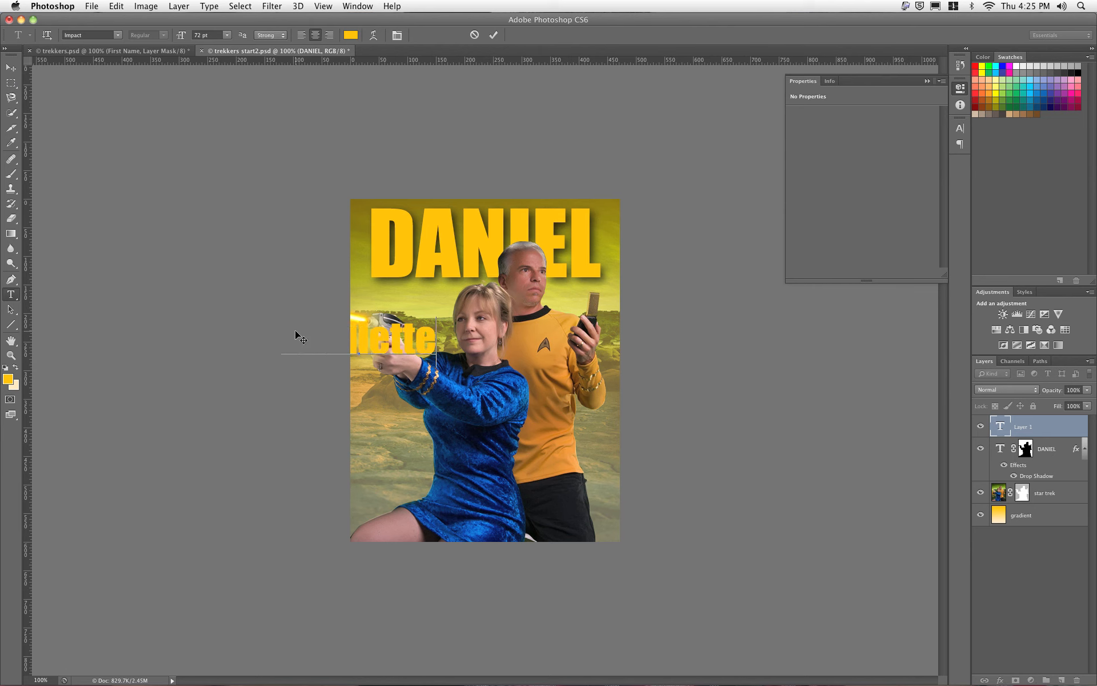
key("super")
key("super+a")
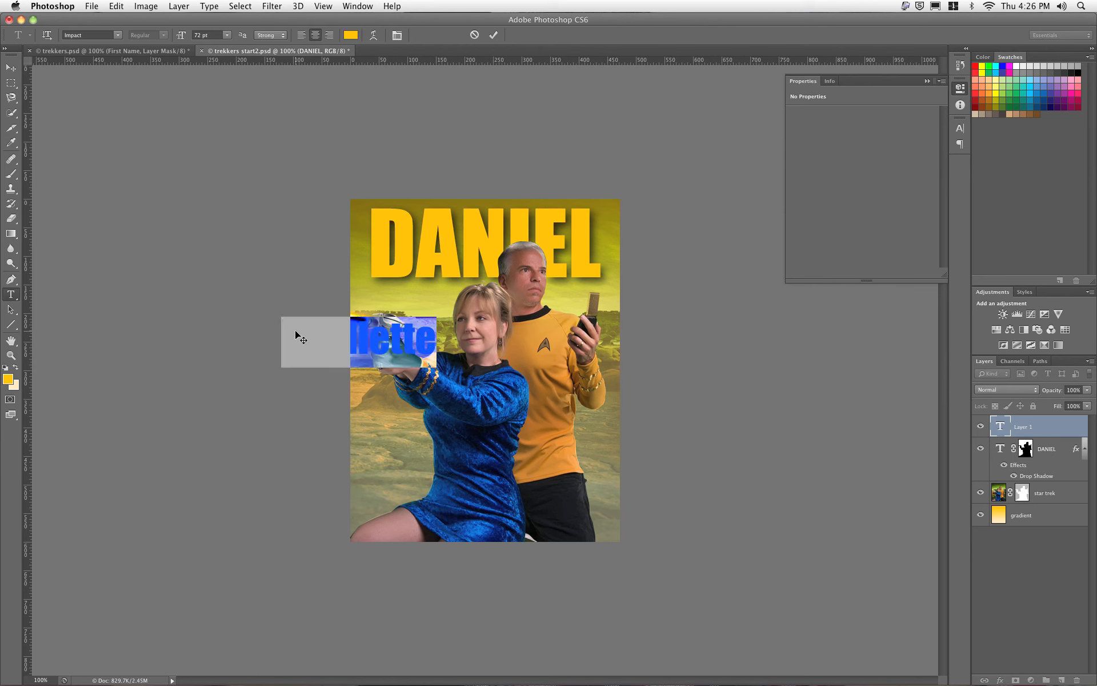
Step: Left-align the surname at 36 pt and move it just beneath the name title
left_click(301, 34)
left_click(227, 35)
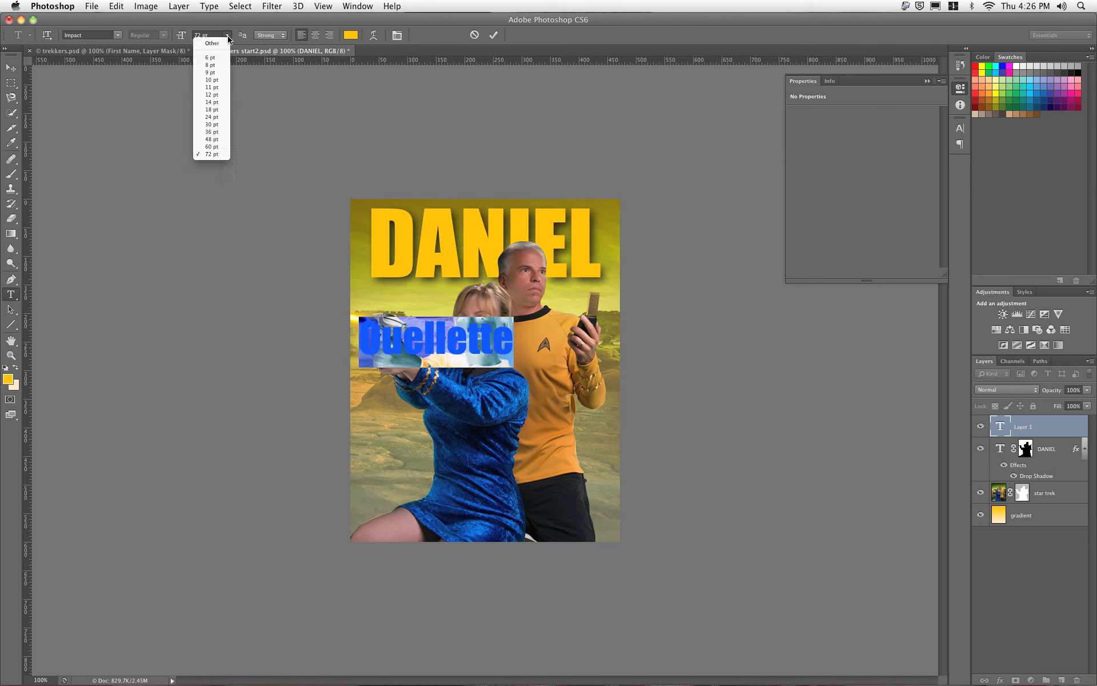
left_click(221, 117)
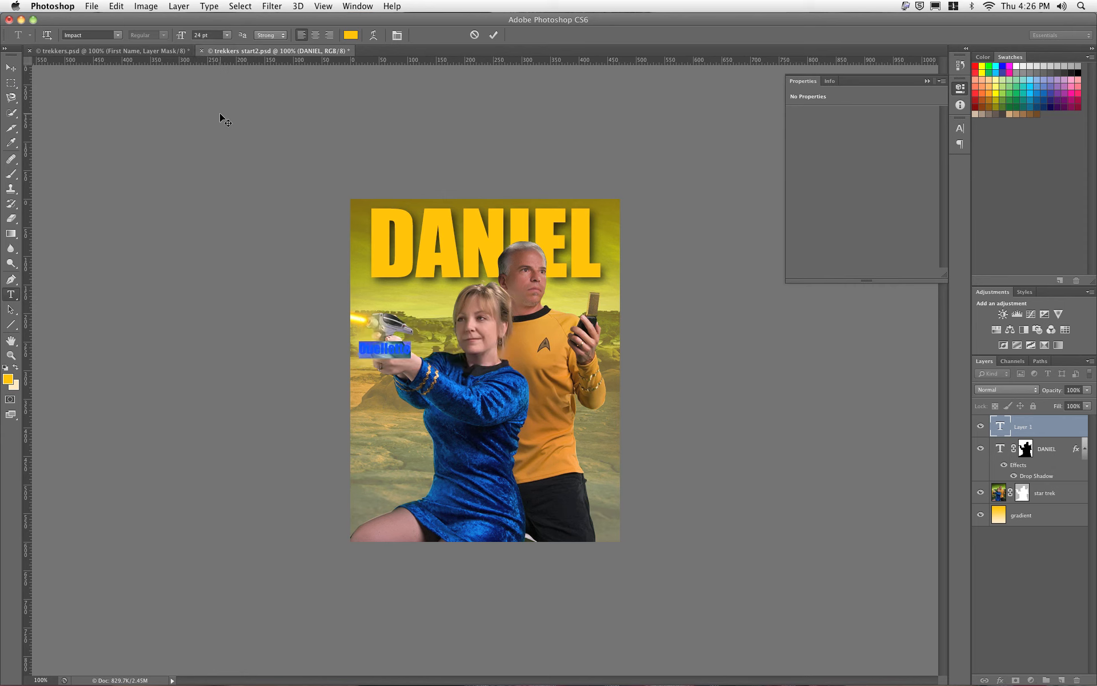
left_click(226, 36)
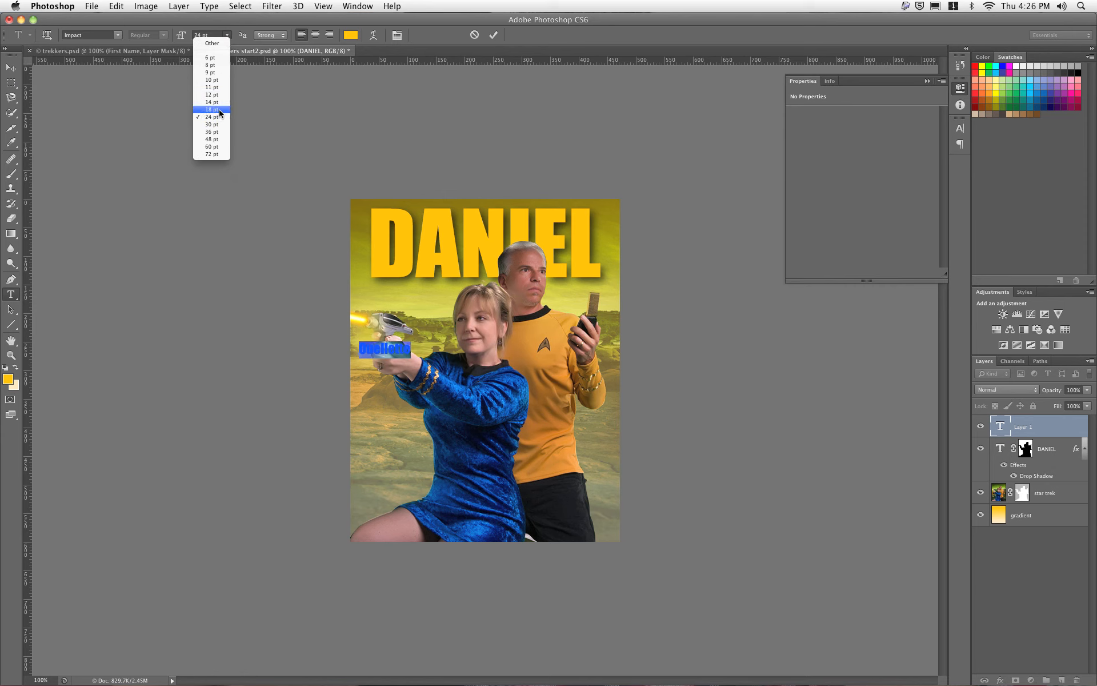
left_click(211, 131)
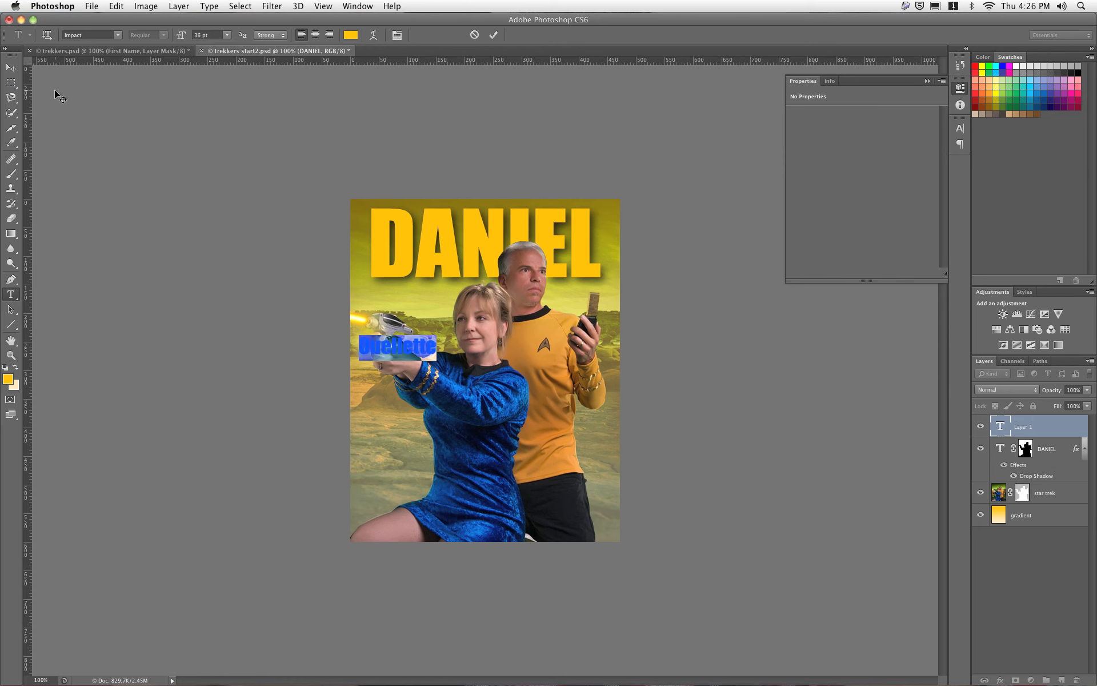
left_click(10, 68)
left_click_drag(388, 367, 402, 316)
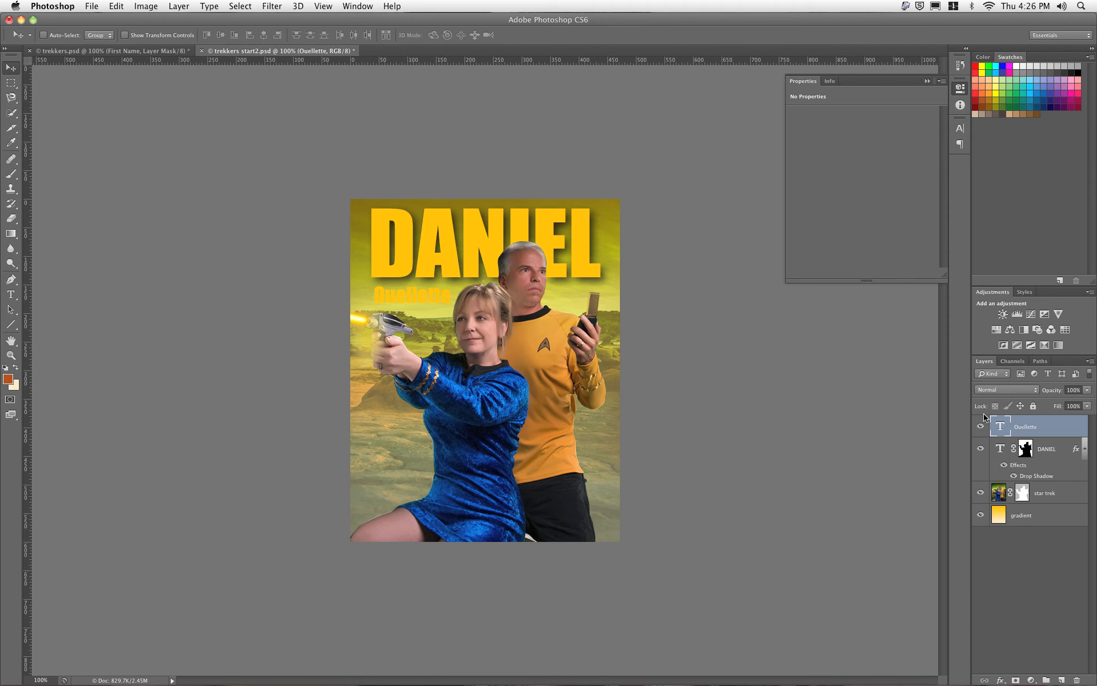
Step: Recolour the surname subtitle to brownish gold #735400, nudge it up-left, and save the poster
double_click(1000, 424)
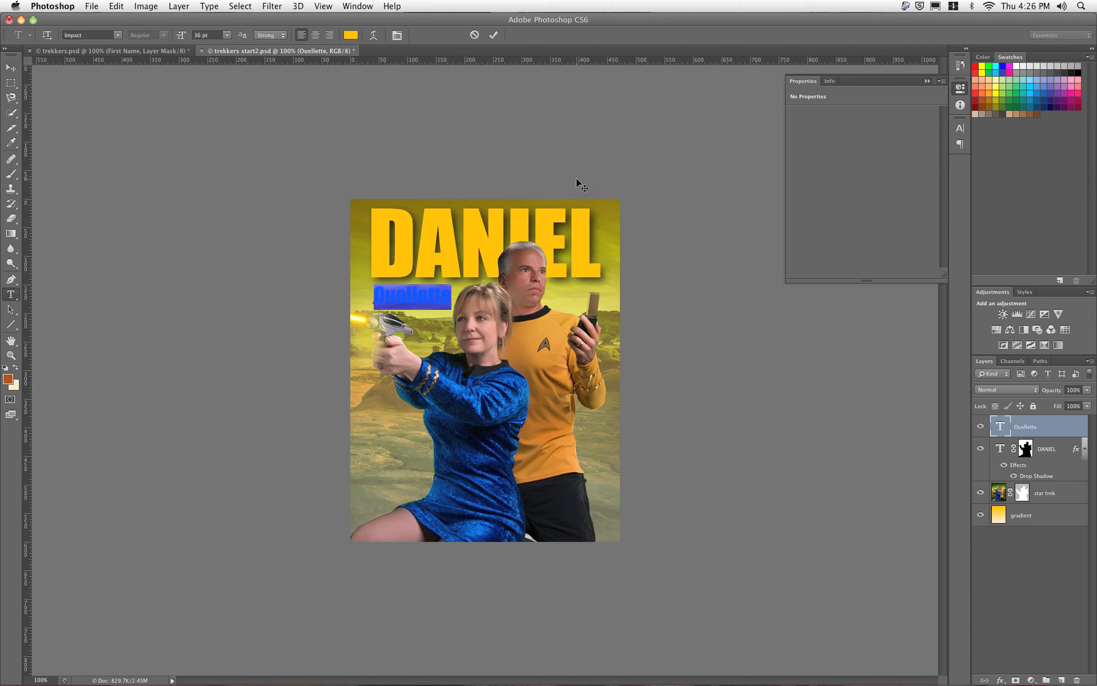
left_click(351, 35)
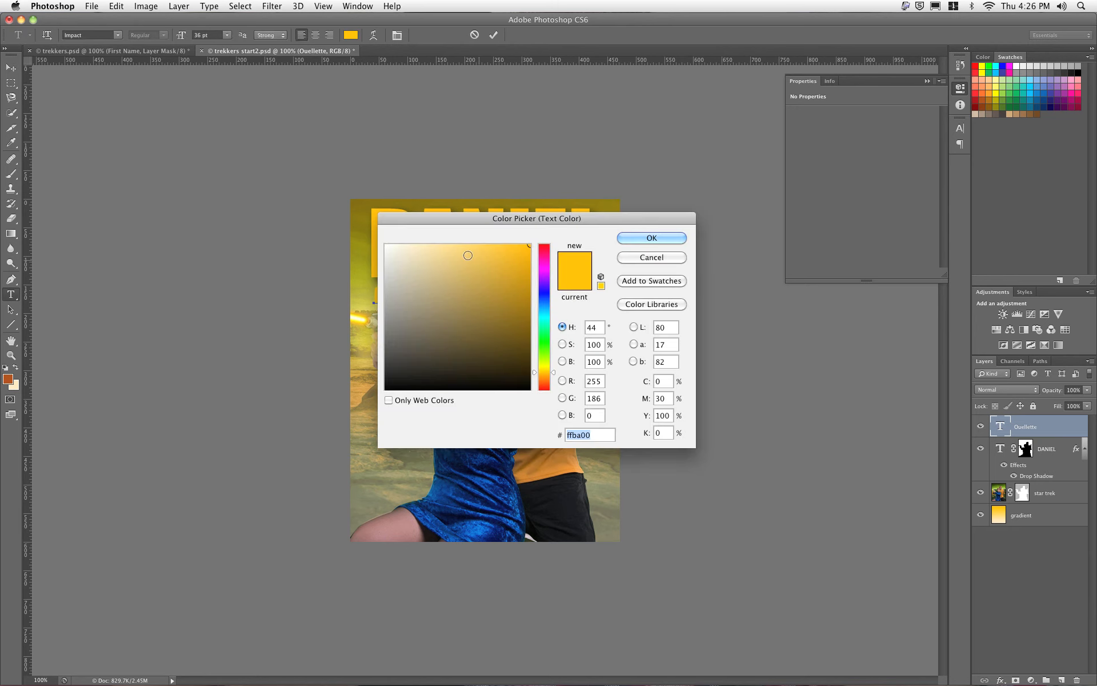
left_click(528, 323)
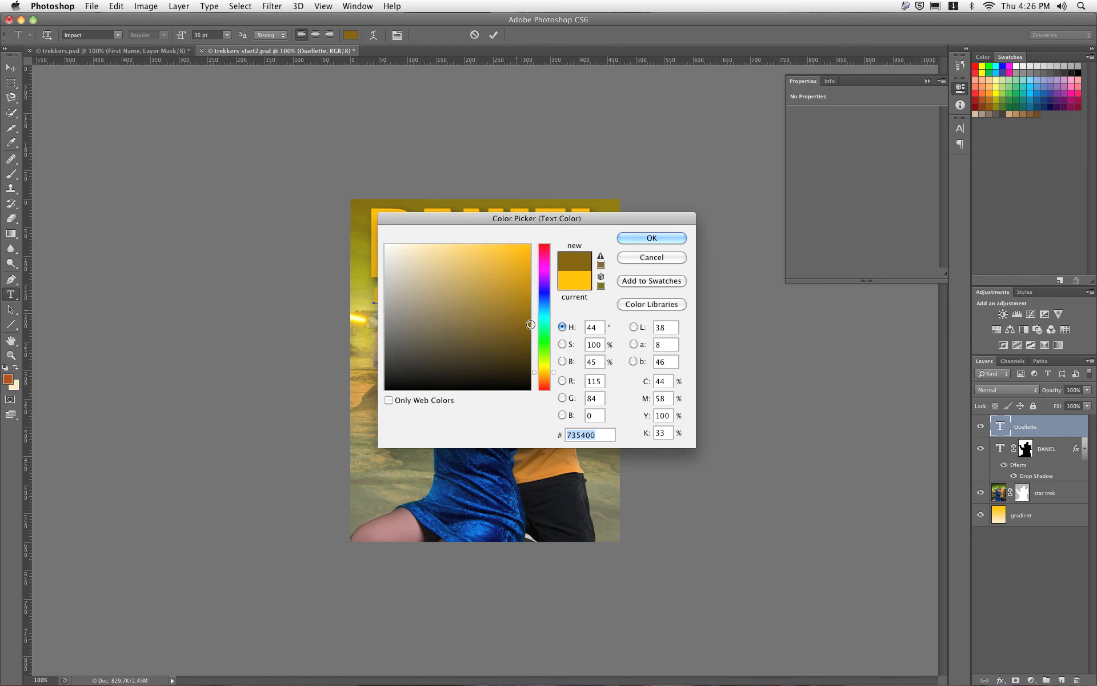
left_click(632, 237)
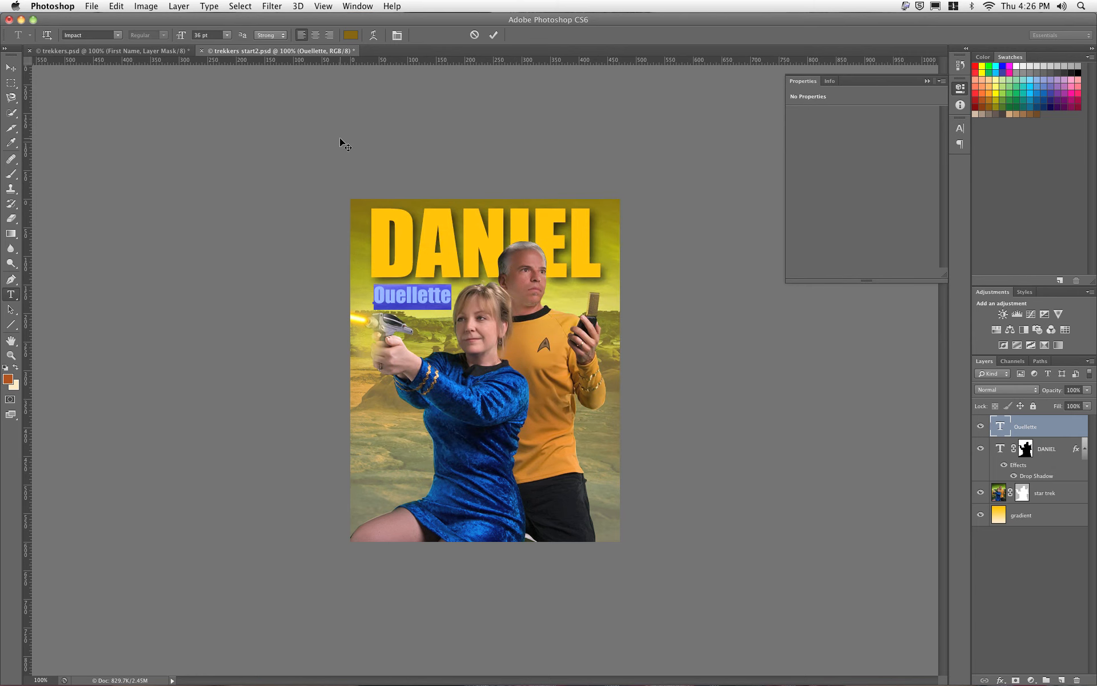
left_click(11, 68)
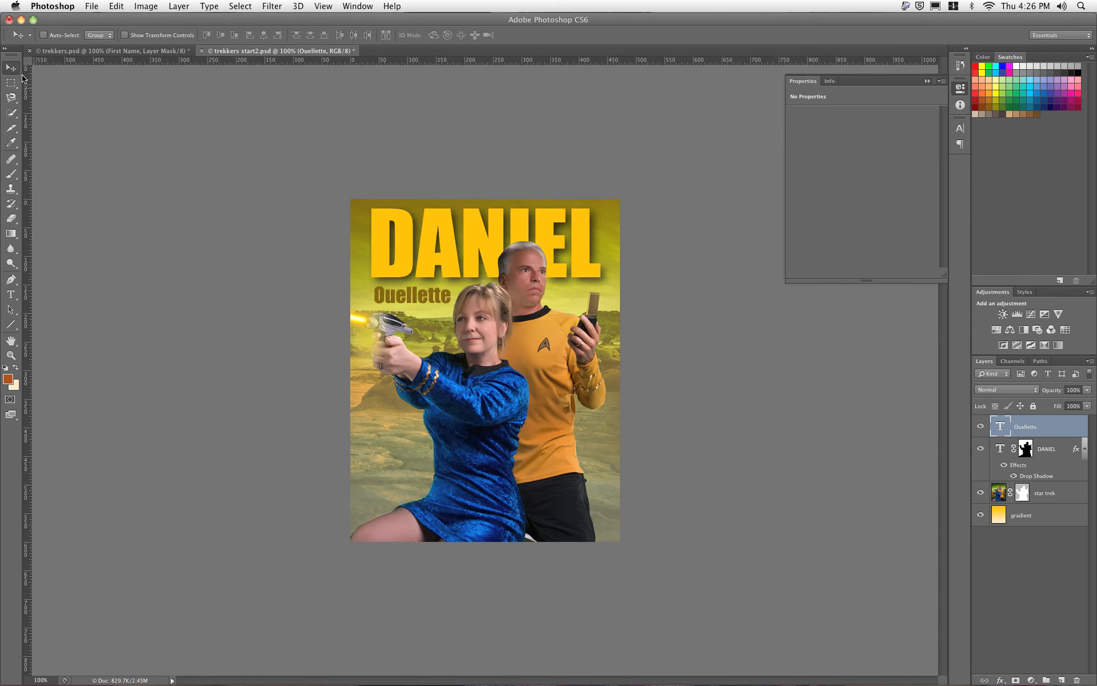
left_click_drag(381, 328, 376, 327)
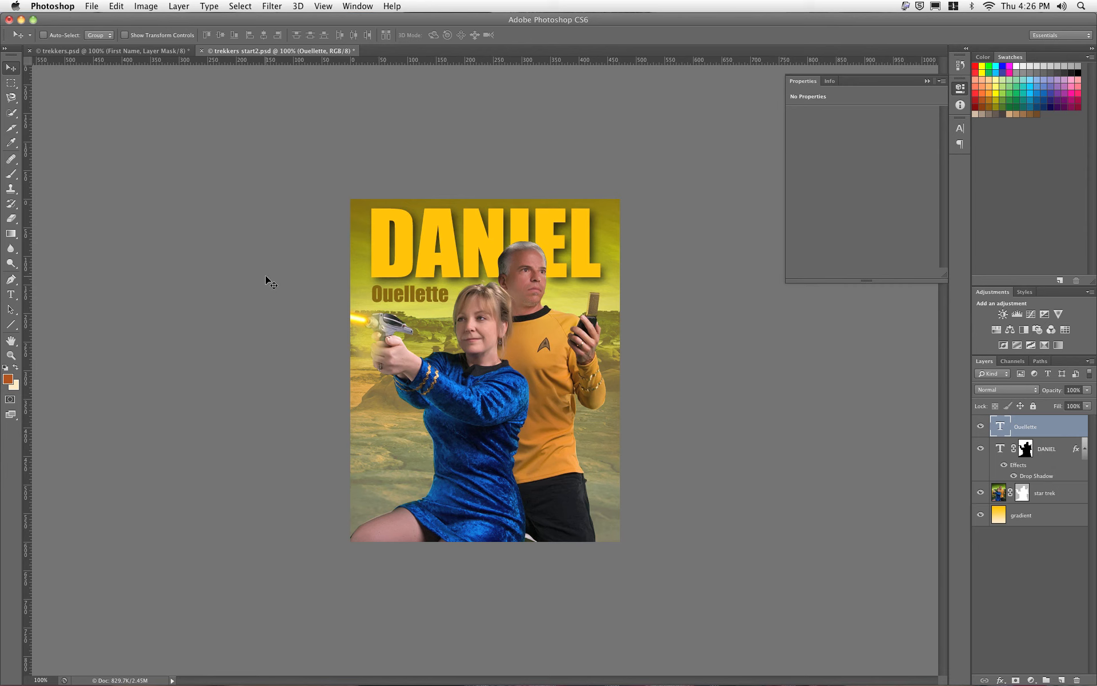
left_click(92, 6)
left_click(107, 136)
left_click(1021, 493)
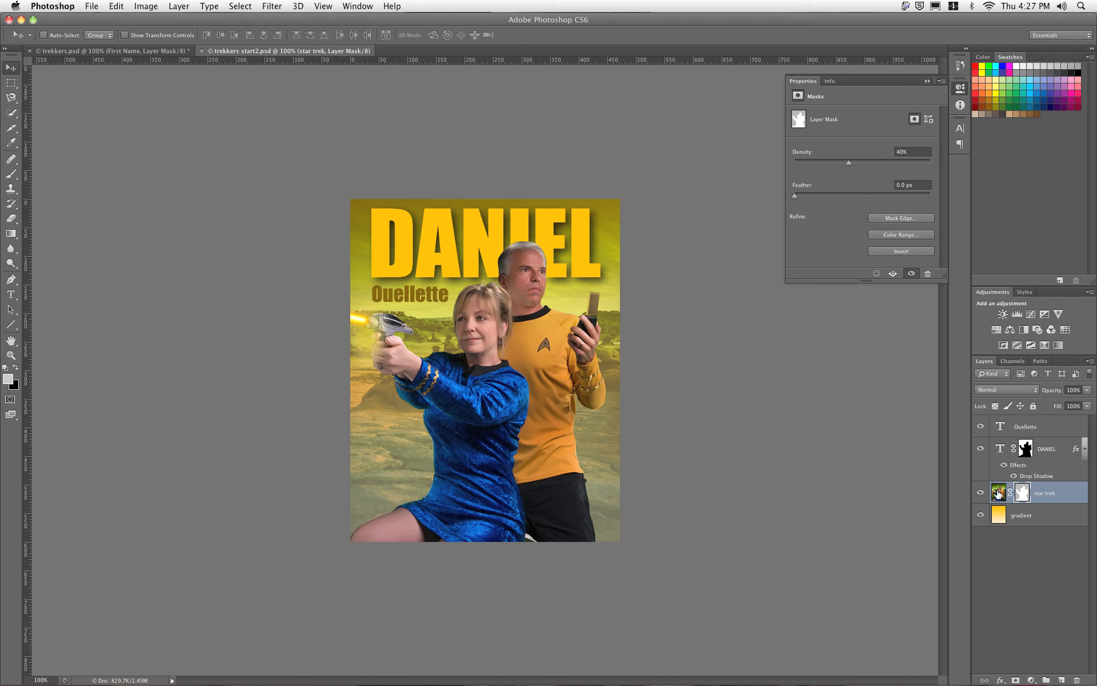
left_click(998, 518)
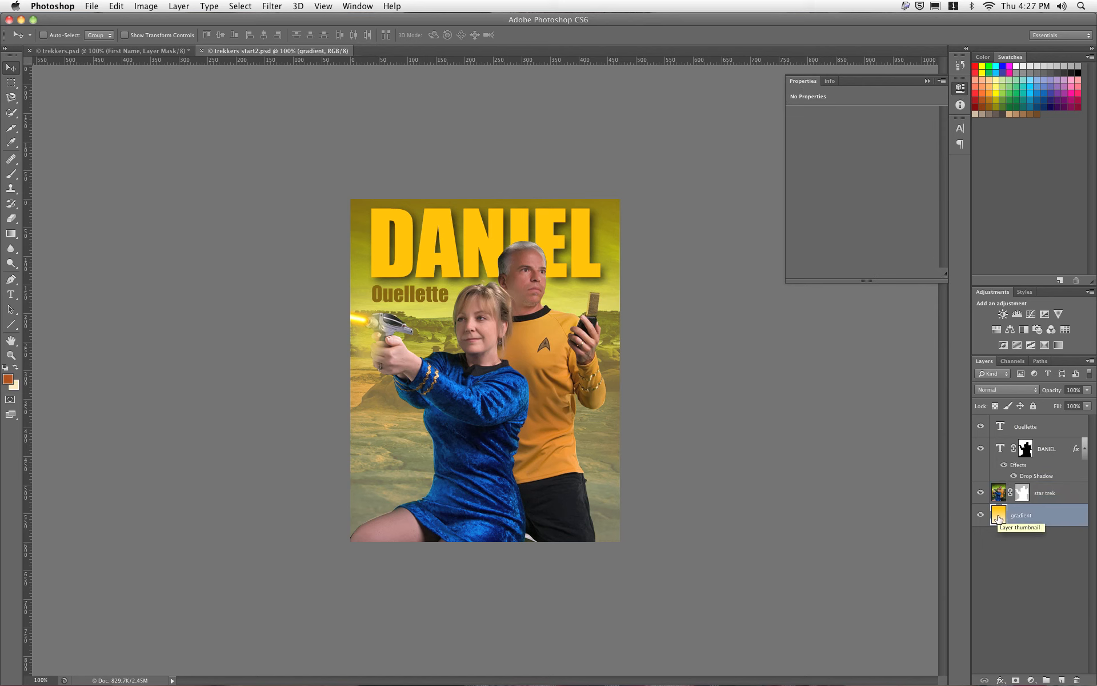
left_click(1003, 451)
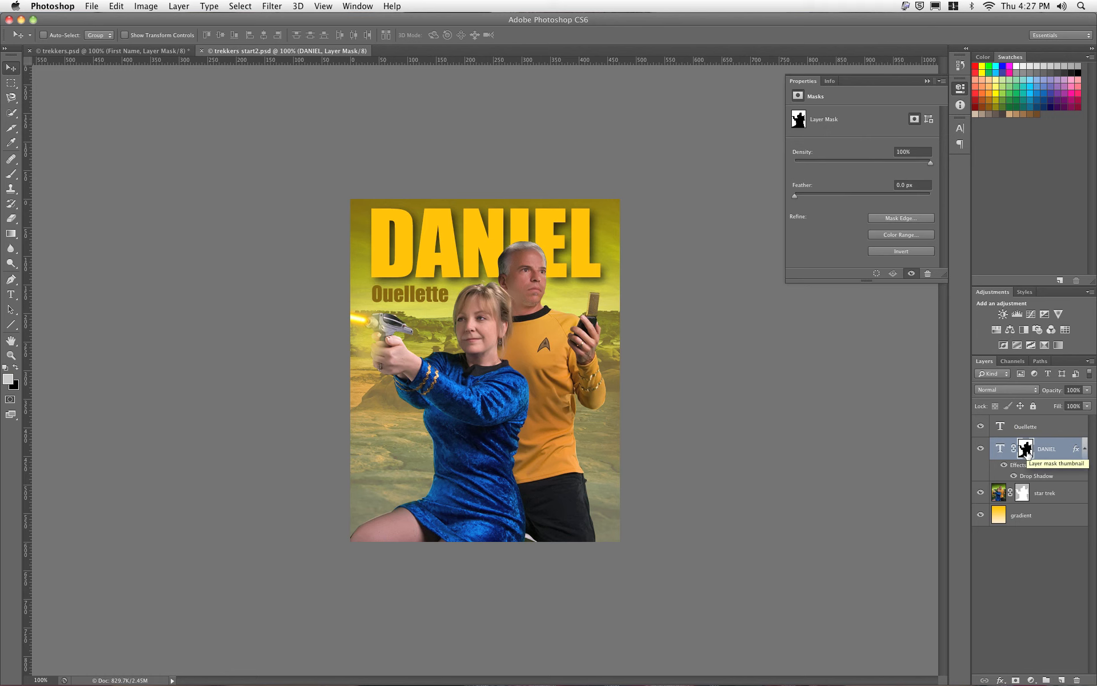
left_click(1027, 451, "alt")
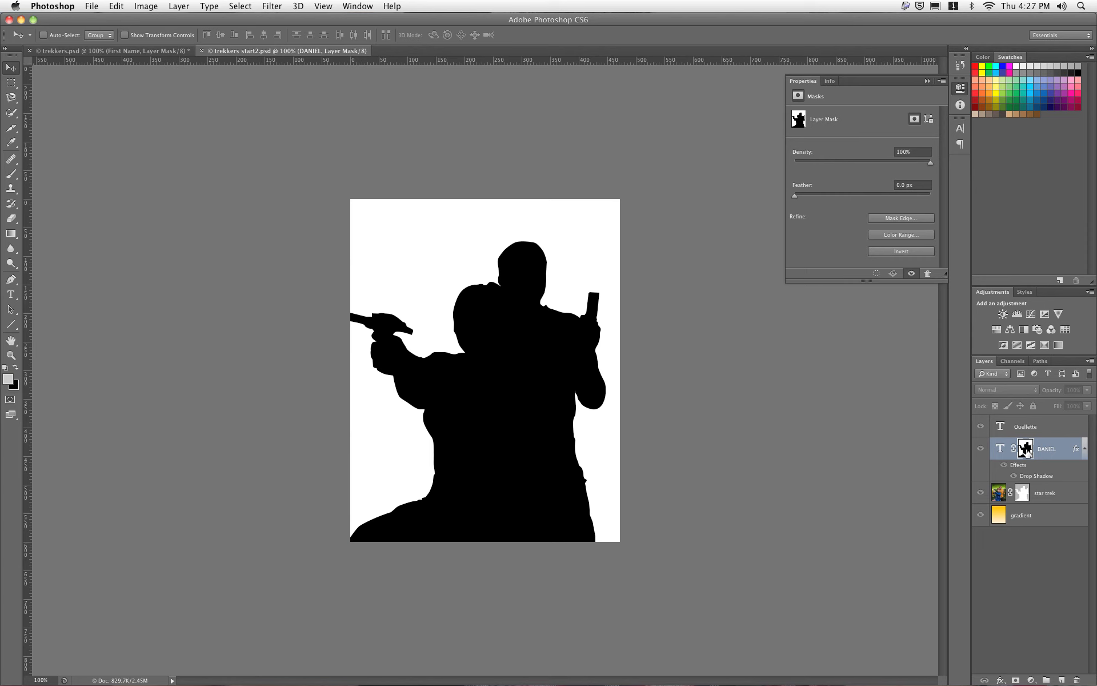
left_click(1027, 451, "alt")
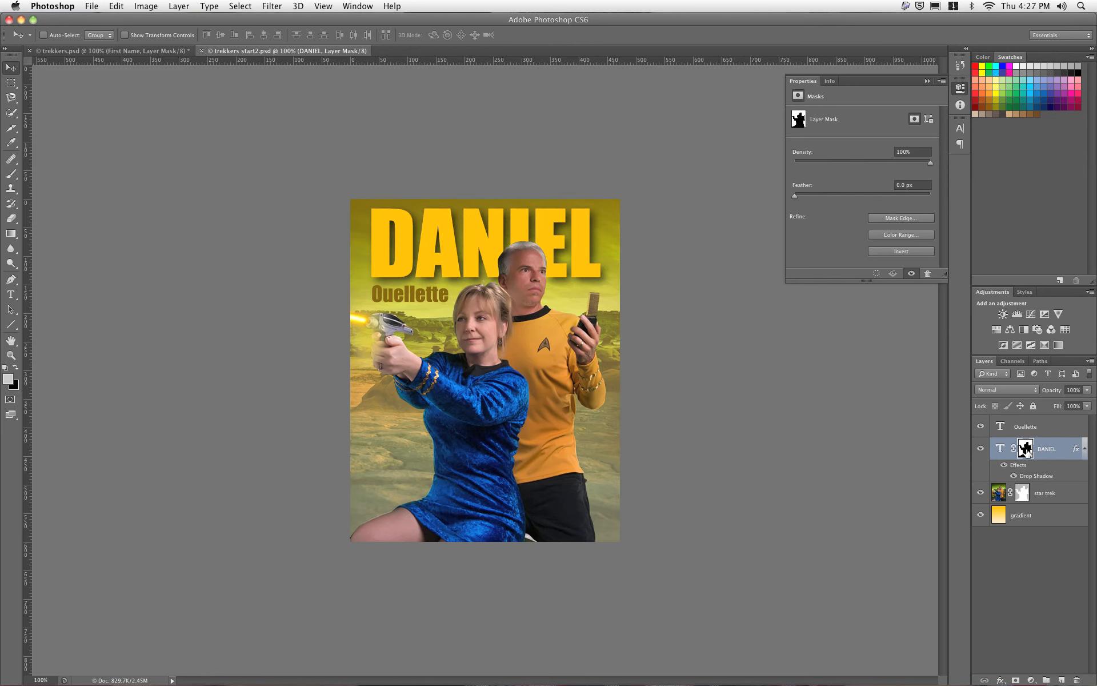
left_click(998, 450)
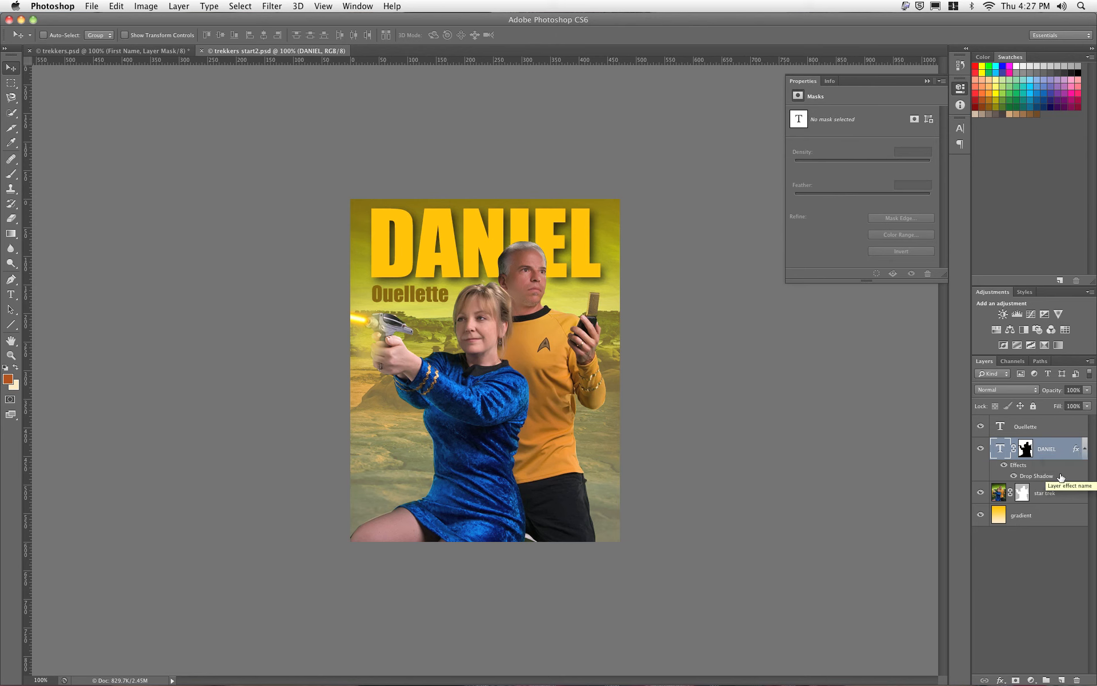
left_click(1011, 427)
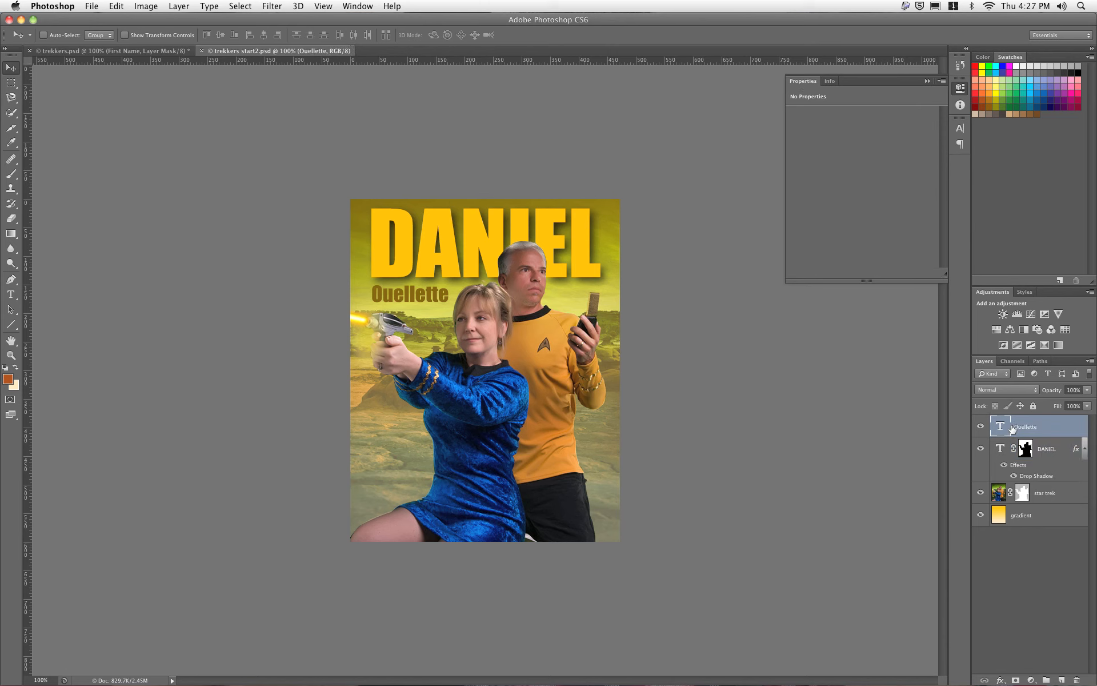